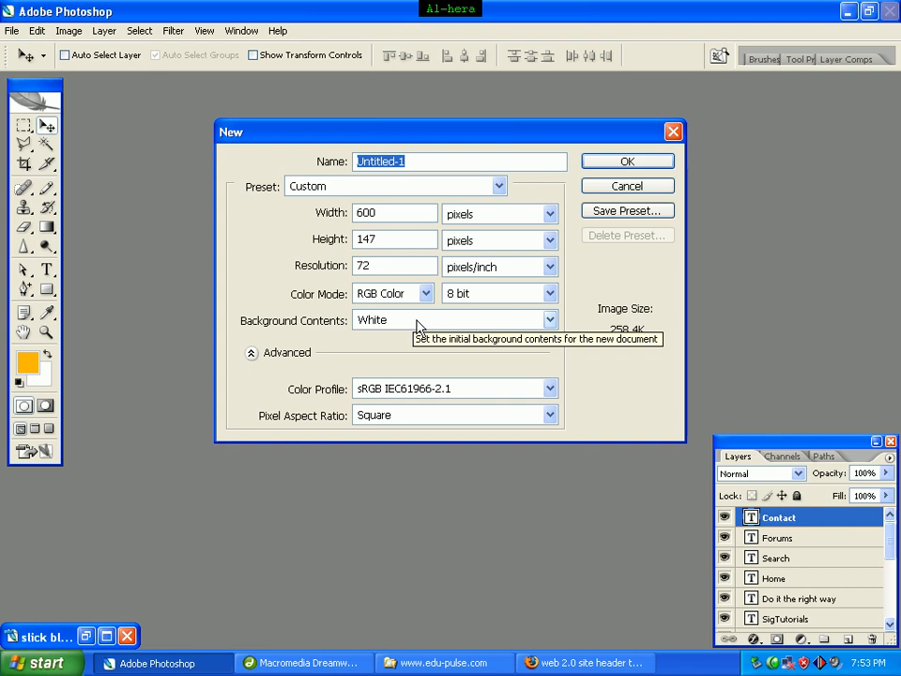
Create a 600 x 147 pixel RGB document with a white background and load the Foreground to Background preset for editing the gradient
{"action": "left_click", "coordinate": [628, 168]}
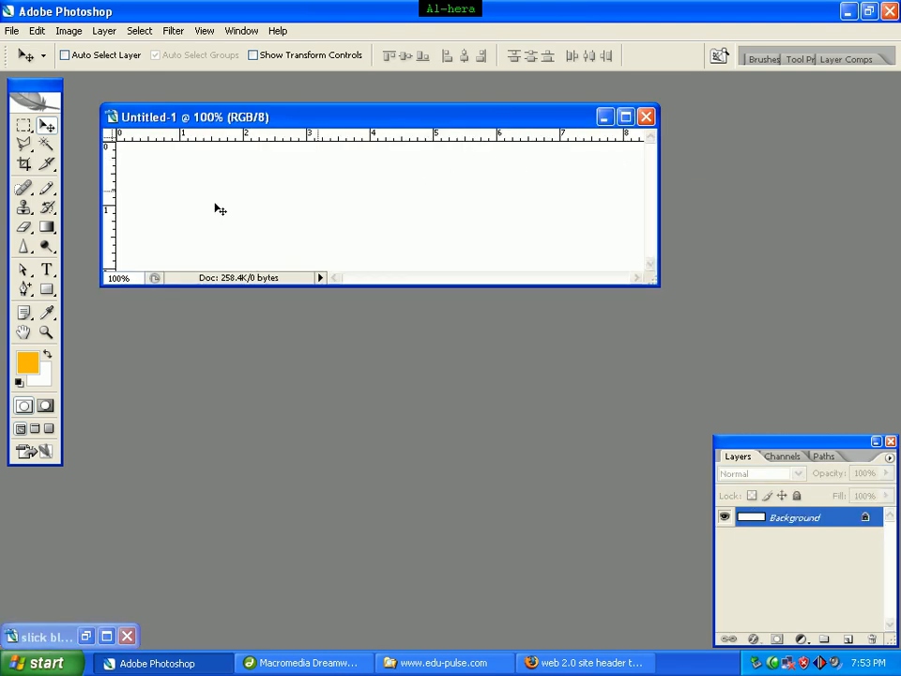
{"action": "left_click", "coordinate": [47, 230]}
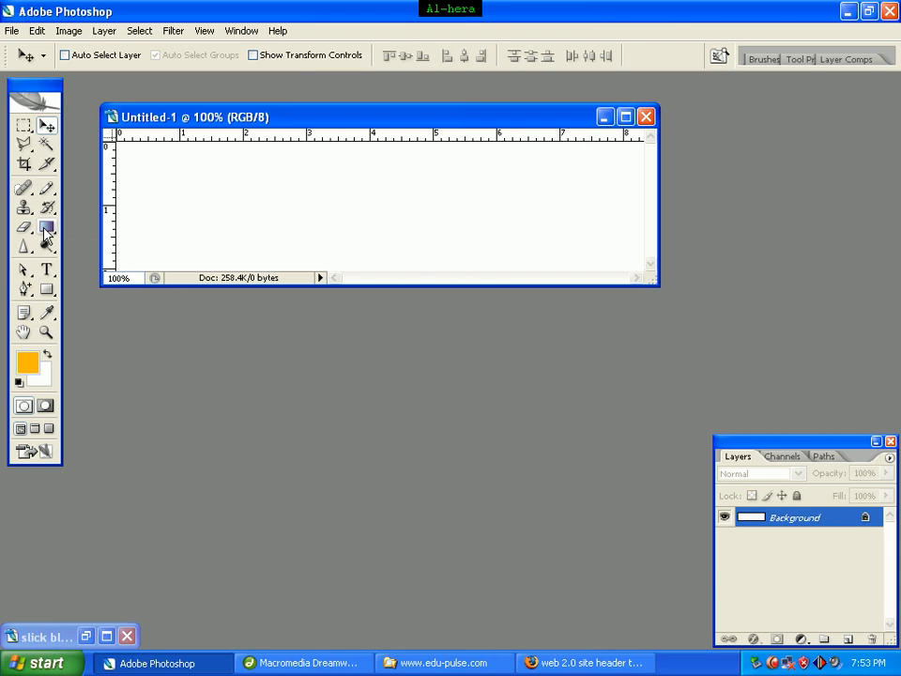
{"action": "left_click", "coordinate": [46, 232]}
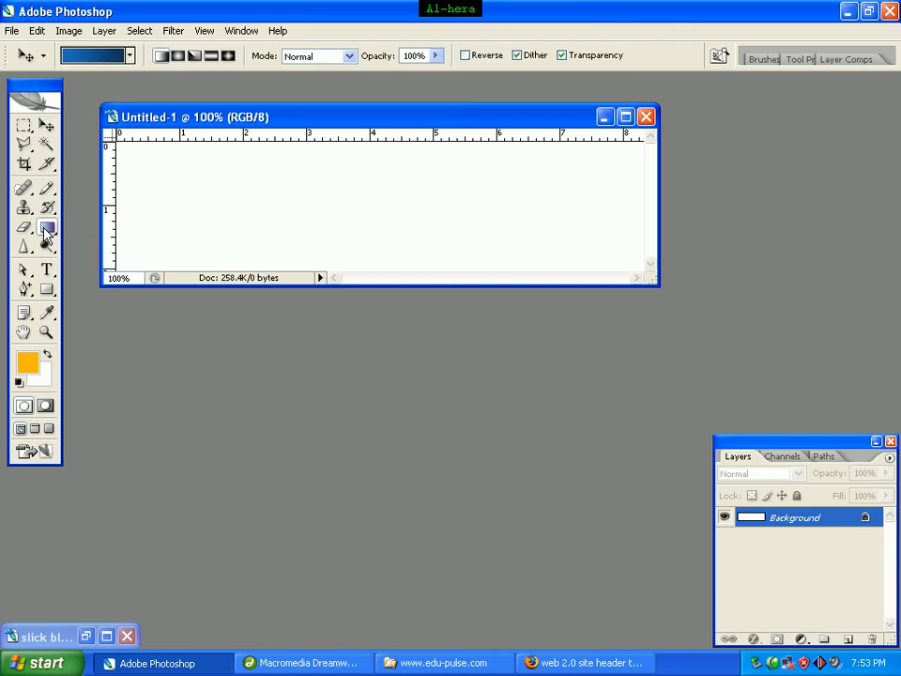
{"action": "left_click", "coordinate": [92, 58]}
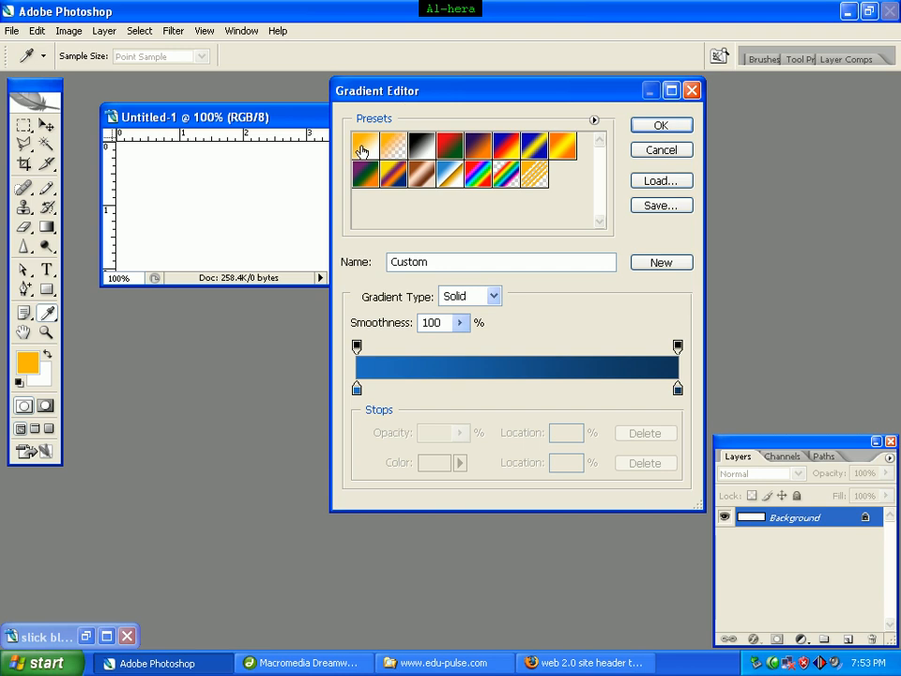
{"action": "left_click", "coordinate": [362, 148]}
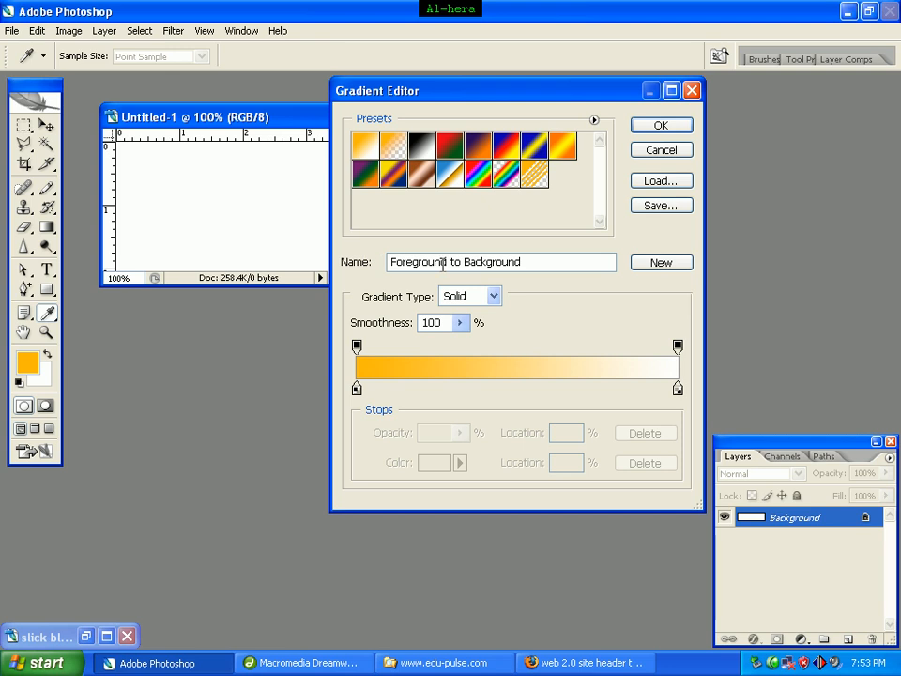
Set the gradient's starting color stop to dark blue #10365a
{"action": "left_click", "coordinate": [356, 389]}
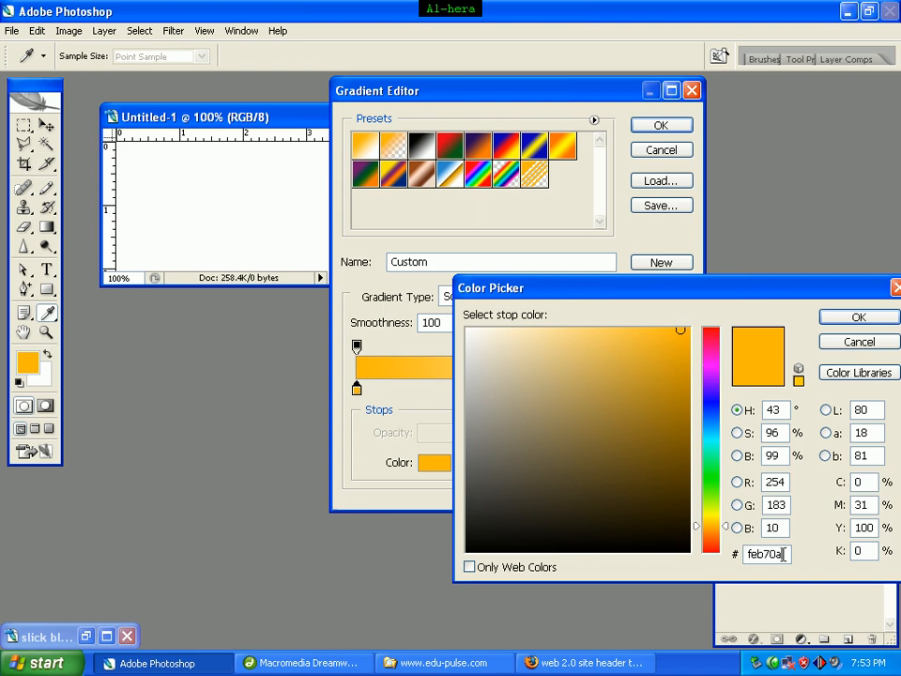
{"action": "type", "text": "1"}
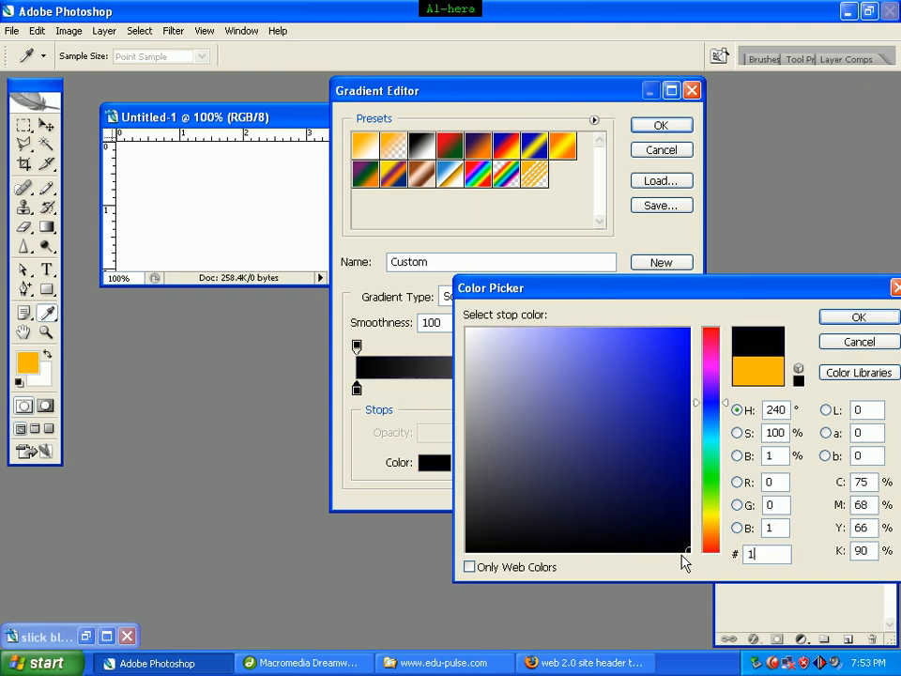
{"action": "type", "text": "0365a"}
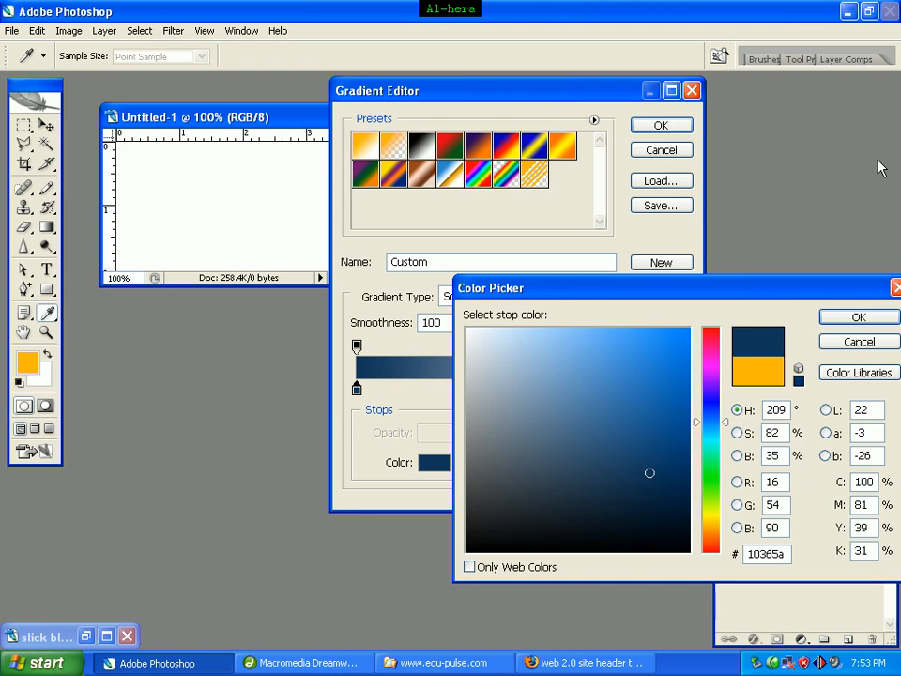
{"action": "left_click", "coordinate": [858, 317]}
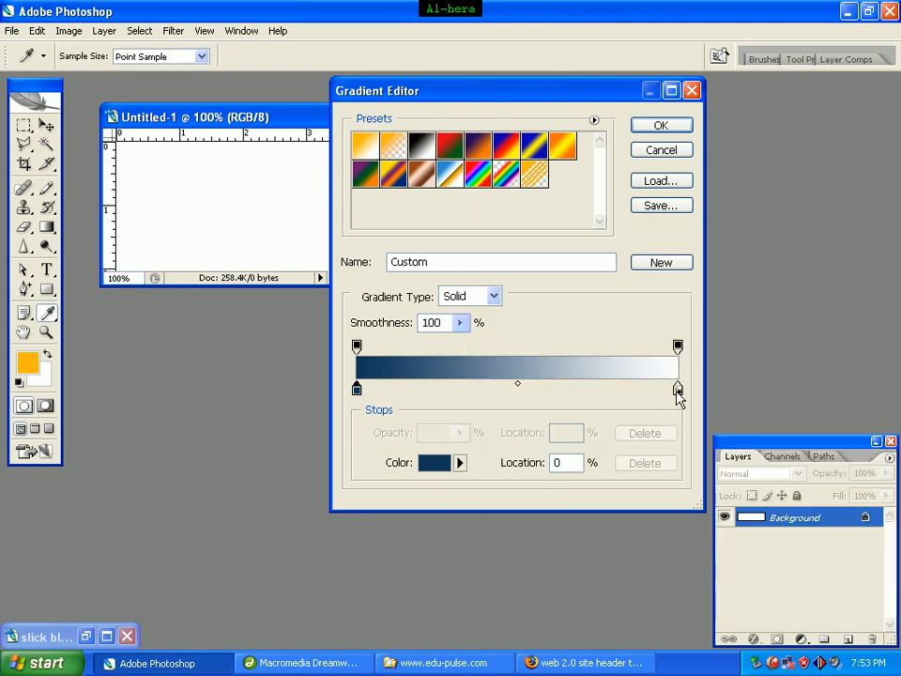
Set the gradient's ending color stop to #2070bf and accept the edited gradient
{"action": "double_click", "coordinate": [677, 389]}
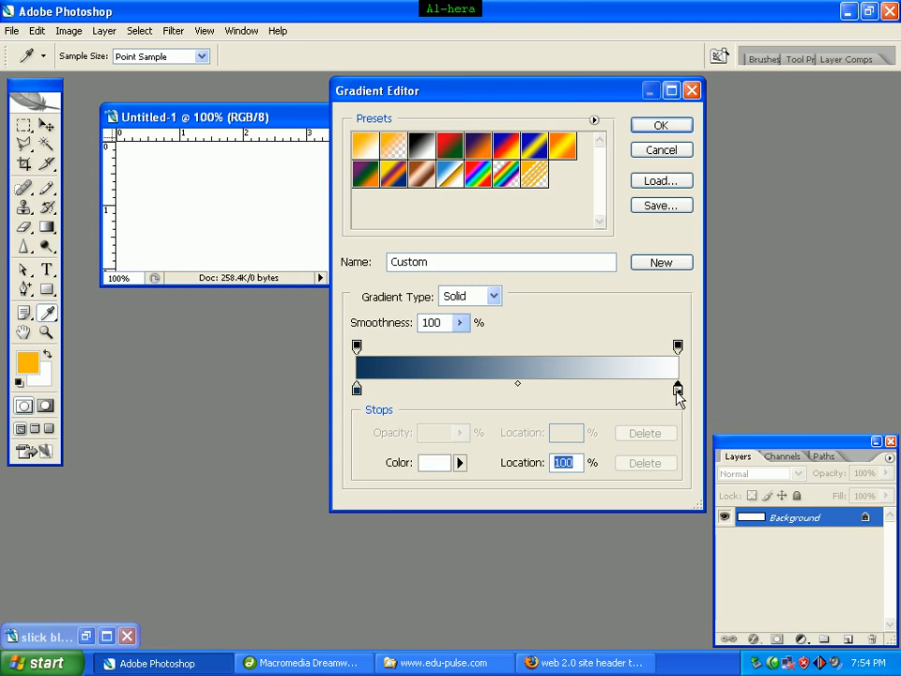
{"action": "double_click", "coordinate": [779, 554]}
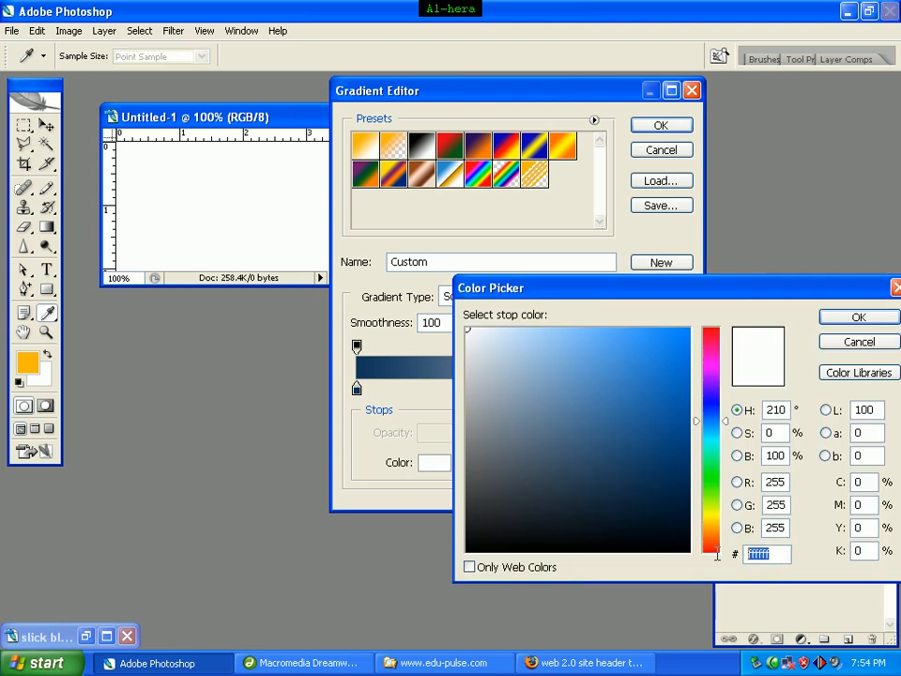
{"action": "type", "text": "20"}
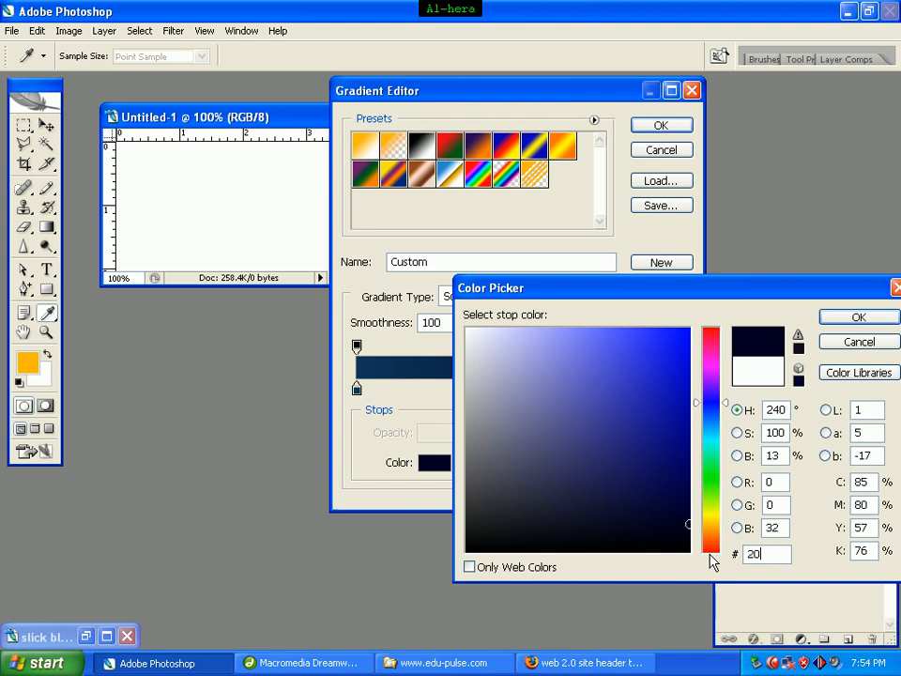
{"action": "type", "text": "70bf"}
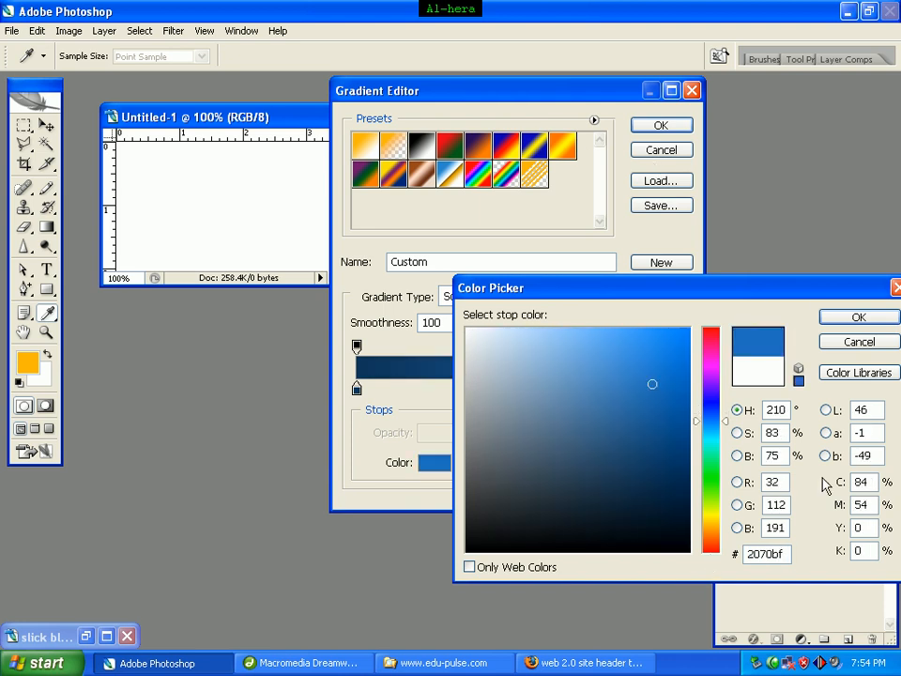
{"action": "left_click", "coordinate": [851, 321]}
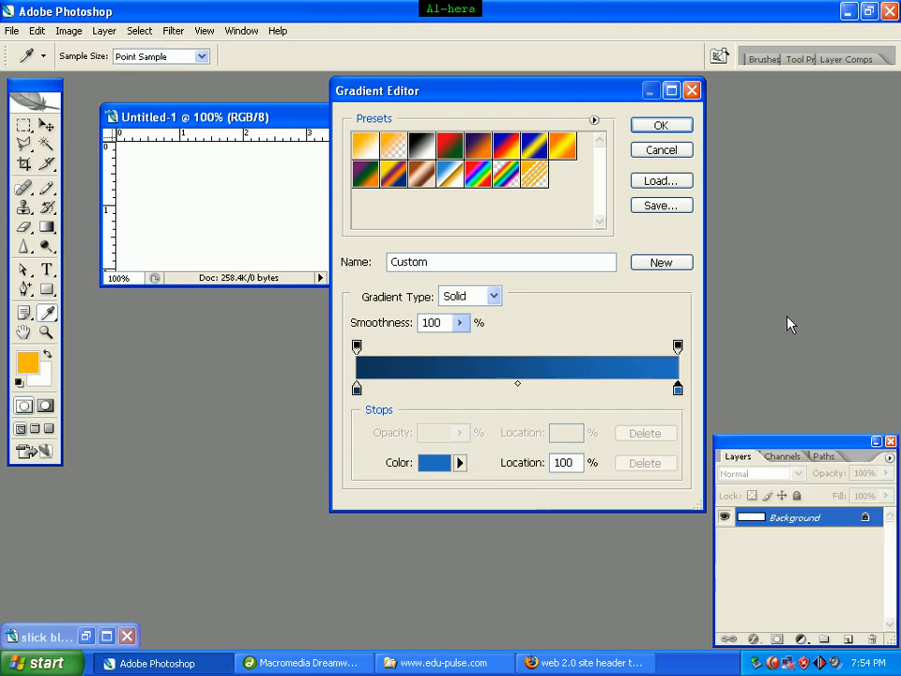
{"action": "left_click", "coordinate": [673, 126]}
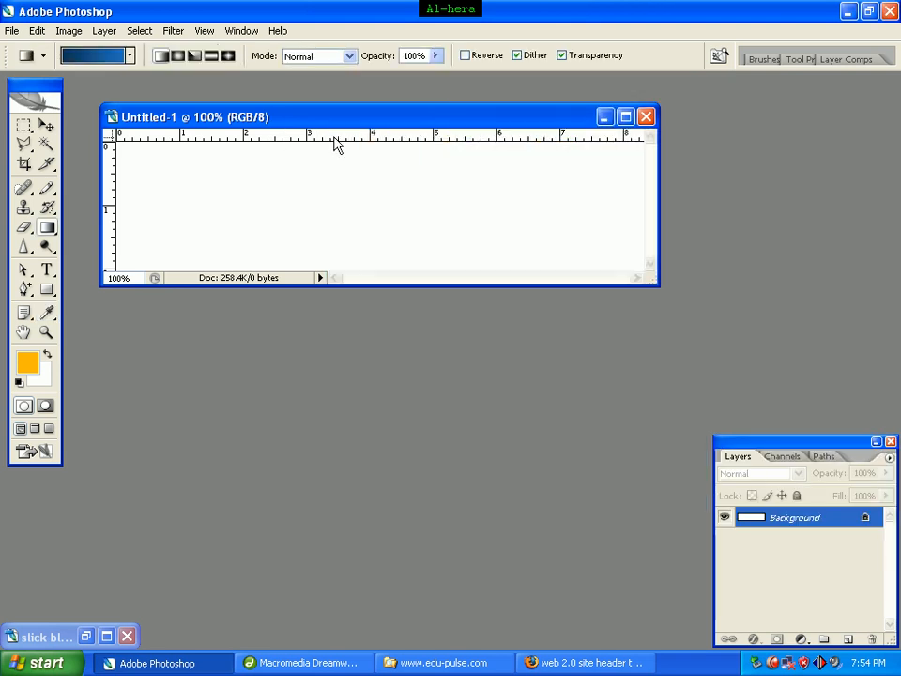
Fill the background with a vertical linear gradient running from the canvas's upper edge to slightly below its middle
{"action": "left_click", "coordinate": [163, 59]}
{"action": "left_click_drag", "start_coordinate": [381, 143], "coordinate": [381, 157]}
{"action": "left_click_drag", "start_coordinate": [381, 208], "coordinate": [380, 214]}
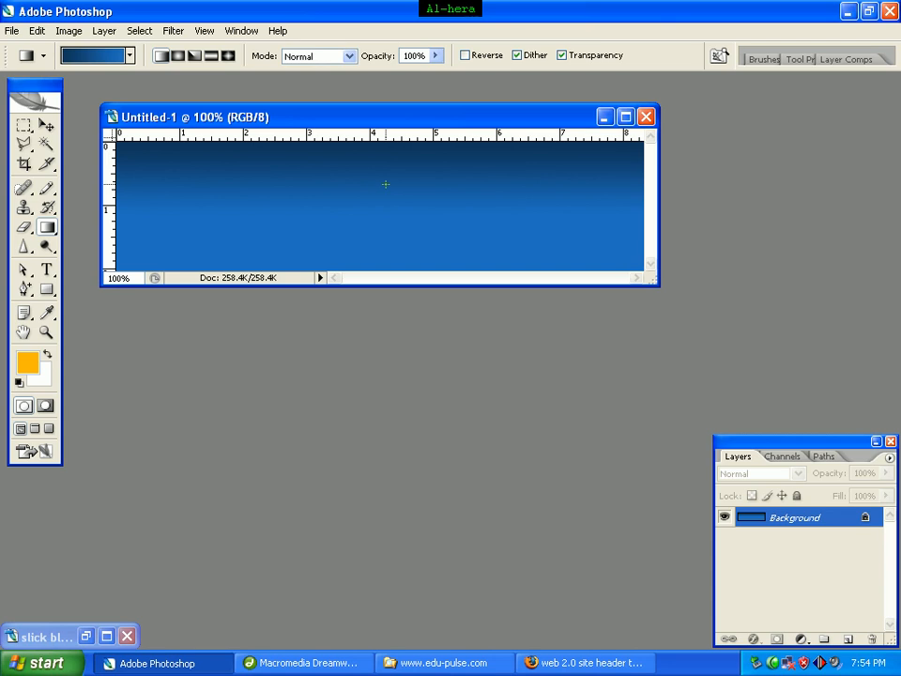
Add a new layer and marquee-select a rectangle from about 3.25 on the ruler to the right canvas edge, leaving thin margins above and below
{"action": "left_click", "coordinate": [848, 644]}
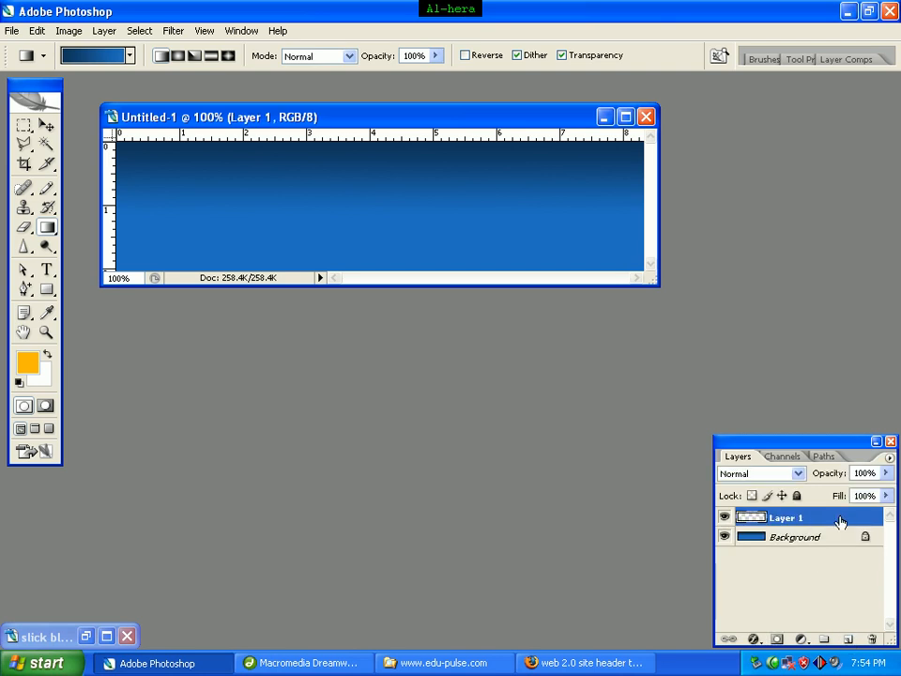
{"action": "left_click", "coordinate": [22, 131]}
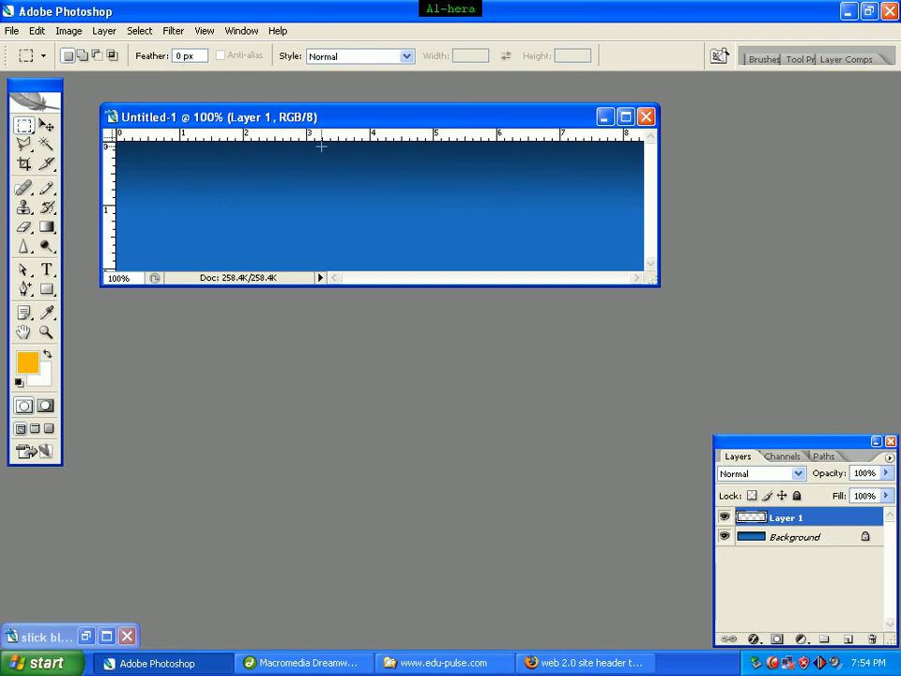
{"action": "left_click_drag", "start_coordinate": [323, 146], "coordinate": [649, 263]}
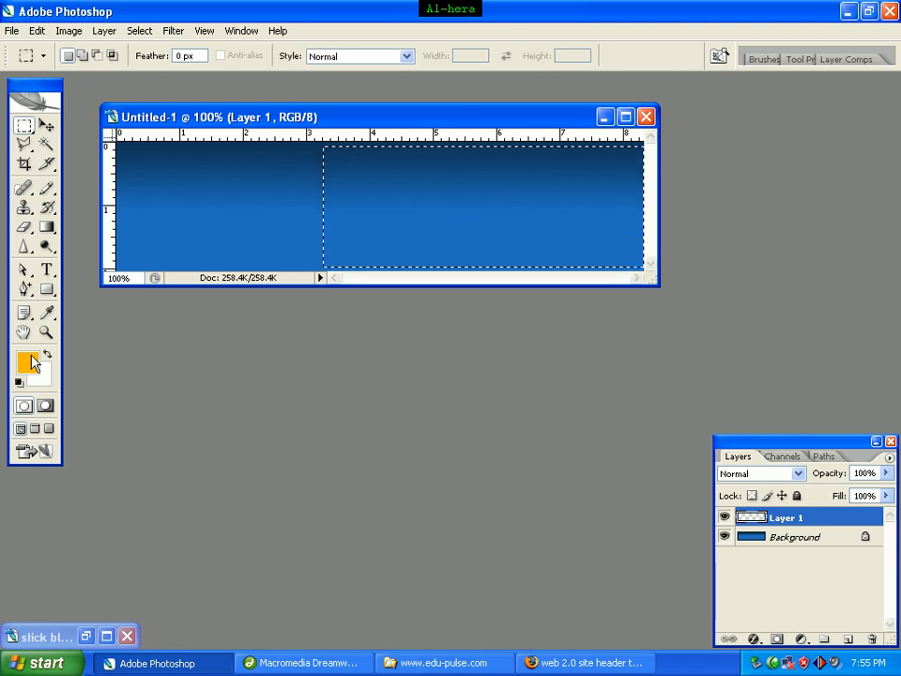
Set the foreground color to white, #ffffff
{"action": "left_click", "coordinate": [28, 363]}
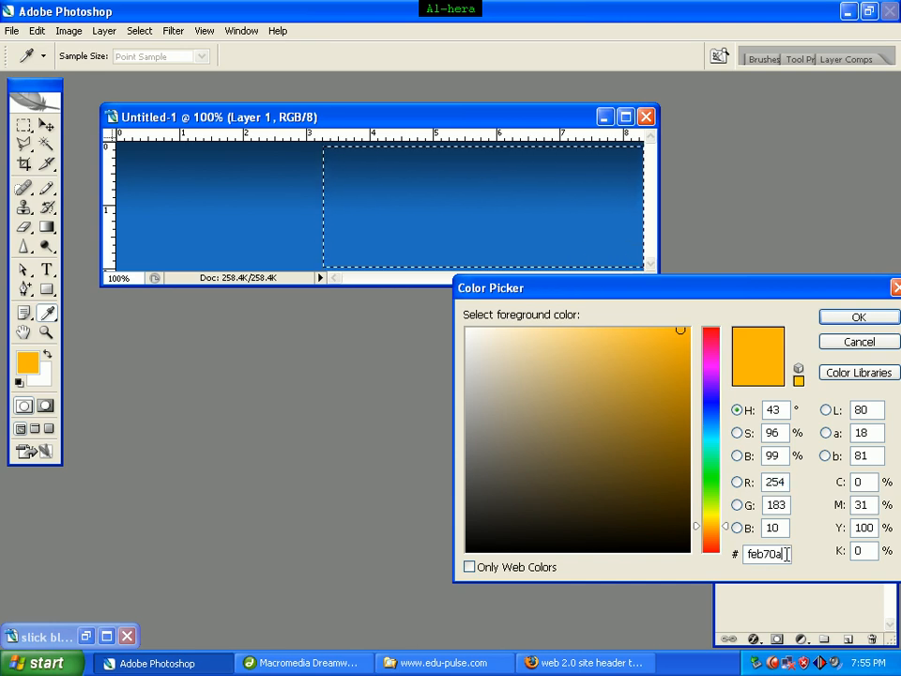
{"action": "left_click_drag", "start_coordinate": [789, 554], "coordinate": [728, 562]}
{"action": "type", "text": "f"}
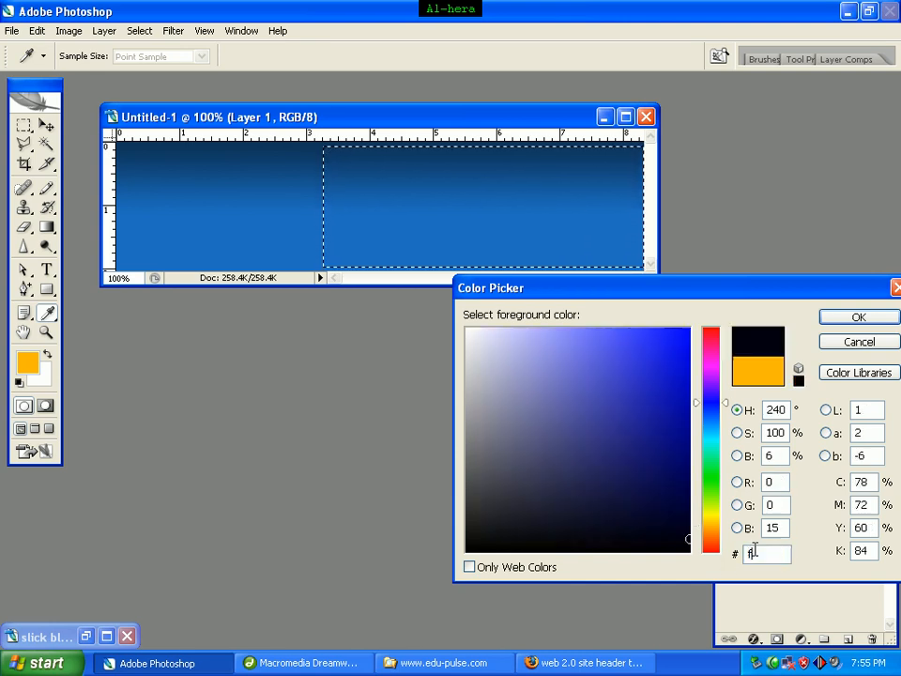
{"action": "type", "text": "fffff"}
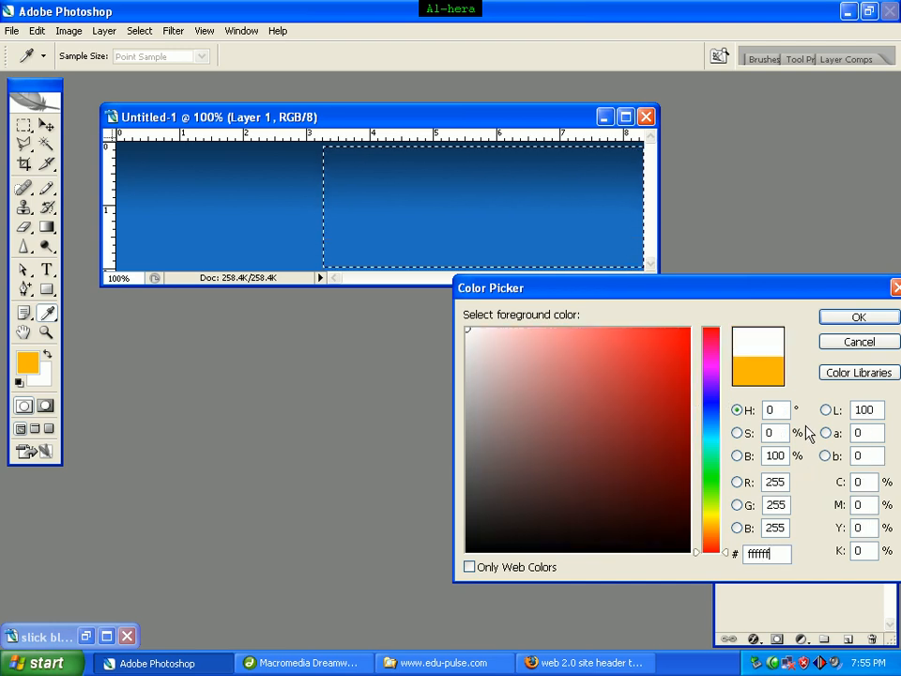
{"action": "left_click", "coordinate": [852, 321]}
{"action": "key", "text": "m"}
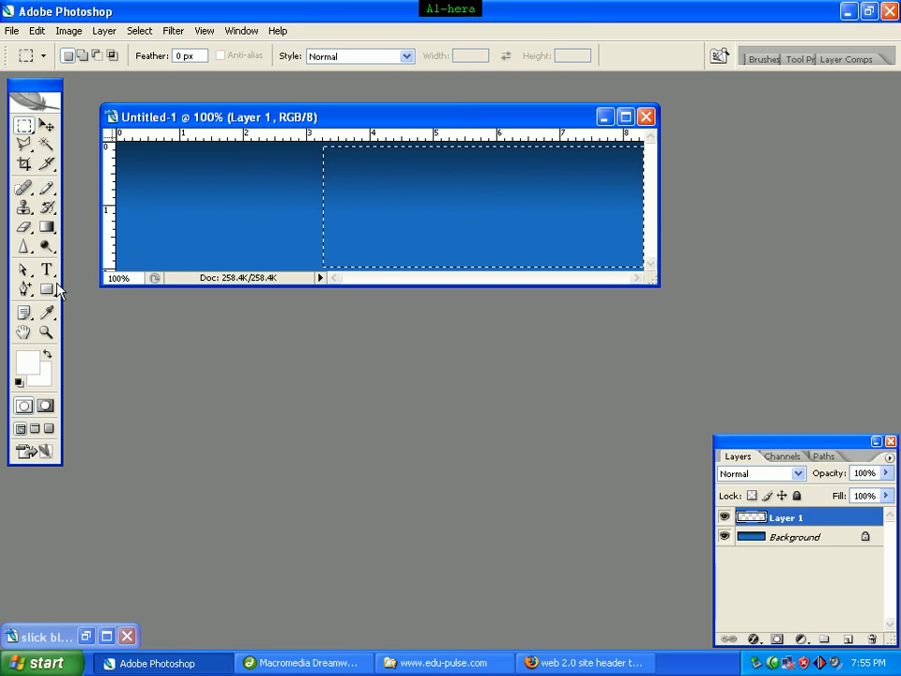
Fill the rectangular selection on Layer 1 with white using the Paint Bucket tool and deselect it
{"action": "left_click", "coordinate": [47, 233]}
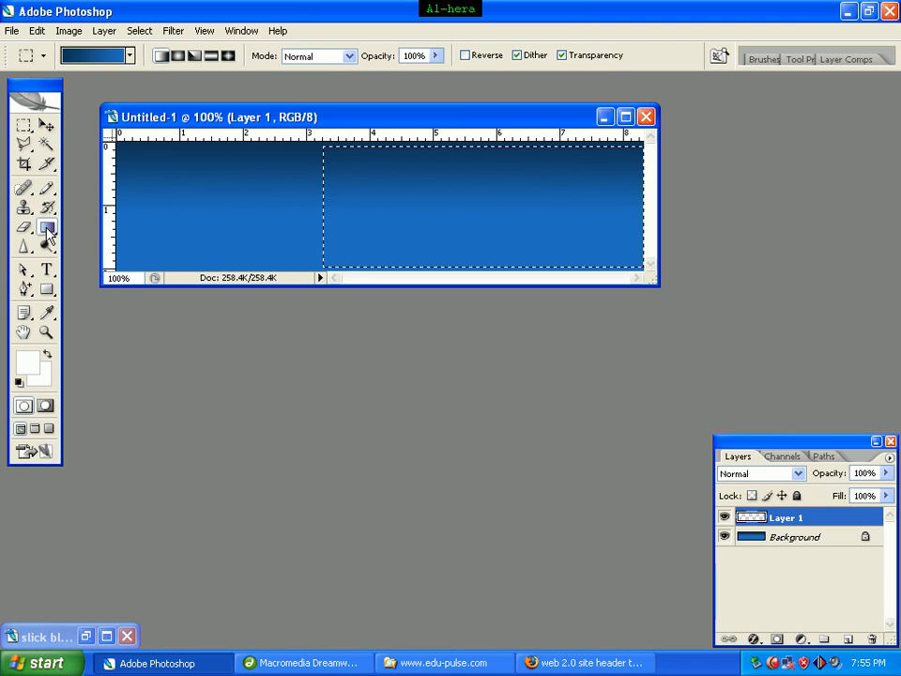
{"action": "left_click", "coordinate": [48, 233]}
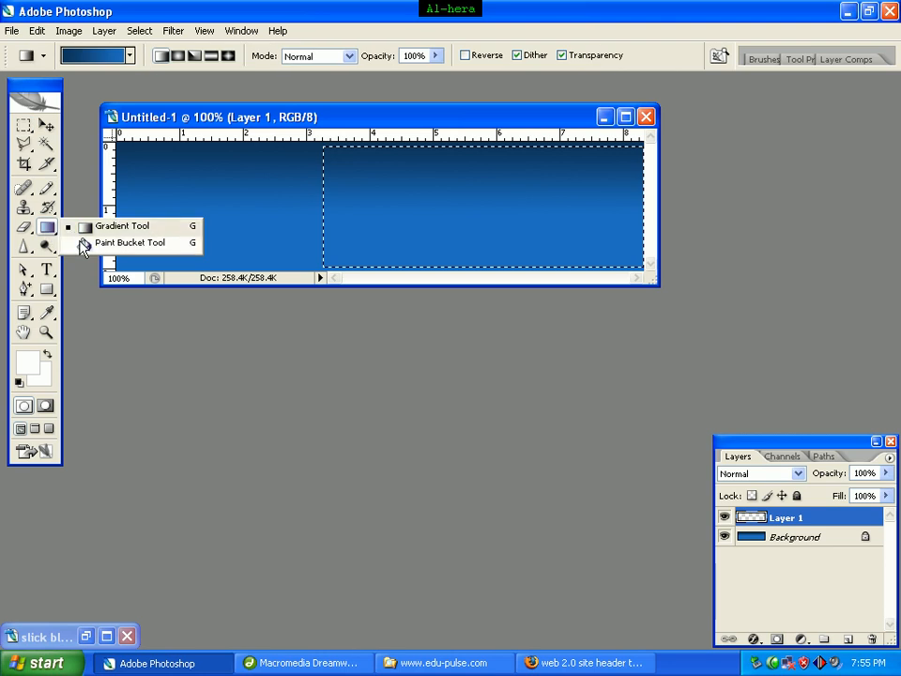
{"action": "left_click", "coordinate": [84, 244]}
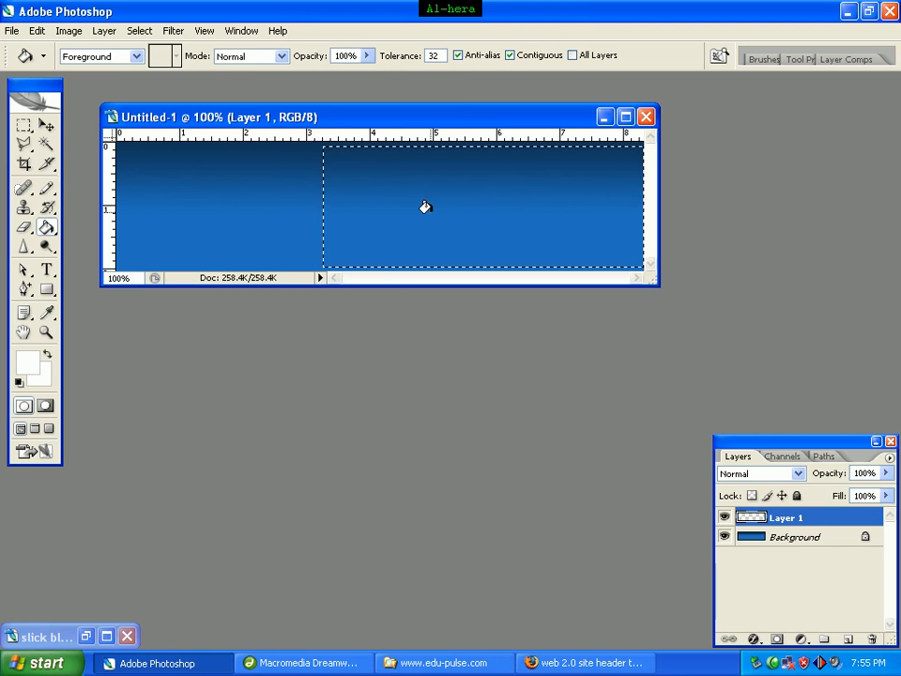
{"action": "left_click", "coordinate": [511, 192]}
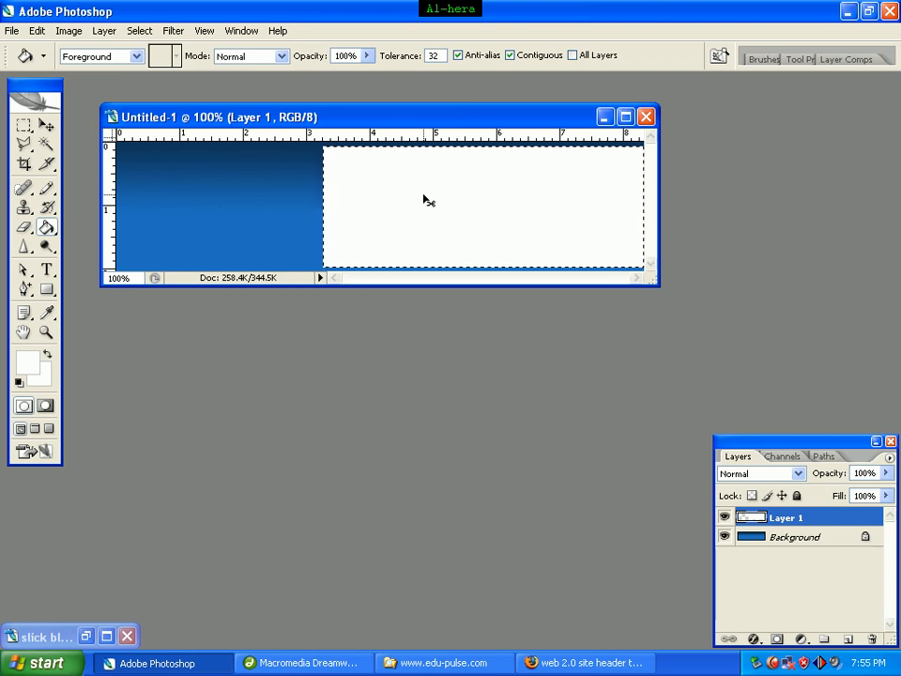
{"action": "key", "text": "ctrl+d"}
Set Layer 1's blend mode to Soft Light and its opacity to 25%
{"action": "left_click", "coordinate": [798, 476]}
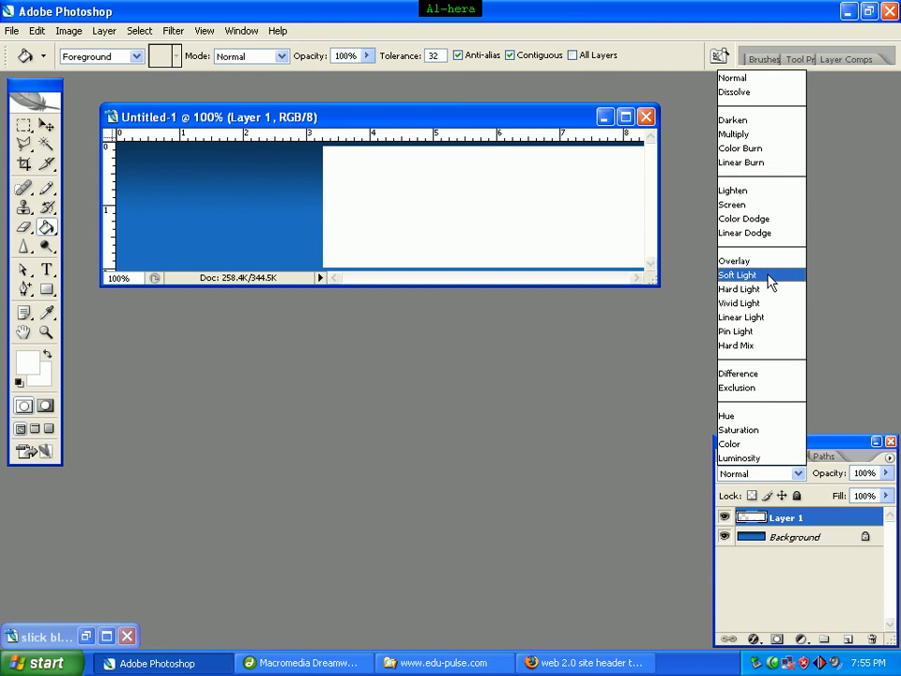
{"action": "left_click", "coordinate": [737, 275]}
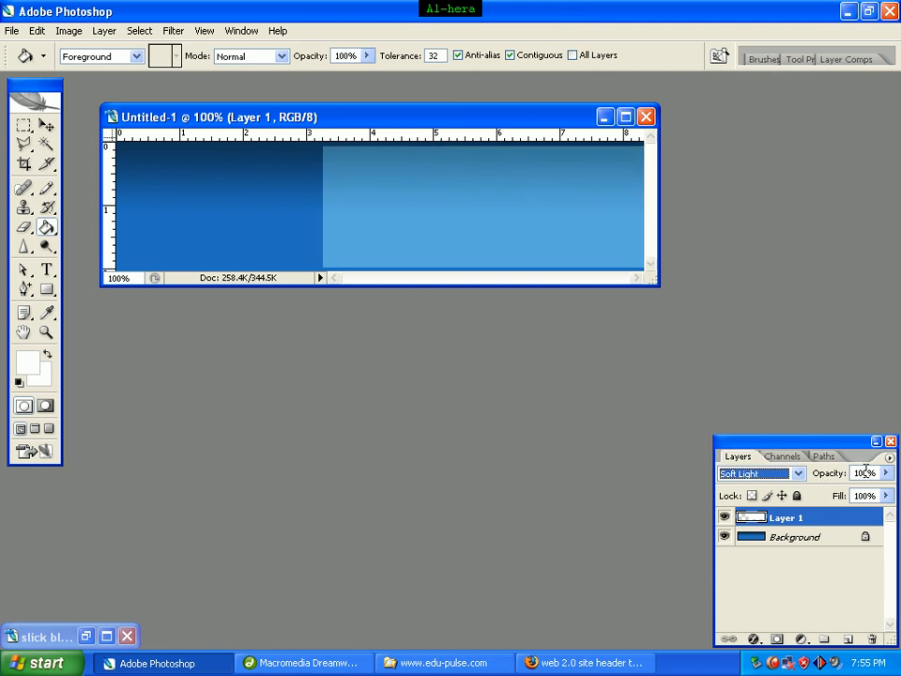
{"action": "left_click_drag", "start_coordinate": [868, 473], "coordinate": [837, 476]}
{"action": "type", "text": "25"}
{"action": "key", "text": "Return"}
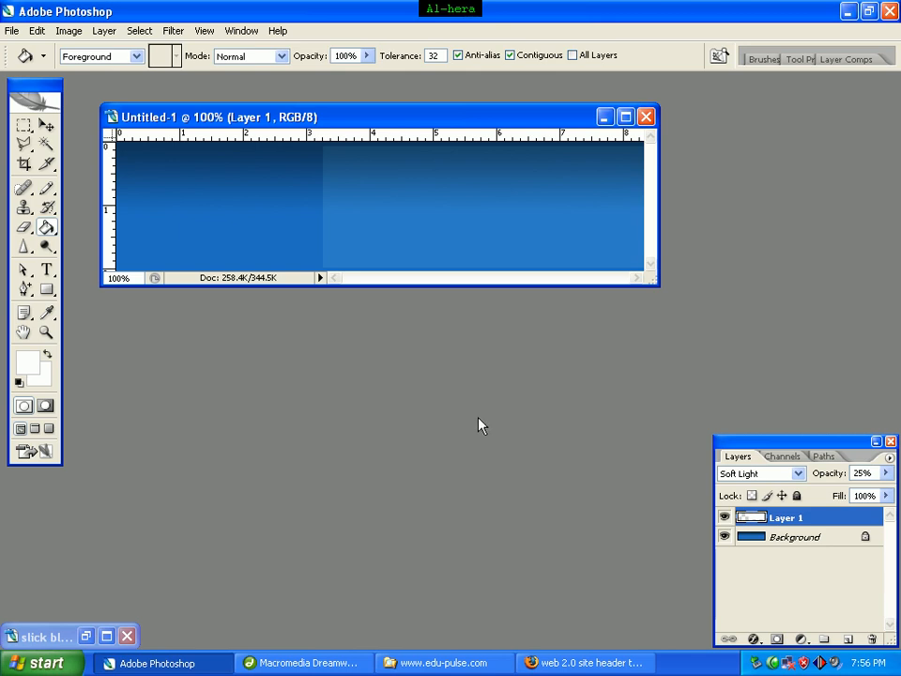
Add another layer and place a fixed-size marquee selection, 1 px wide and 132 px high, inside the light panel at about 4.7 on the ruler
{"action": "left_click", "coordinate": [846, 639]}
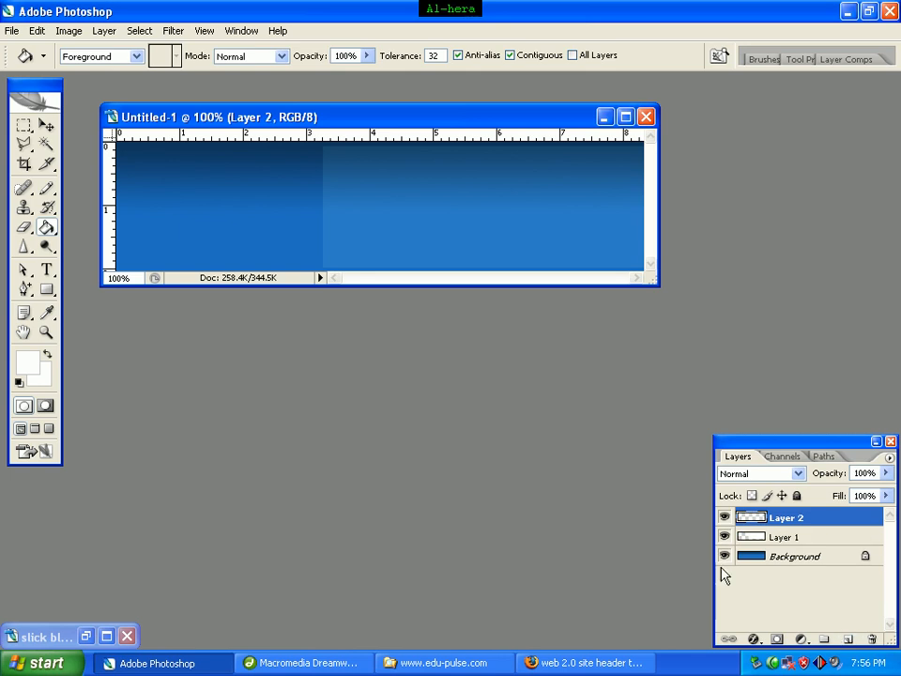
{"action": "left_click", "coordinate": [24, 130]}
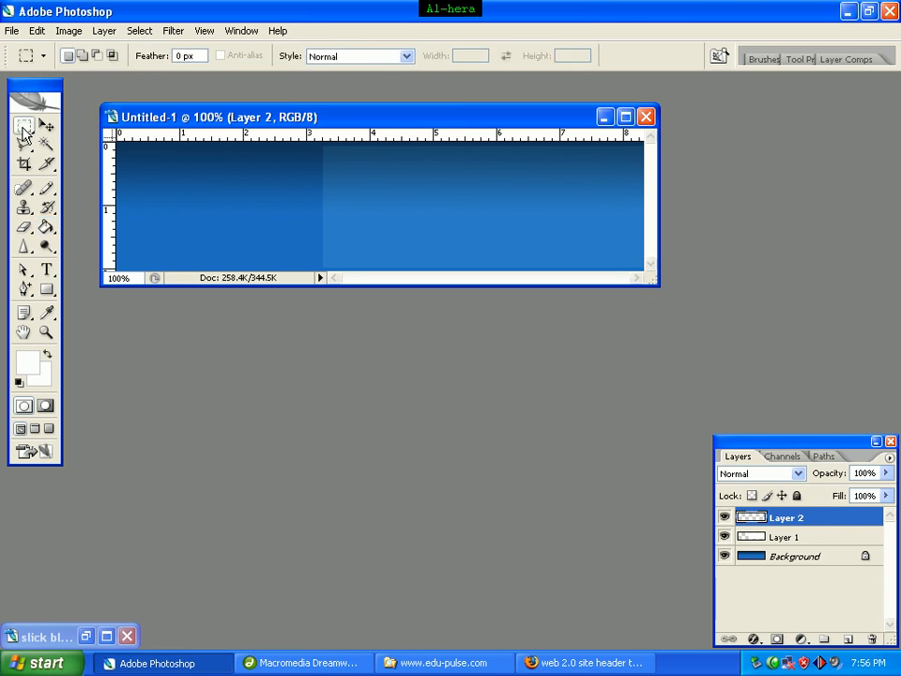
{"action": "left_click", "coordinate": [406, 58]}
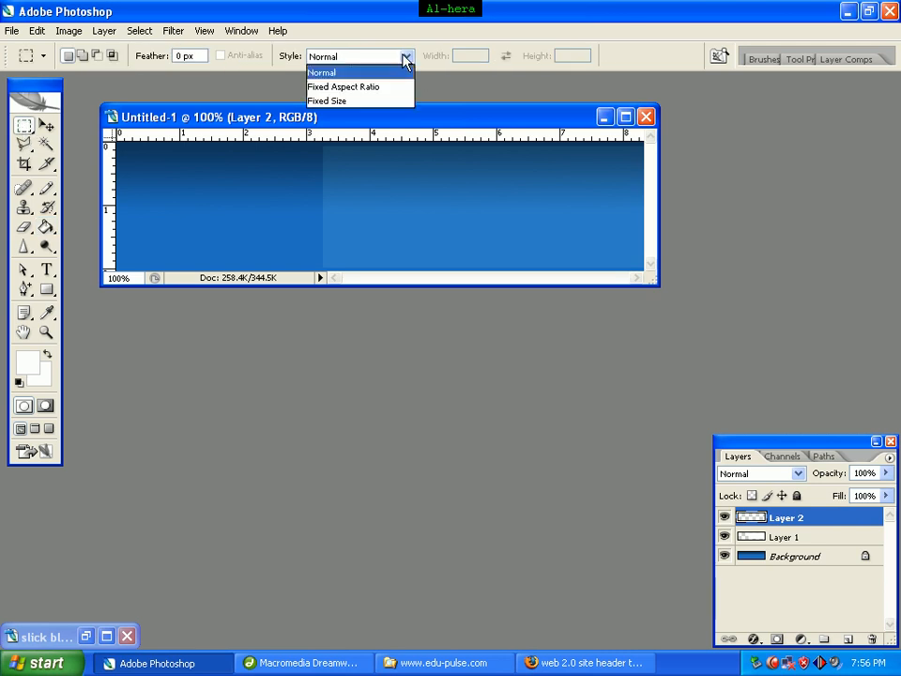
{"action": "left_click", "coordinate": [383, 100]}
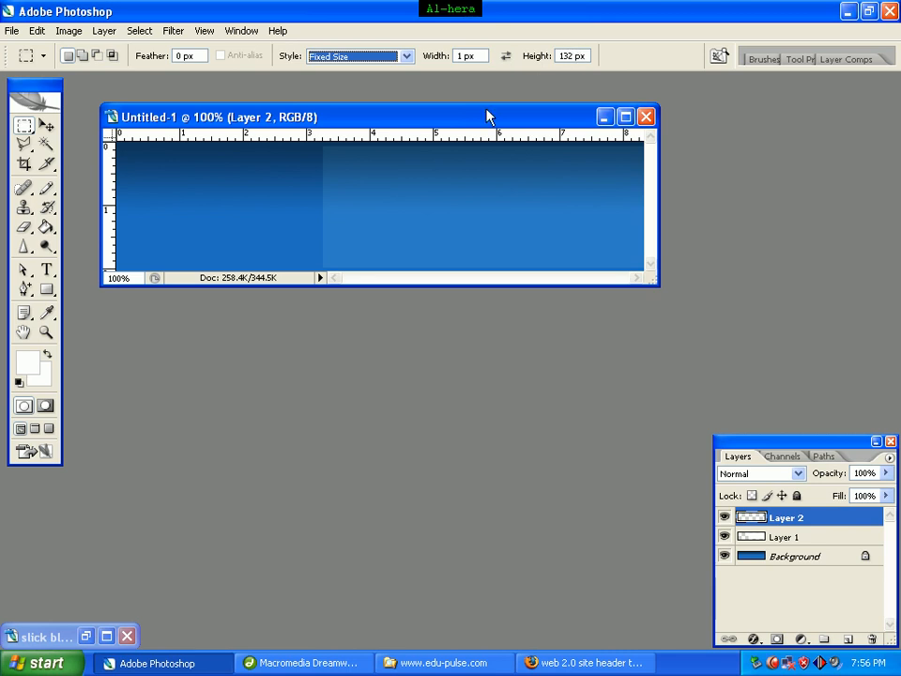
{"action": "left_click", "coordinate": [414, 146]}
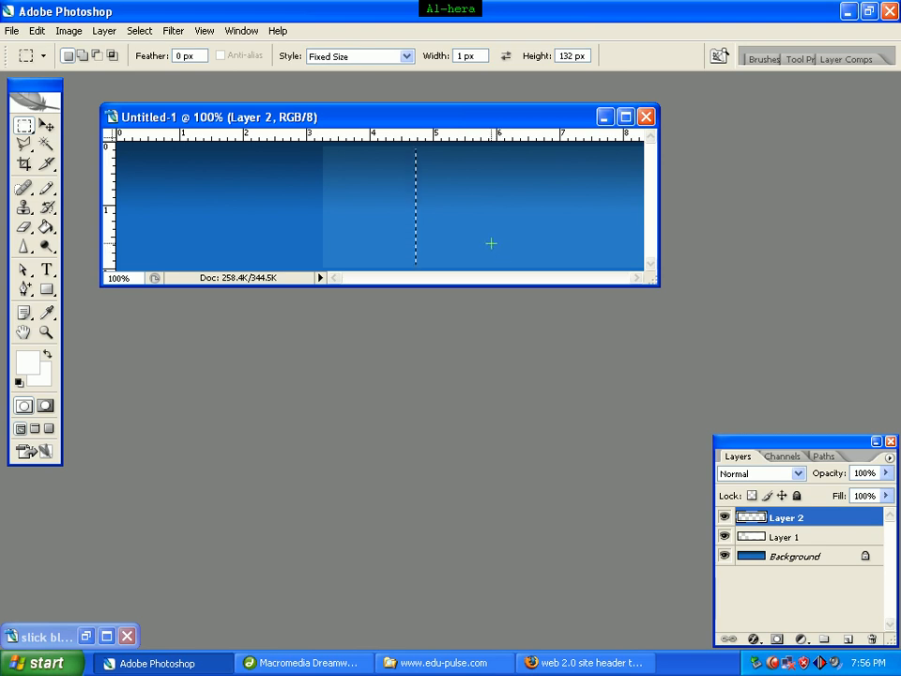
Base the Gradient tool's gradient on the Foreground to Background preset and set its starting color stop to #2070bf
{"action": "left_click", "coordinate": [47, 228]}
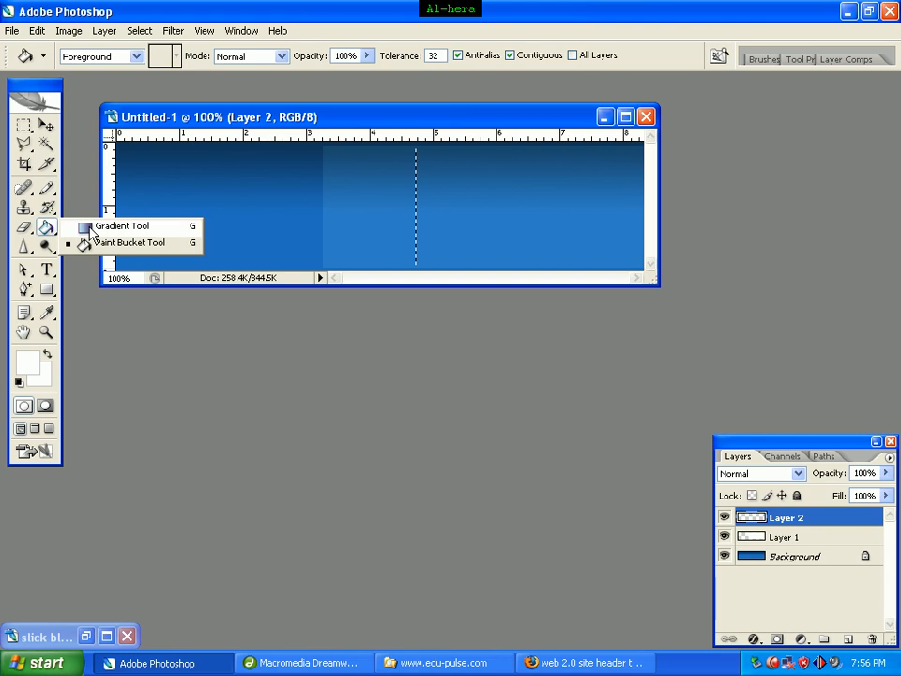
{"action": "left_click", "coordinate": [90, 228]}
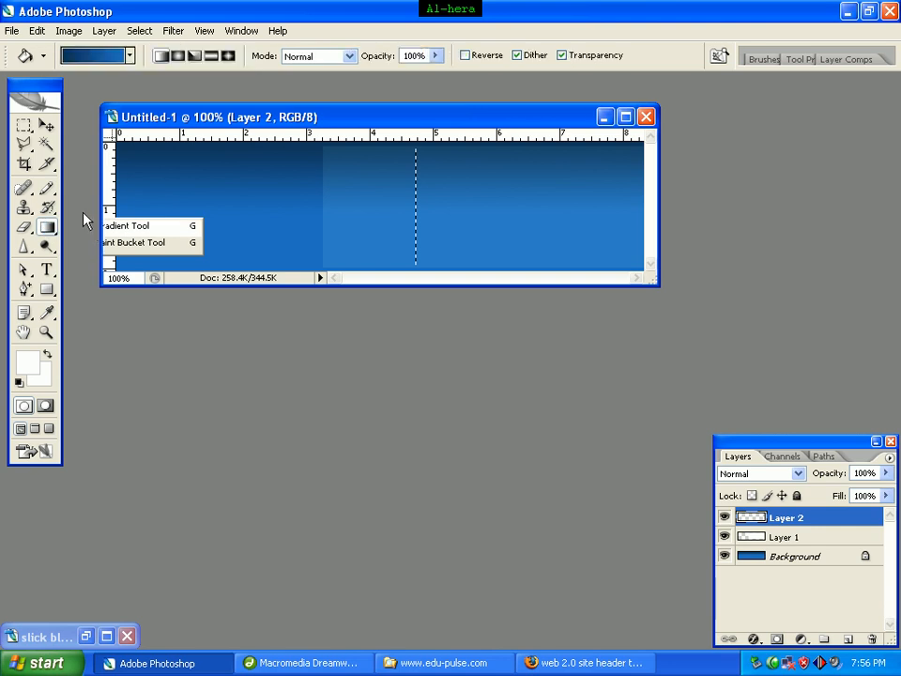
{"action": "left_click", "coordinate": [97, 56]}
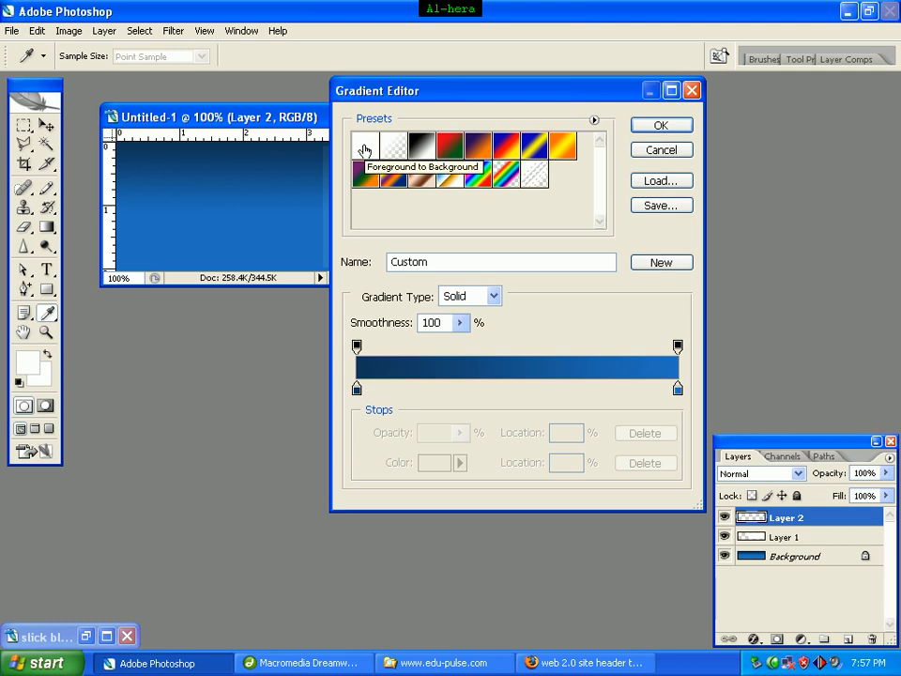
{"action": "left_click", "coordinate": [363, 147]}
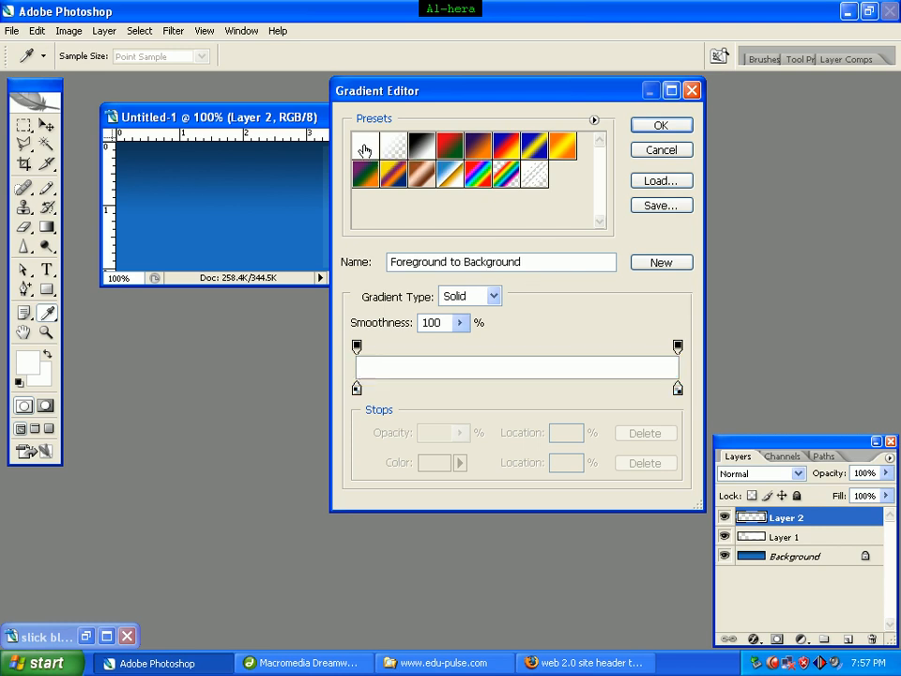
{"action": "left_click", "coordinate": [357, 388]}
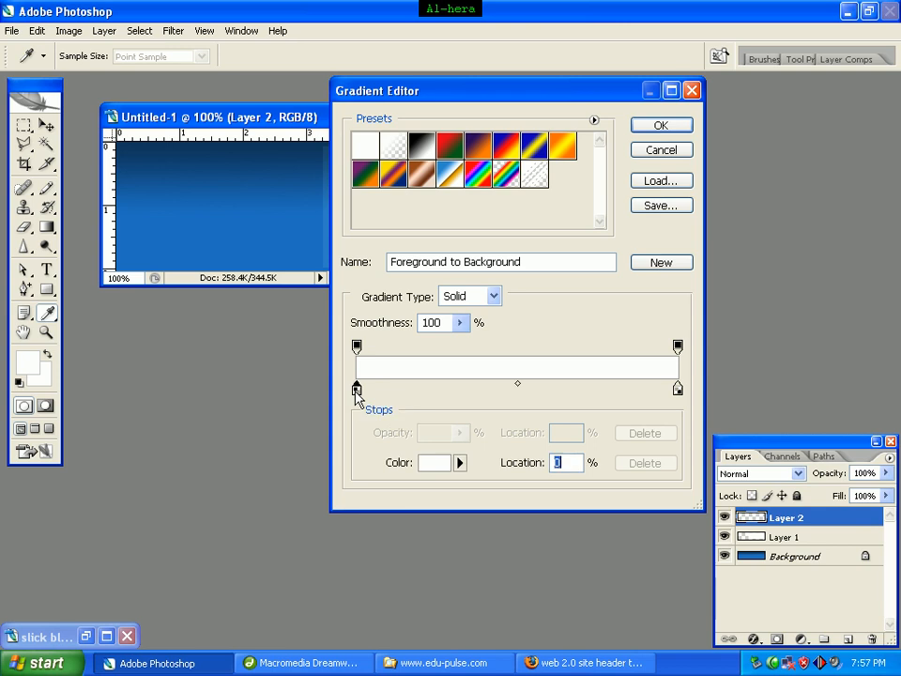
{"action": "double_click", "coordinate": [356, 389]}
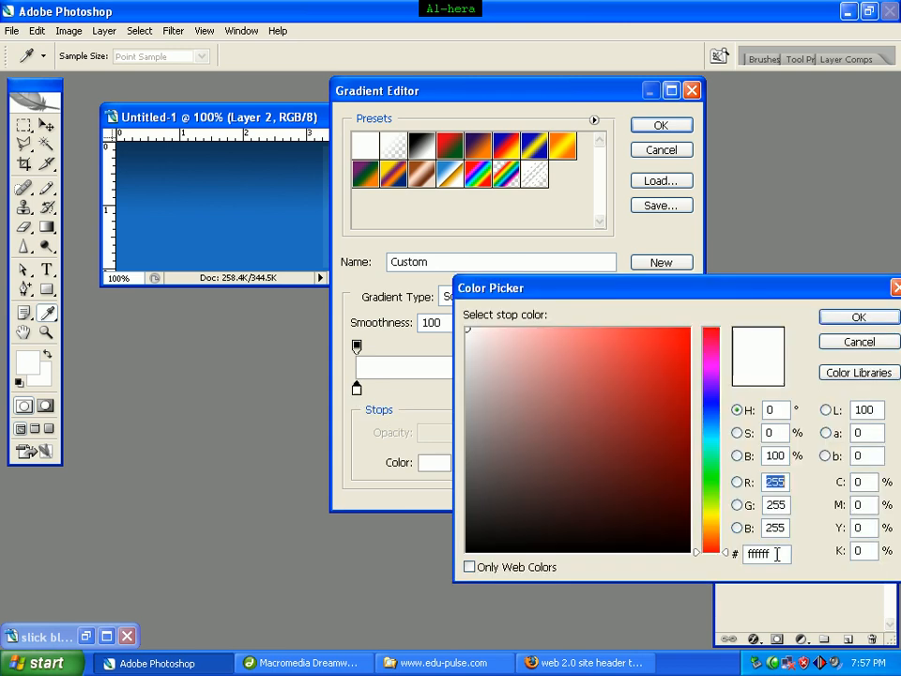
{"action": "left_click_drag", "start_coordinate": [776, 554], "coordinate": [739, 553]}
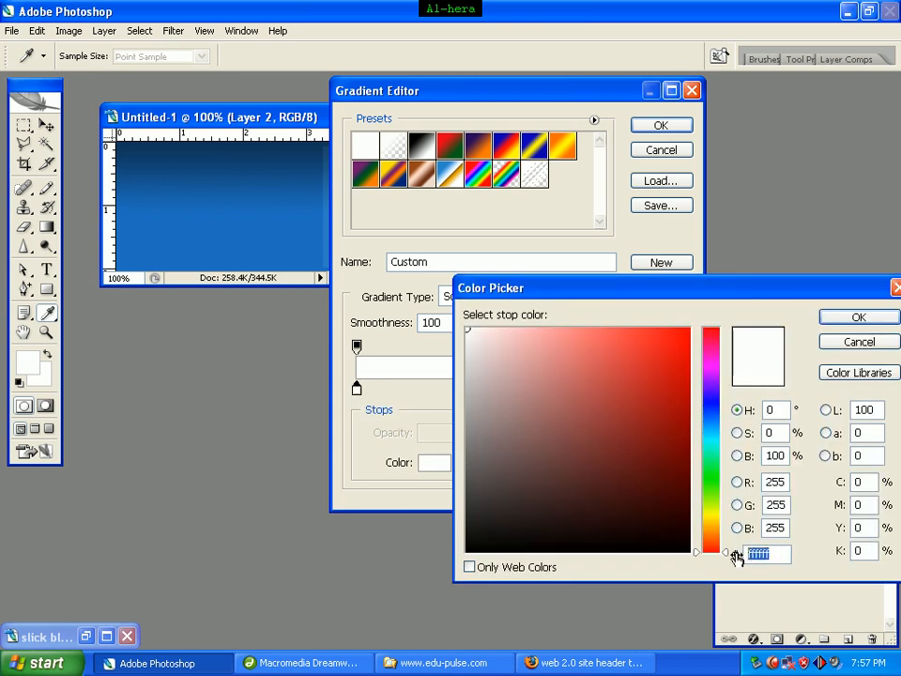
{"action": "type", "text": "207"}
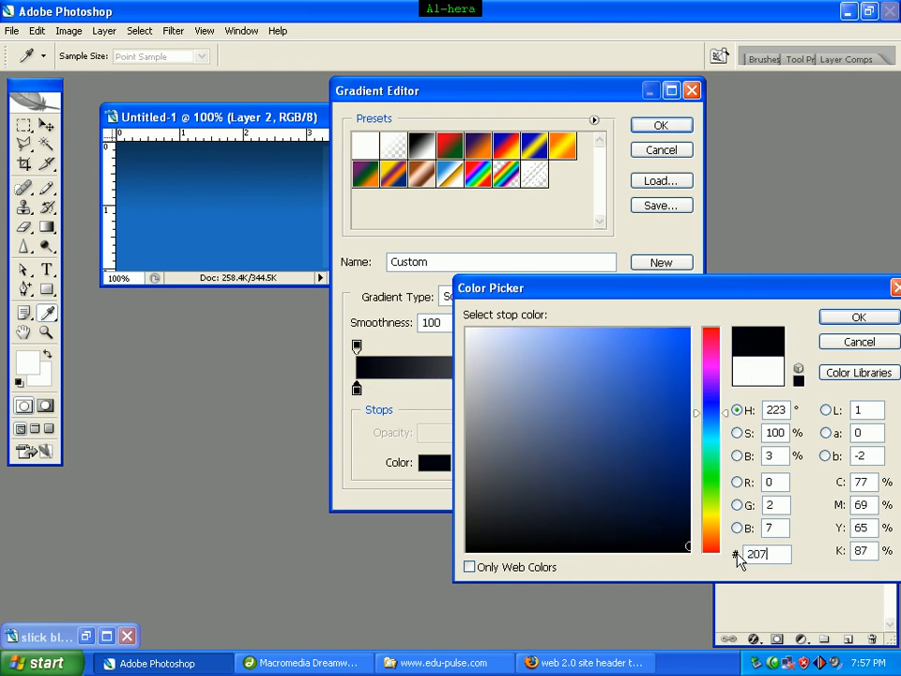
{"action": "type", "text": "0bf"}
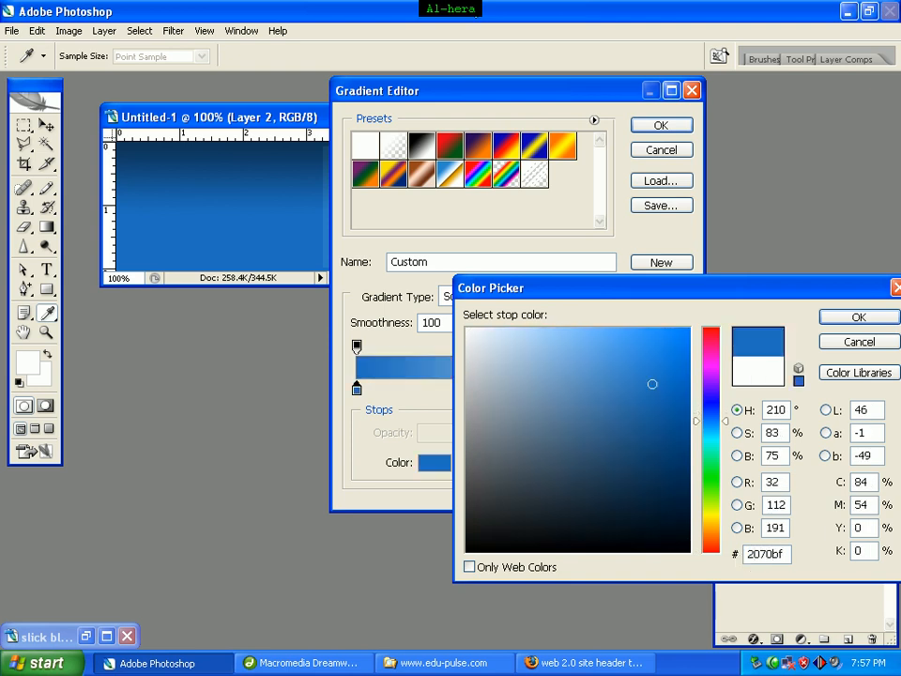
{"action": "left_click", "coordinate": [865, 320]}
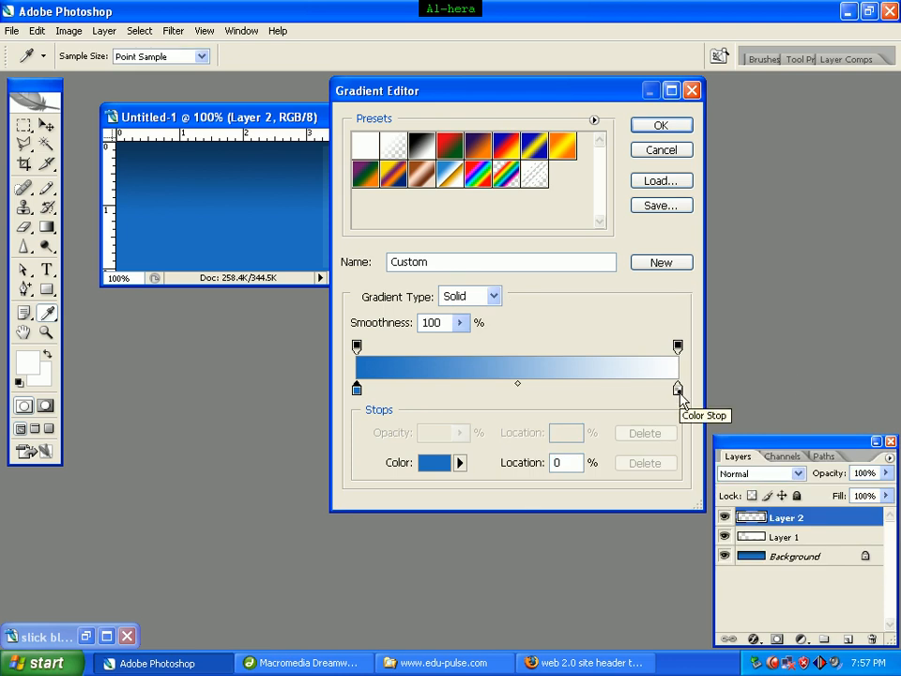
Set the gradient's end color stop to #10365a and accept the gradient
{"action": "double_click", "coordinate": [677, 389]}
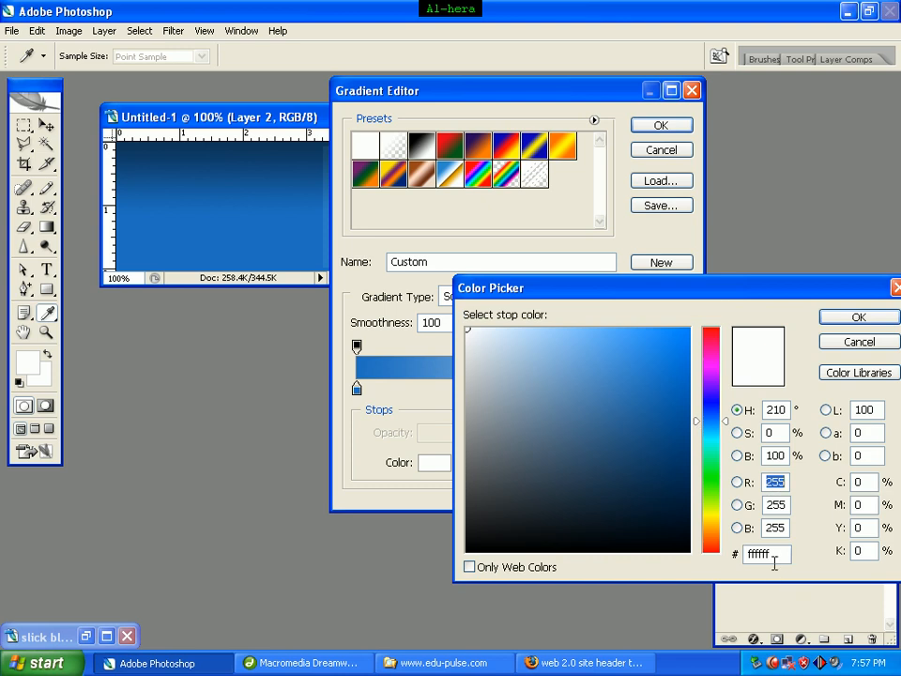
{"action": "left_click_drag", "start_coordinate": [776, 555], "coordinate": [720, 555]}
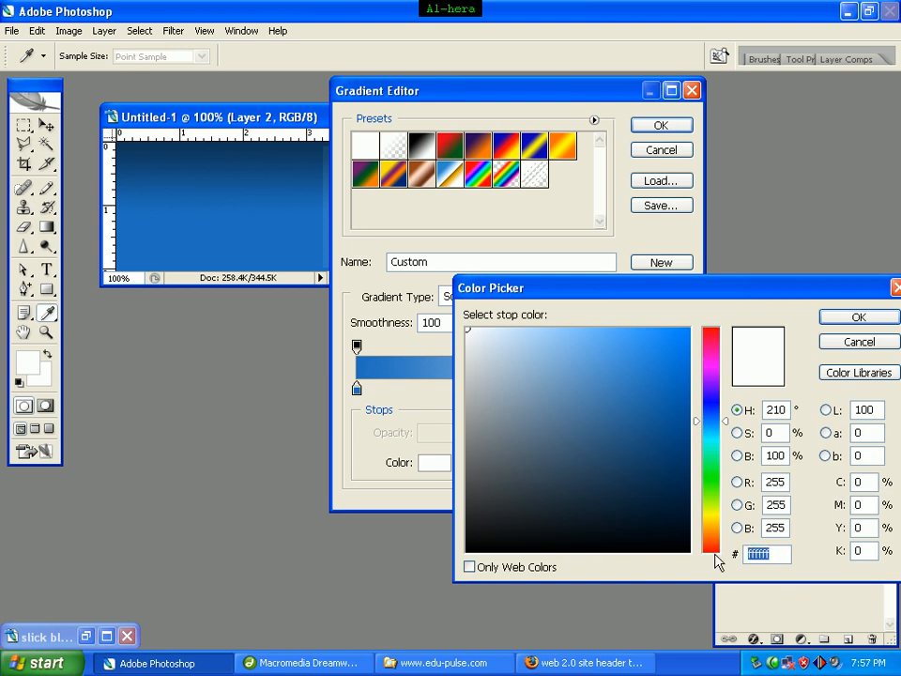
{"action": "type", "text": "10365"}
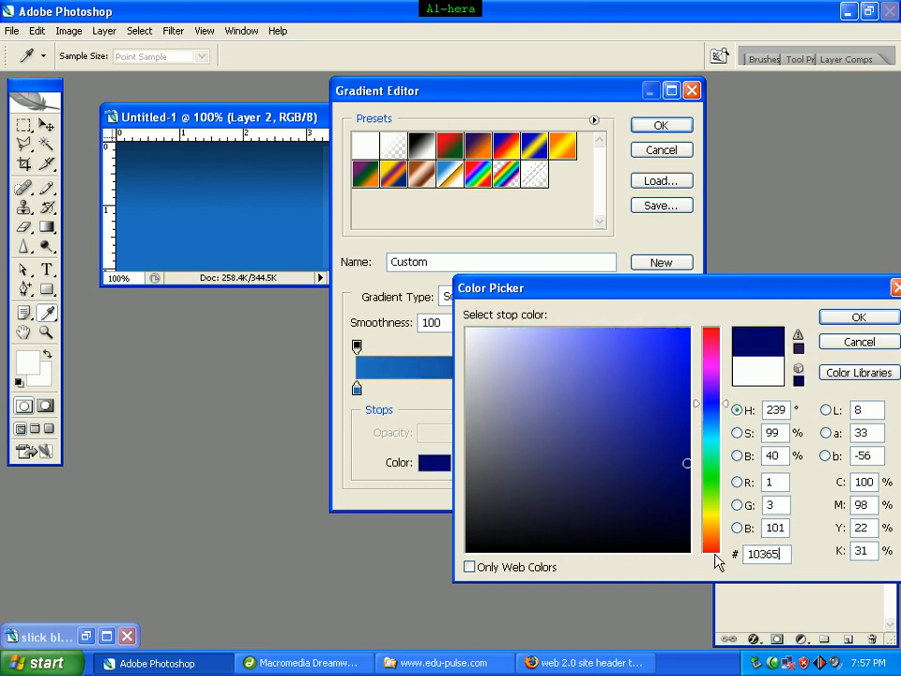
{"action": "type", "text": "a"}
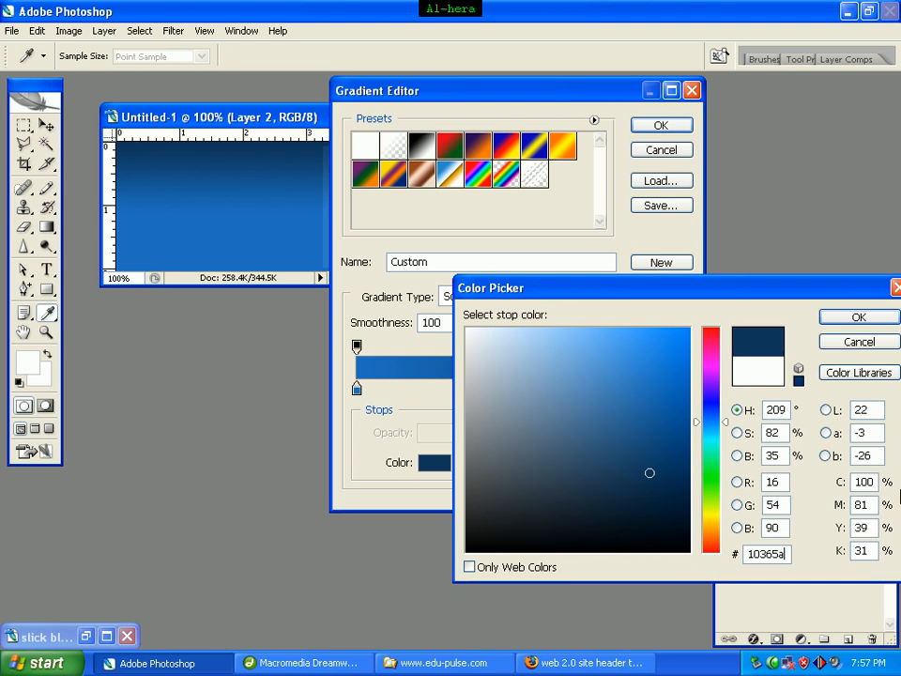
{"action": "left_click", "coordinate": [872, 318]}
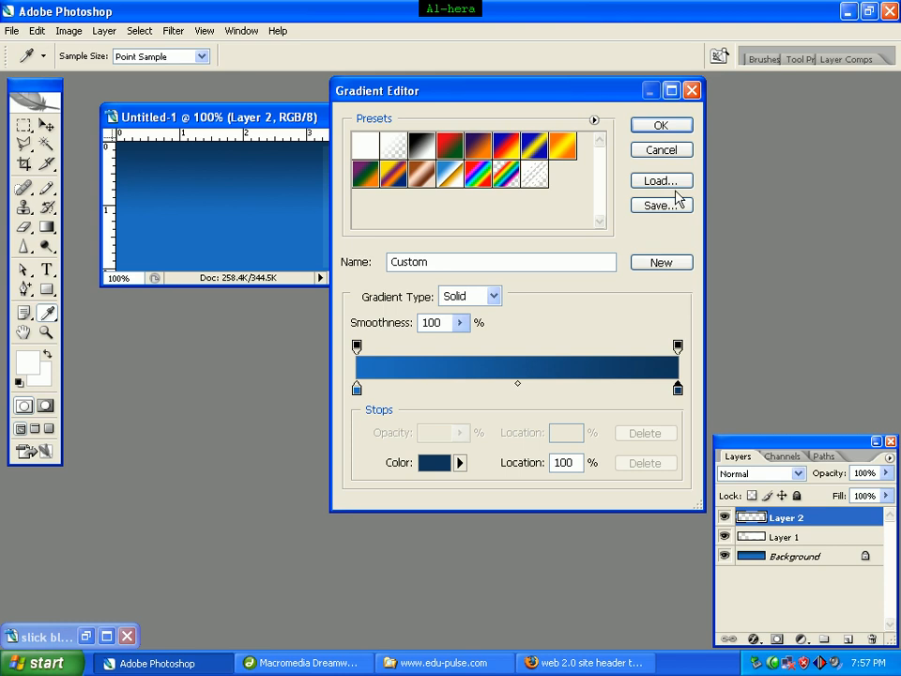
{"action": "left_click", "coordinate": [662, 127]}
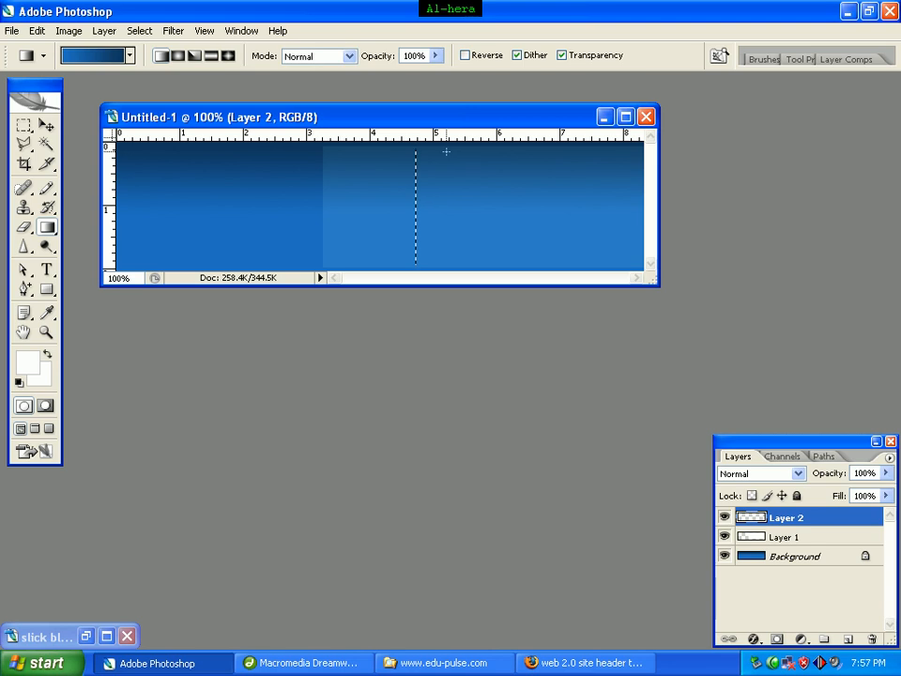
Fill the 1 px selection on Layer 2 with the gradient from top to bottom, deselect, and set the layer to Soft Light
{"action": "left_click_drag", "start_coordinate": [446, 152], "coordinate": [445, 235]}
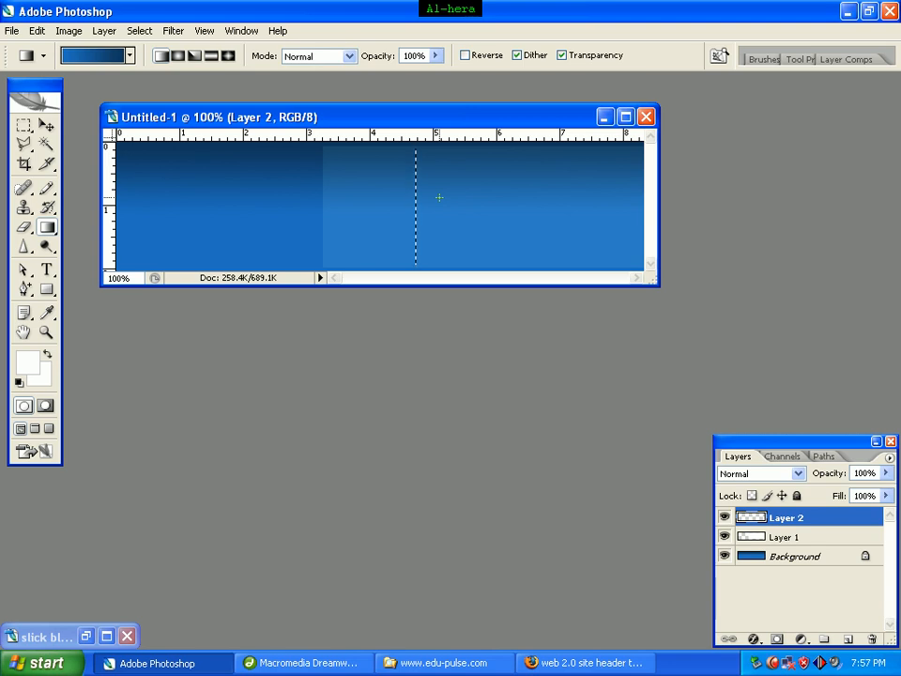
{"action": "key", "text": "ctrl+d"}
{"action": "left_click", "coordinate": [801, 476]}
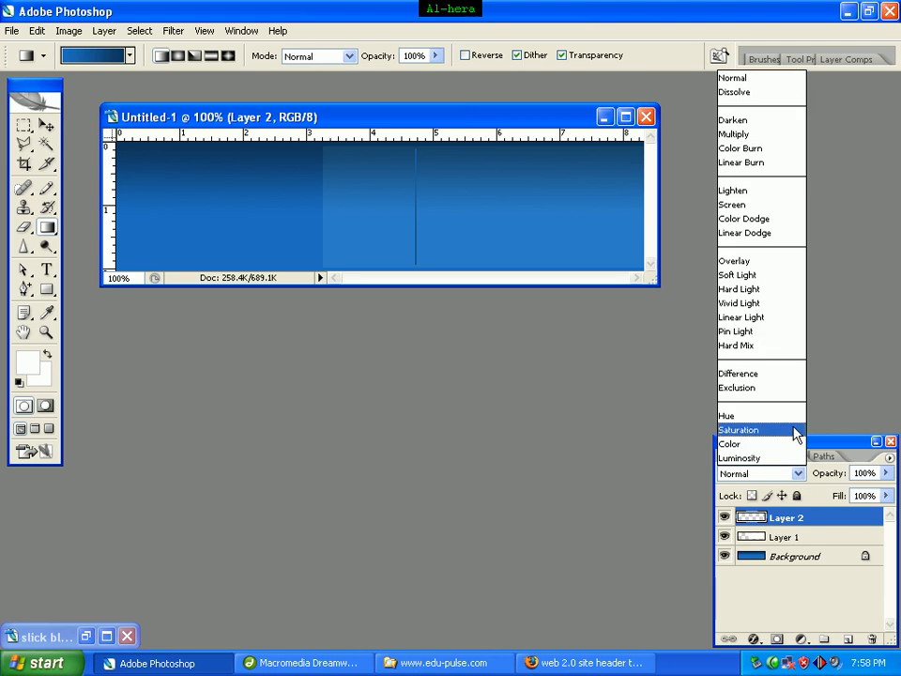
{"action": "left_click", "coordinate": [788, 275]}
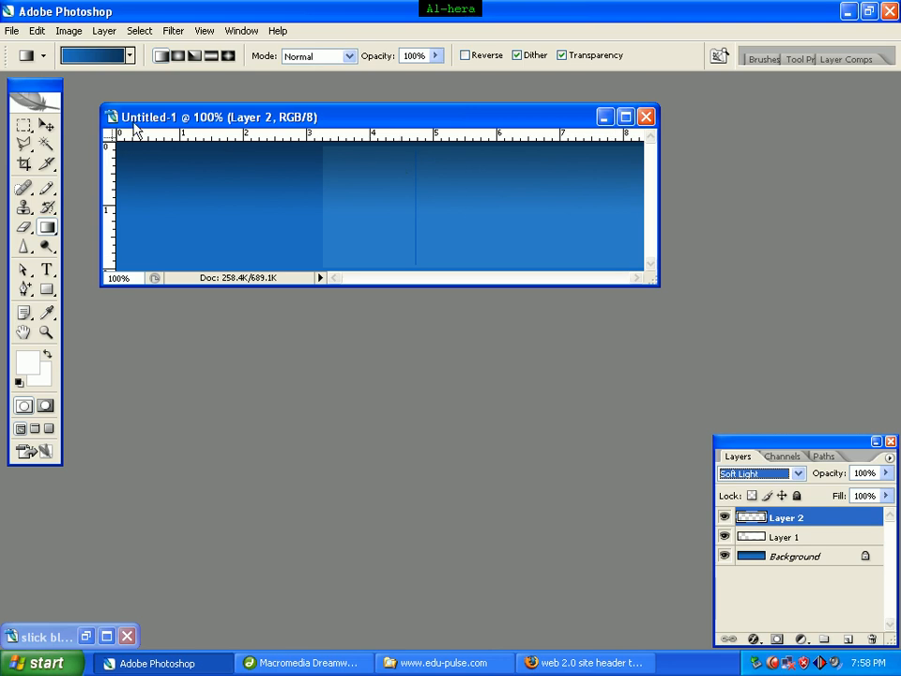
Duplicate the divider line's layer and move the copy horizontally to about 6.1 on the ruler
{"action": "left_click", "coordinate": [47, 127]}
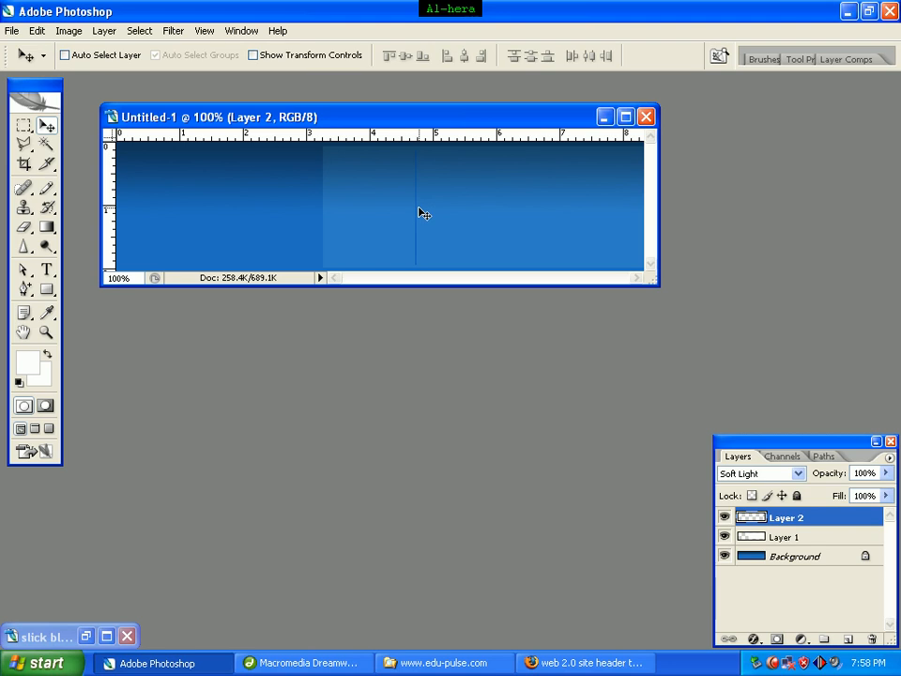
{"action": "key", "text": "ctrl+j"}
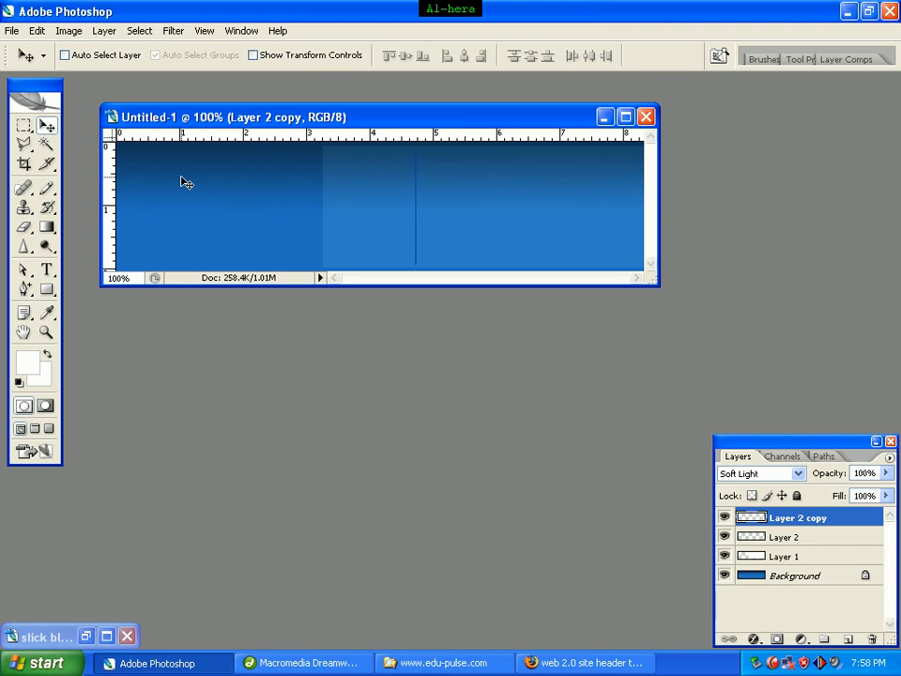
{"action": "left_click_drag", "start_coordinate": [181, 176], "coordinate": [209, 207]}
{"action": "key", "text": "shift+Right"}
{"action": "key", "text": "shift+Right"}
{"action": "key", "text": "shift+Right"}
{"action": "key", "text": "shift+Right"}
{"action": "key", "text": "shift+Right"}
Nudge the original divider line on Layer 2 left to about 4.6 on the ruler
{"action": "left_click", "coordinate": [780, 539]}
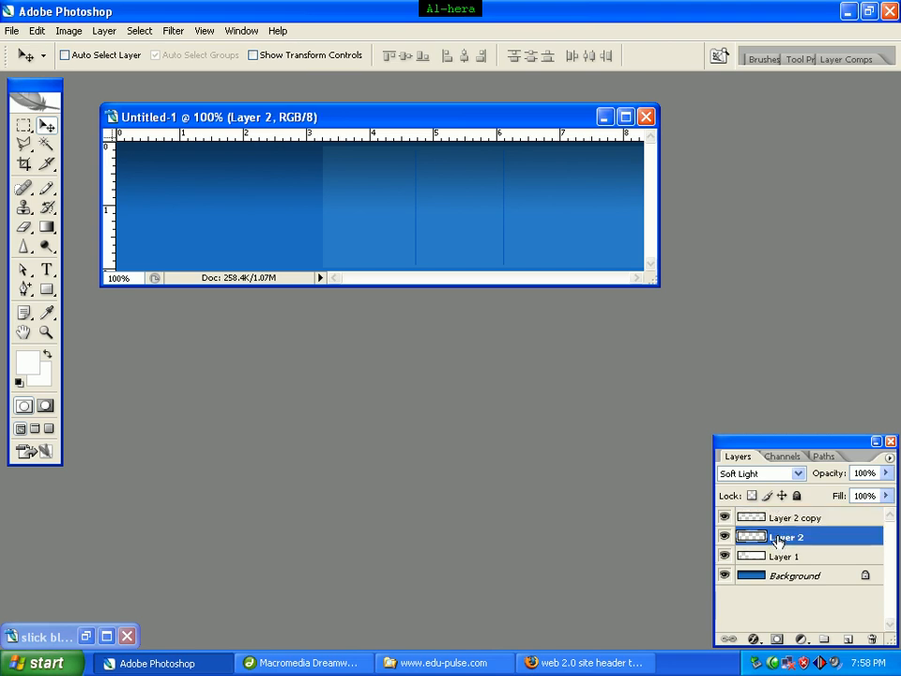
{"action": "key", "text": "Left"}
{"action": "key", "text": "Left"}
{"action": "key", "text": "Left"}
{"action": "key", "text": "Left"}
{"action": "key", "text": "Left"}
{"action": "key", "text": "Left"}
{"action": "key", "text": "Left"}
{"action": "key", "text": "Left"}
{"action": "key", "text": "Left"}
{"action": "key", "text": "Left"}
{"action": "key", "text": "Left"}
Nudge the divider line on Layer 2 copy left to about 6.0 on the ruler
{"action": "left_click", "coordinate": [782, 519]}
{"action": "key", "text": "Left"}
{"action": "key", "text": "Left"}
{"action": "key", "text": "Left"}
{"action": "key", "text": "Left"}
{"action": "key", "text": "Left"}
{"action": "key", "text": "Left"}
{"action": "key", "text": "Left"}
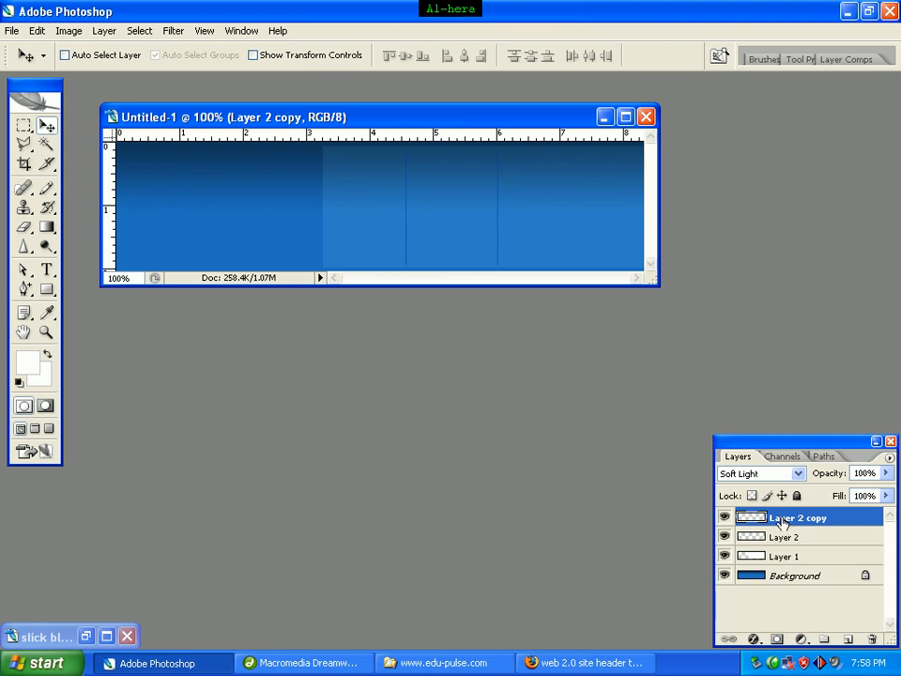
{"action": "key", "text": "Left"}
{"action": "key", "text": "Left"}
{"action": "key", "text": "Left"}
{"action": "key", "text": "Left"}
Duplicate the Layer 2 copy divider and move the new line right to about 7.2 on the ruler
{"action": "key", "text": "ctrl+j"}
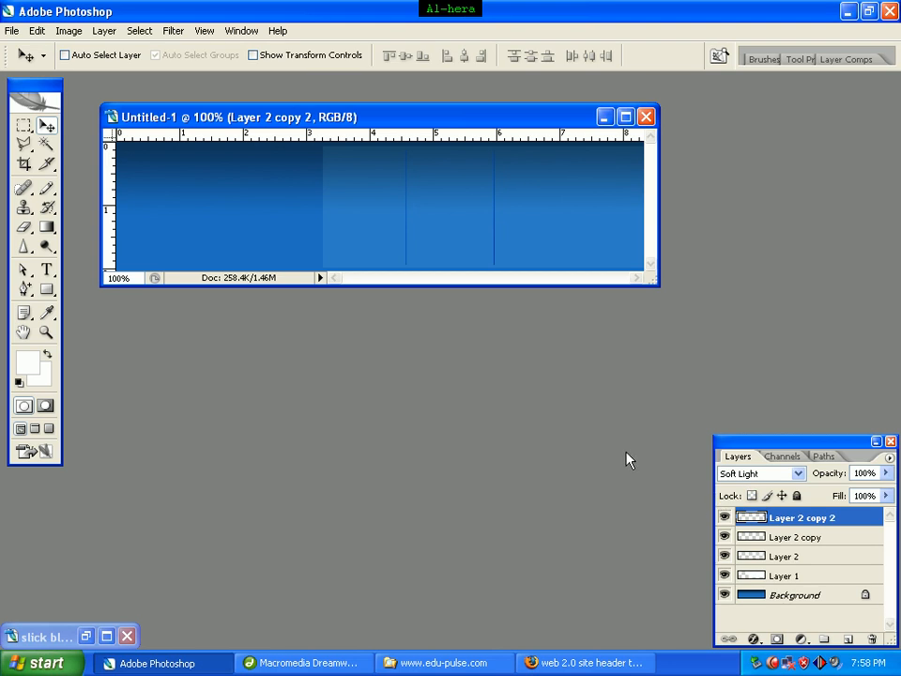
{"action": "key", "text": "shift+Right"}
{"action": "key", "text": "shift+Right"}
{"action": "key", "text": "shift+Right"}
{"action": "key", "text": "shift+Right"}
{"action": "key", "text": "shift+Right"}
{"action": "key", "text": "shift+Right"}
{"action": "key", "text": "shift+Right"}
{"action": "key", "text": "shift+Right"}
{"action": "key", "text": "shift+Right"}
{"action": "key", "text": "shift+Right"}
Add a layer and draw a Normal-style rectangular marquee across the top of the panel's first column, about 3.3 to 4.6 on the ruler
{"action": "left_click", "coordinate": [846, 639]}
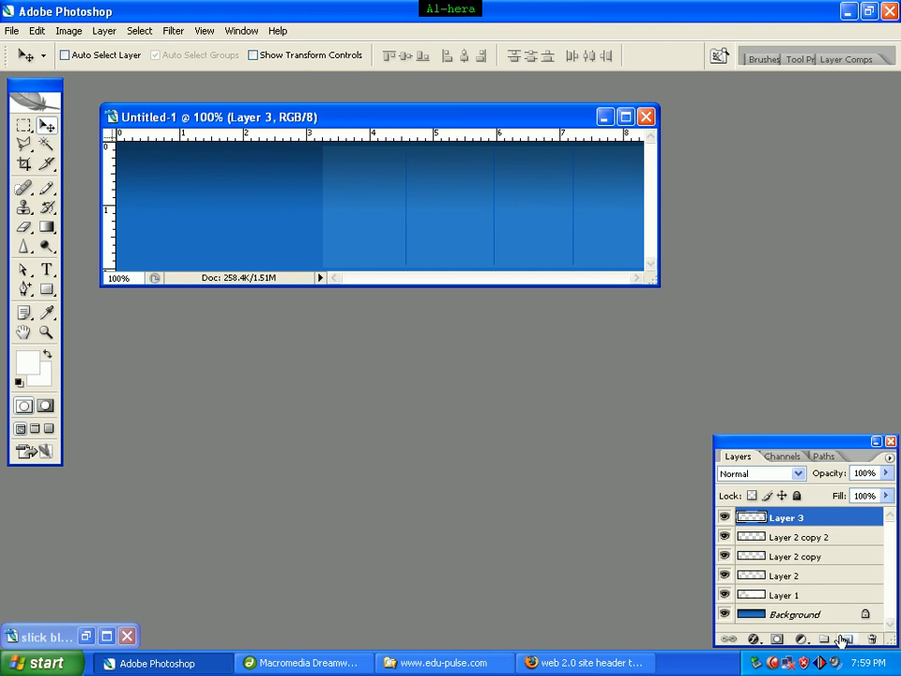
{"action": "left_click", "coordinate": [24, 128]}
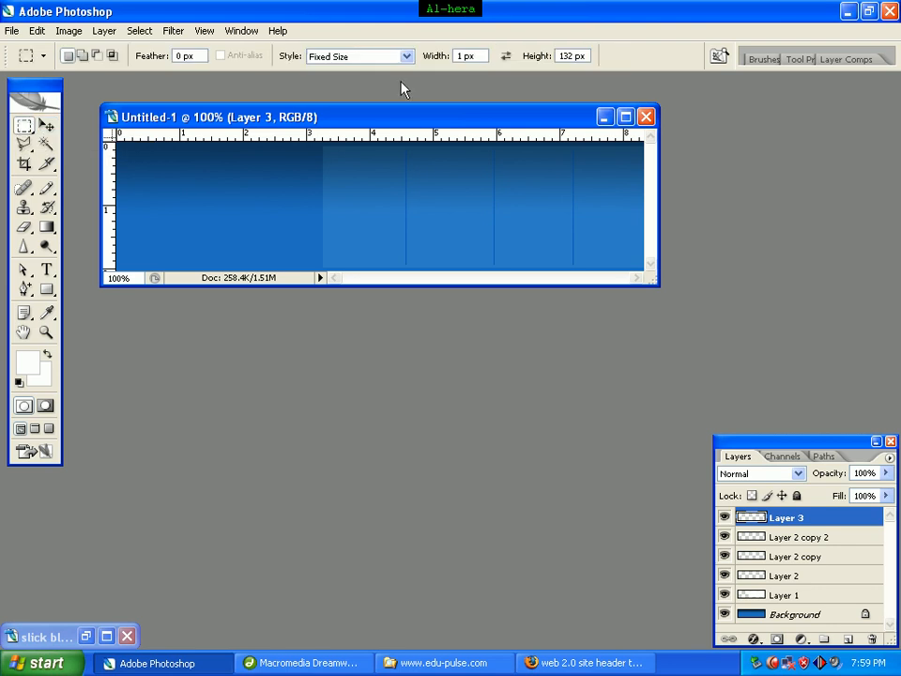
{"action": "left_click", "coordinate": [407, 56]}
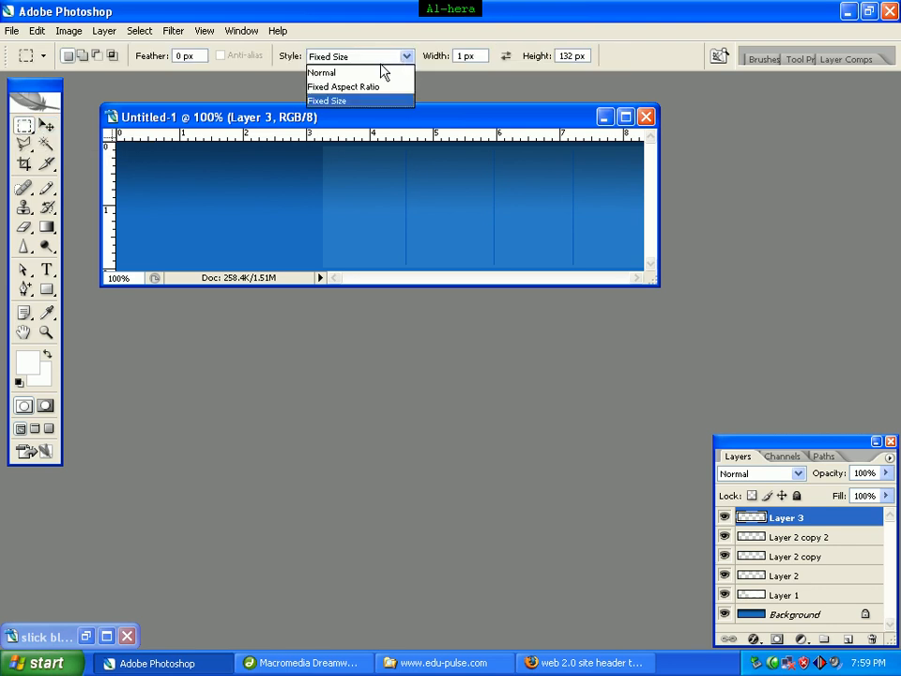
{"action": "left_click", "coordinate": [367, 73]}
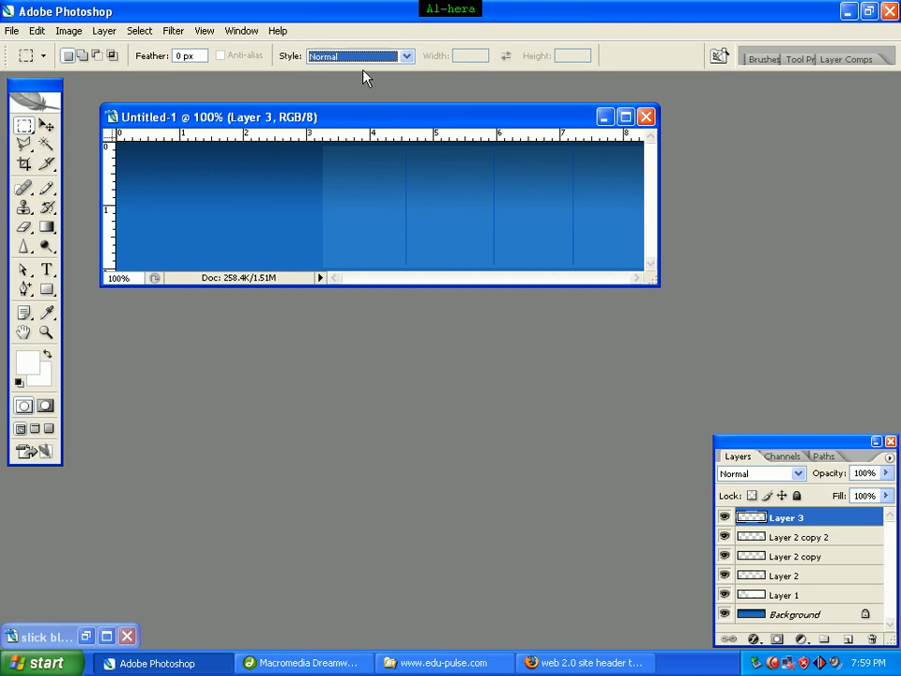
{"action": "left_click", "coordinate": [324, 148]}
{"action": "left_click_drag", "start_coordinate": [324, 152], "coordinate": [405, 165]}
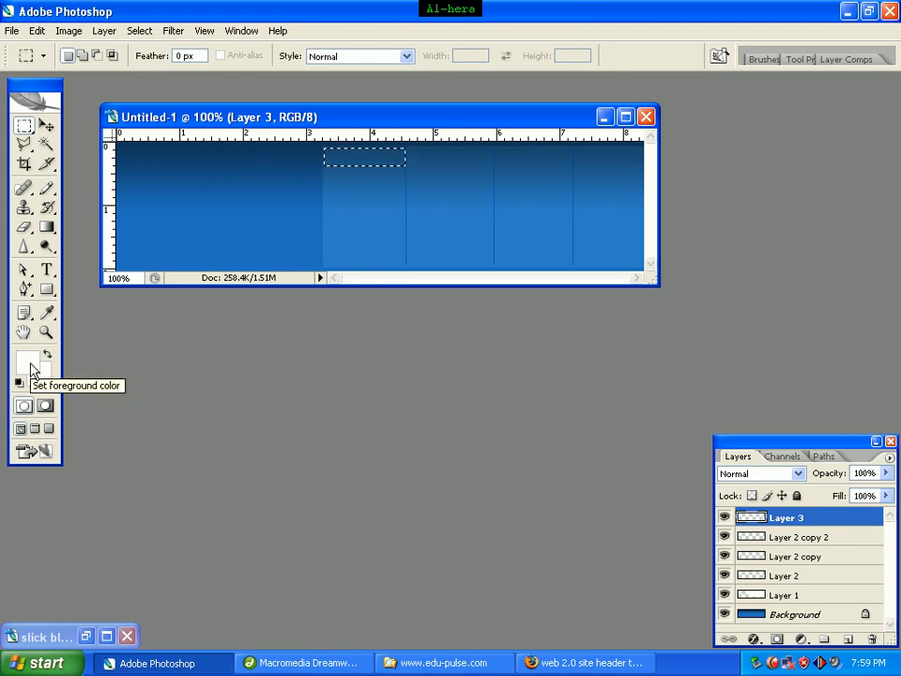
Set the foreground color to green, #60c100
{"action": "left_click", "coordinate": [28, 366]}
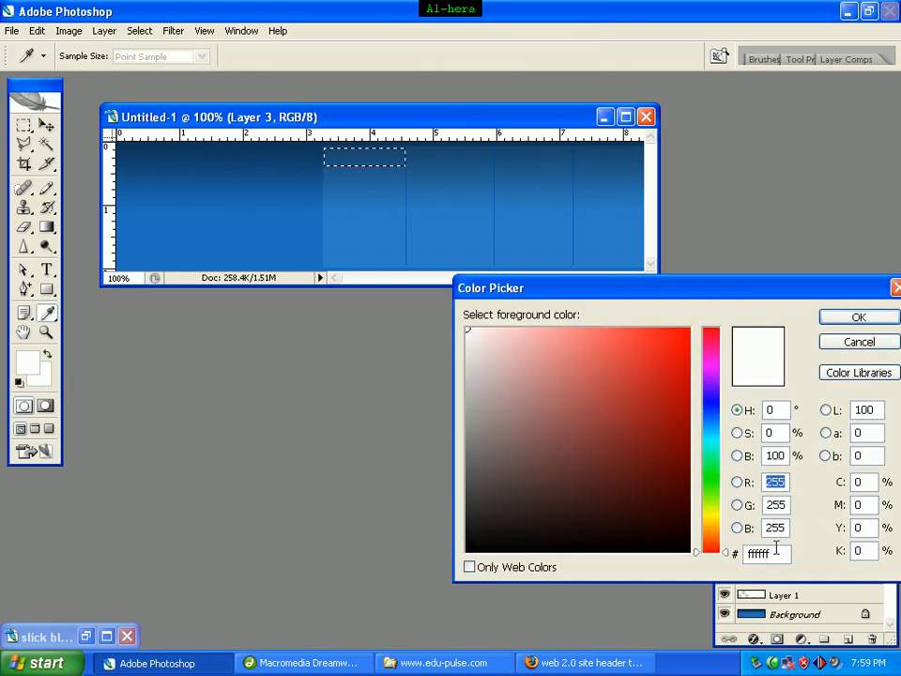
{"action": "left_click_drag", "start_coordinate": [775, 553], "coordinate": [748, 554]}
{"action": "type", "text": "60"}
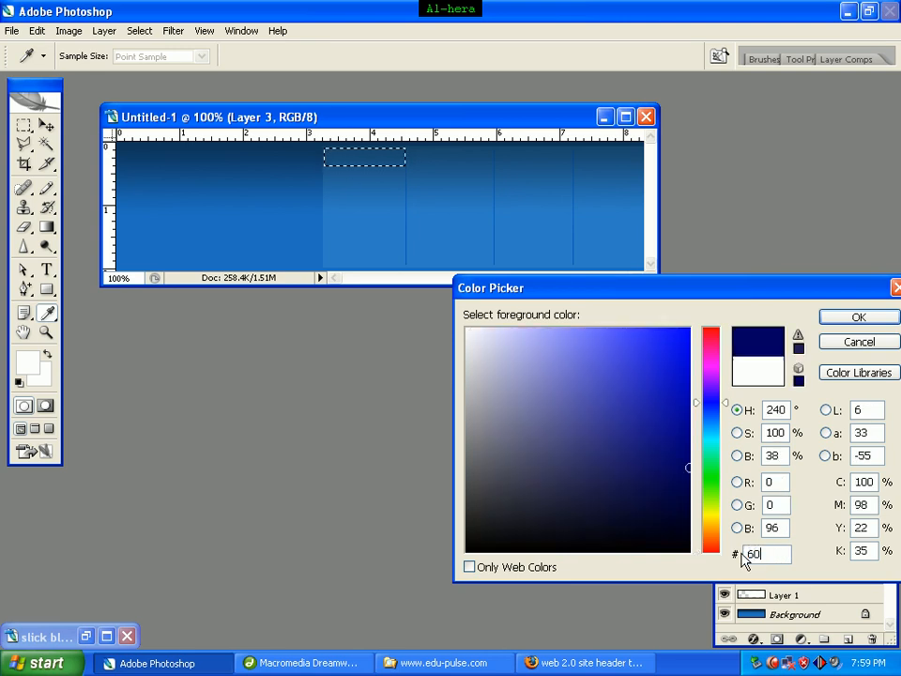
{"action": "type", "text": "c1"}
{"action": "type", "text": "00"}
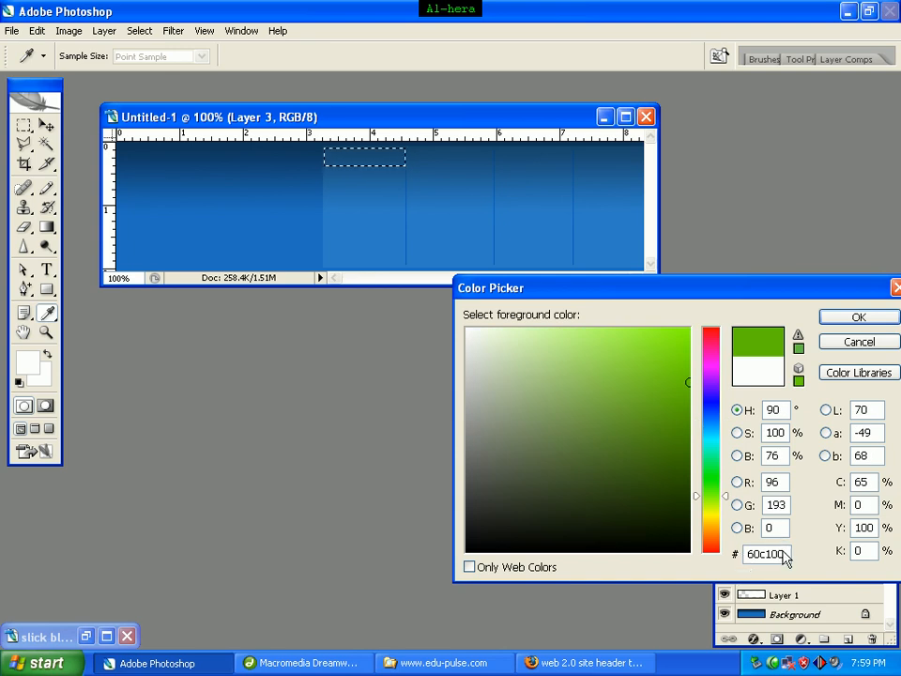
{"action": "left_click", "coordinate": [844, 319]}
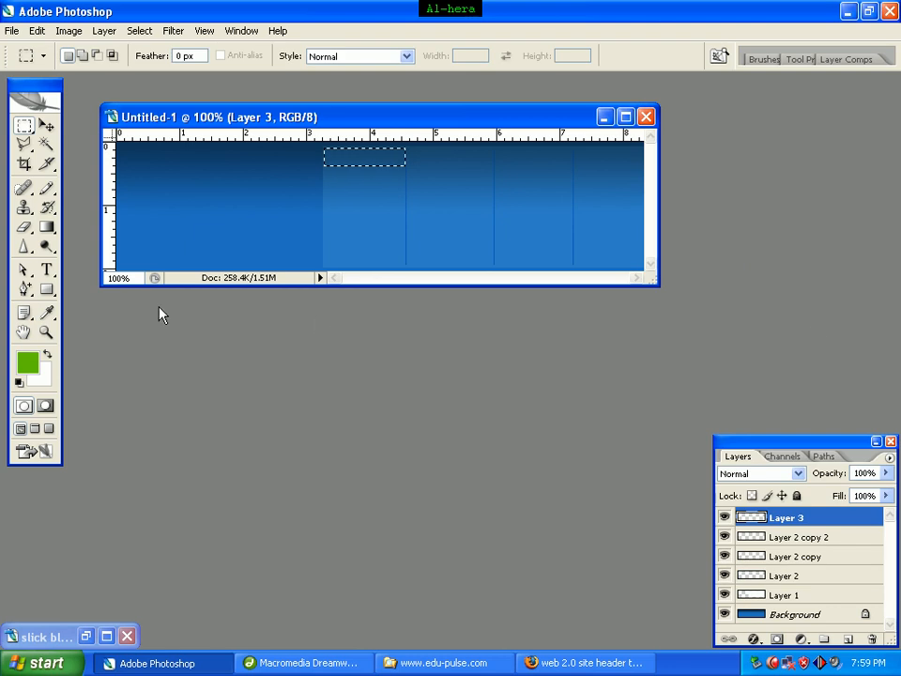
Fill the selection atop the panel's first column with the green foreground color using the Paint Bucket, and deselect
{"action": "left_click", "coordinate": [47, 237]}
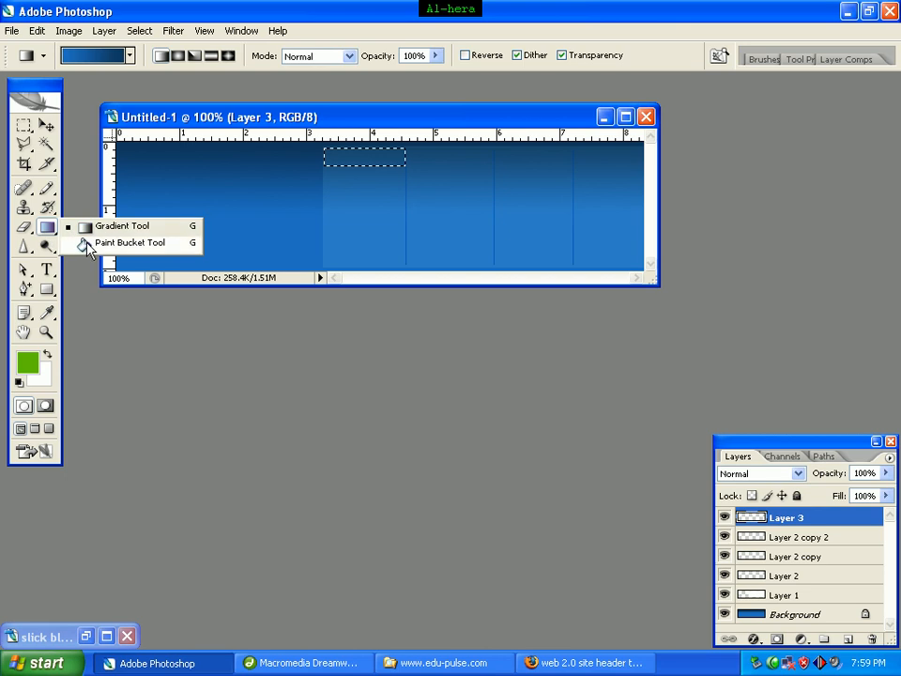
{"action": "left_click", "coordinate": [85, 243]}
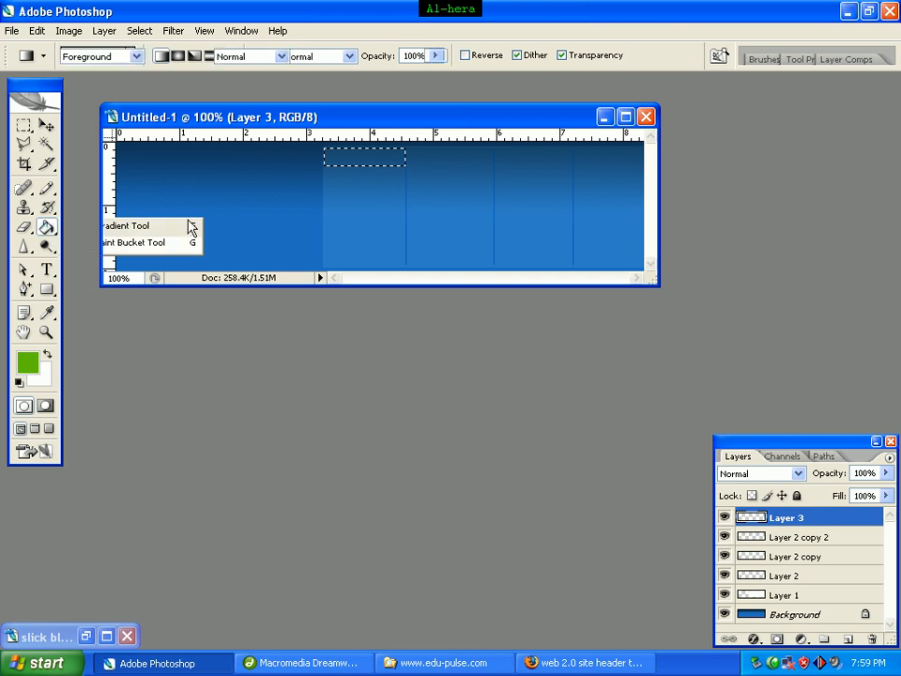
{"action": "left_click", "coordinate": [364, 153]}
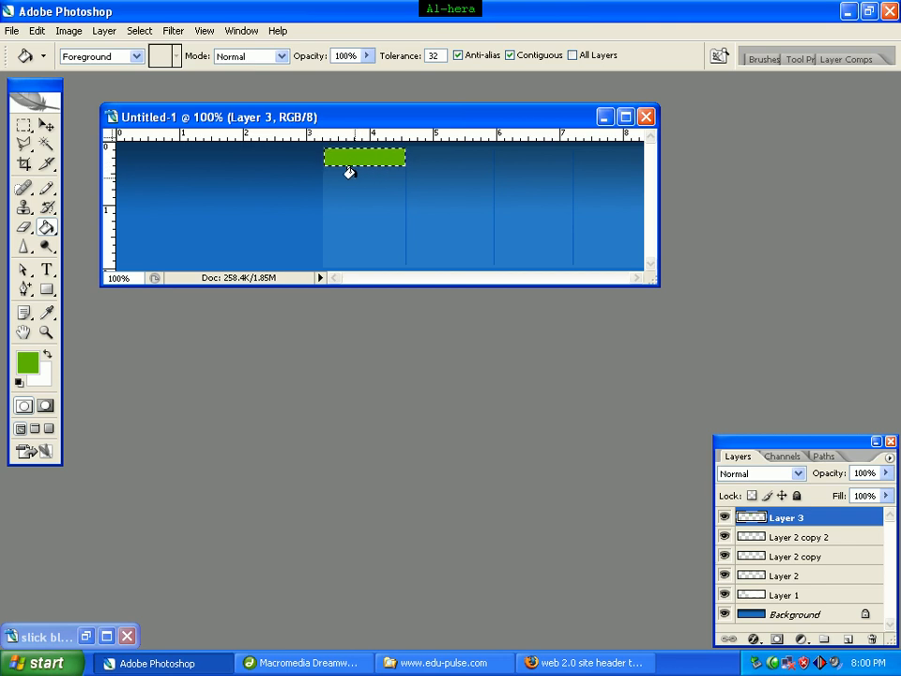
{"action": "key", "text": "ctrl+d"}
Add a layer and draw a rectangular marquee across the top of the second column, about 4.6 to 6.0 on the ruler
{"action": "left_click", "coordinate": [846, 640]}
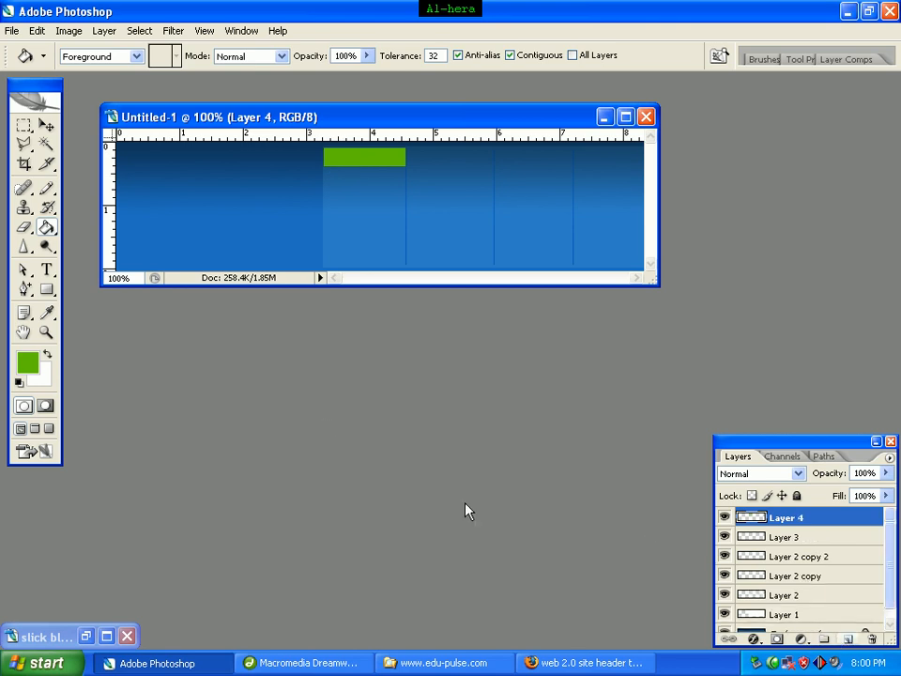
{"action": "left_click", "coordinate": [23, 125]}
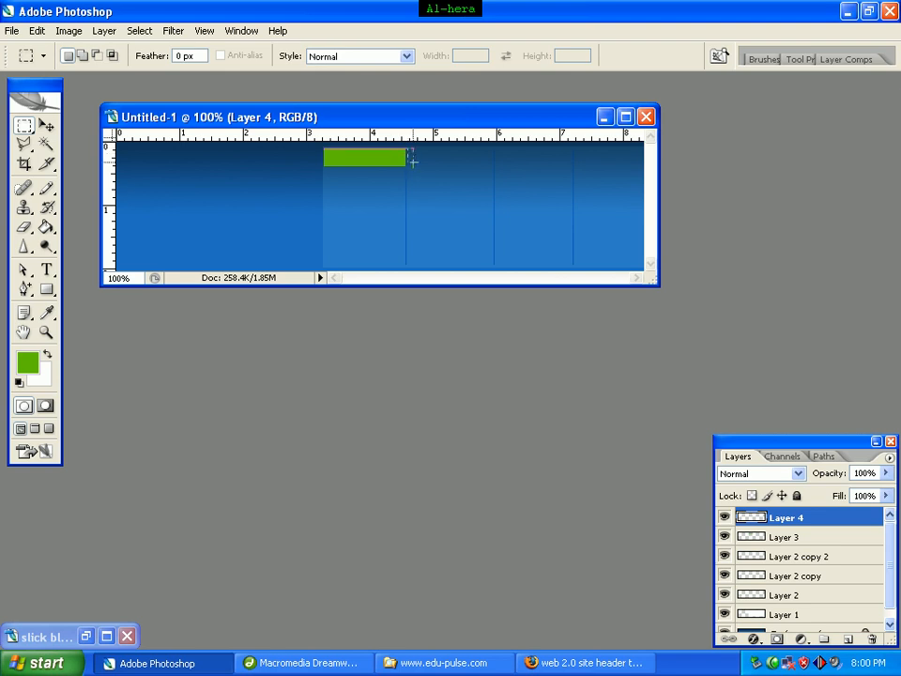
{"action": "left_click_drag", "start_coordinate": [474, 169], "coordinate": [495, 167]}
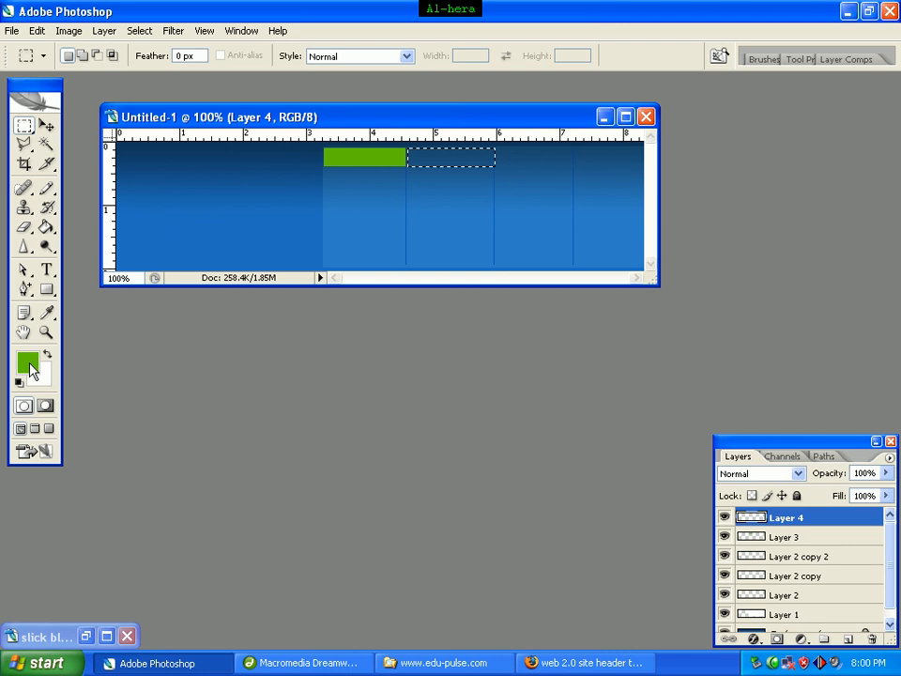
Set the foreground color to red, #f80000
{"action": "left_click", "coordinate": [29, 361]}
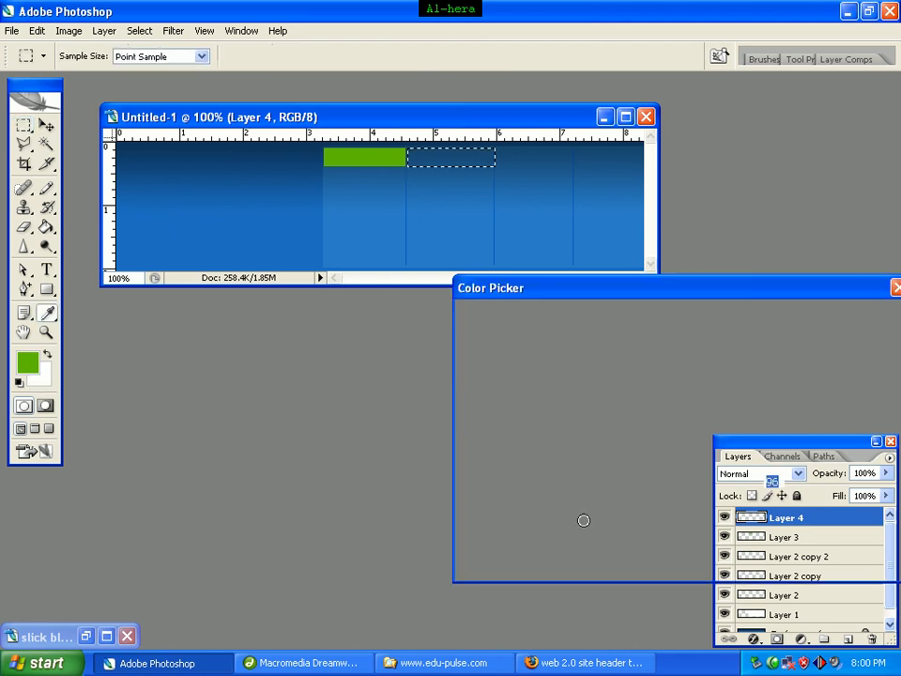
{"action": "left_click_drag", "start_coordinate": [786, 553], "coordinate": [629, 551]}
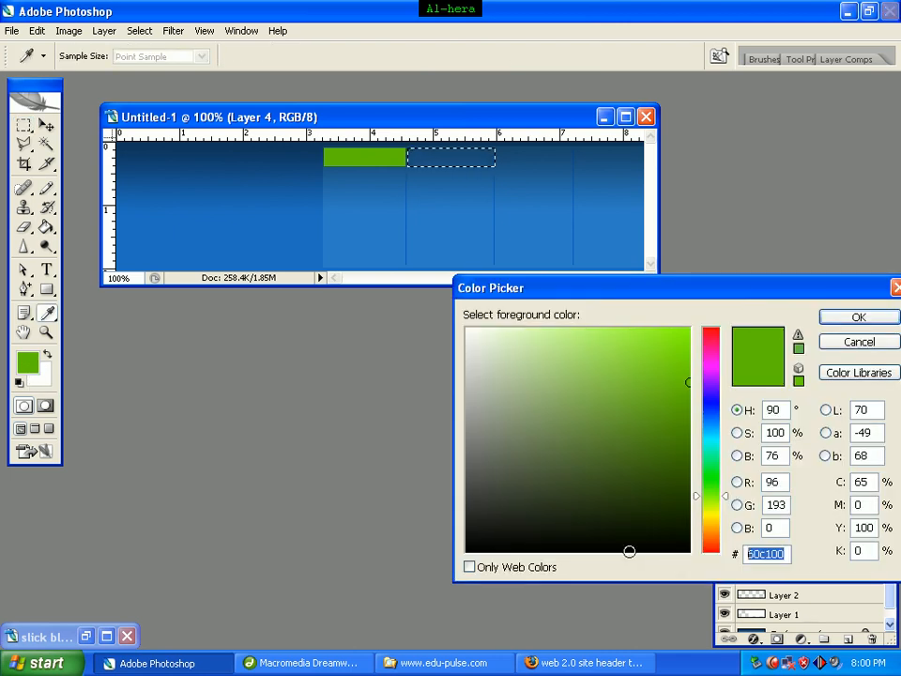
{"action": "type", "text": "f8"}
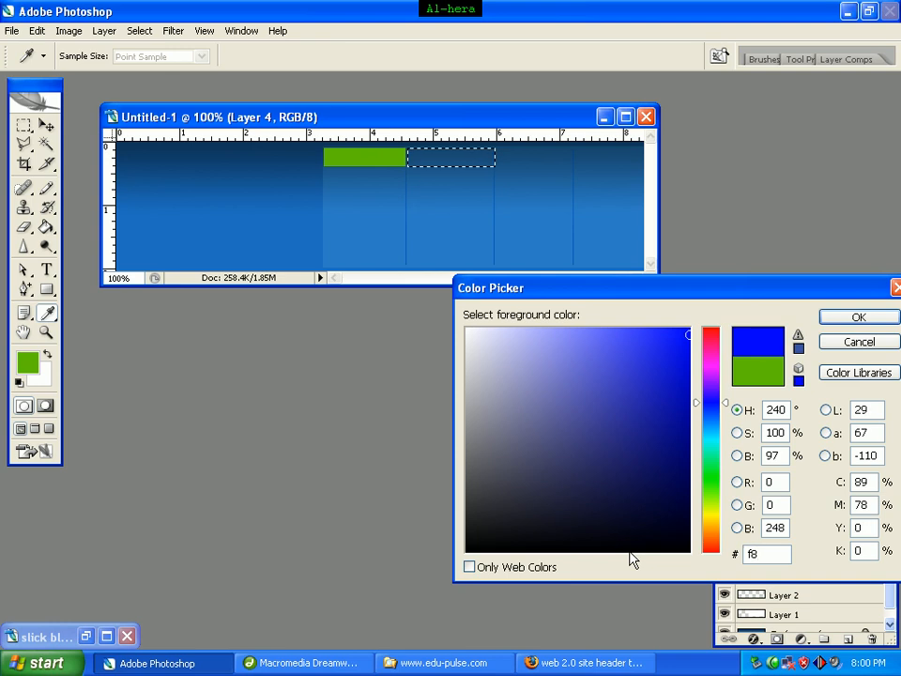
{"action": "type", "text": "0000"}
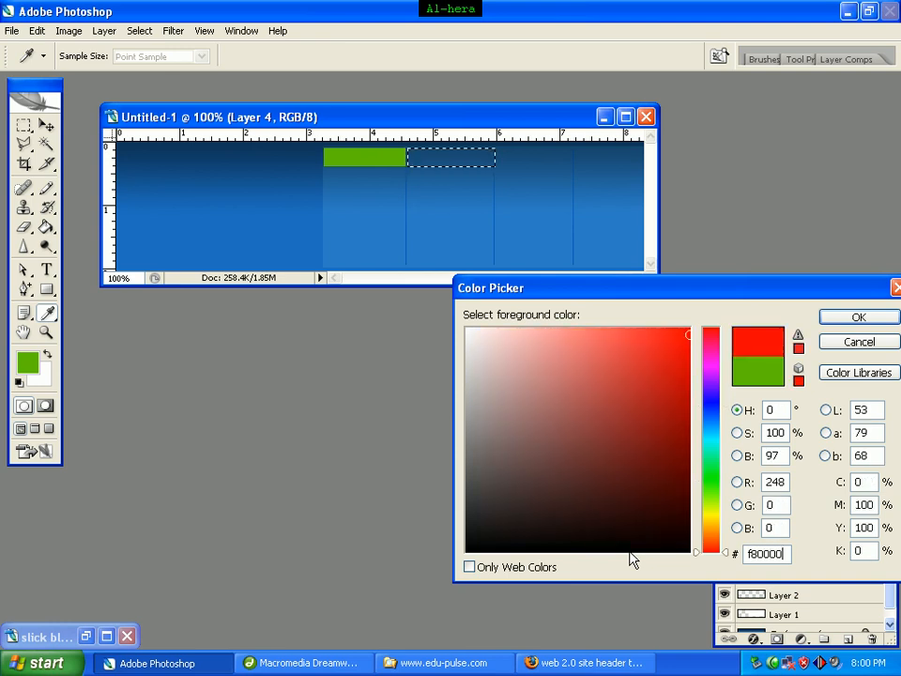
{"action": "left_click", "coordinate": [857, 318]}
{"action": "key", "text": "m"}
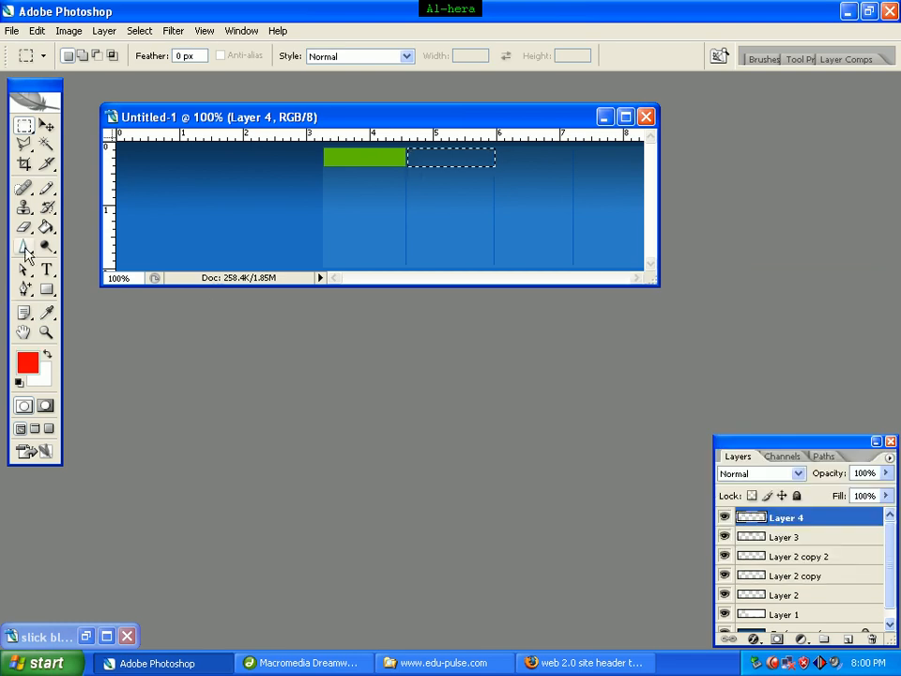
Fill the selection atop the second column with the red foreground color using the Paint Bucket, and deselect
{"action": "left_click", "coordinate": [45, 227]}
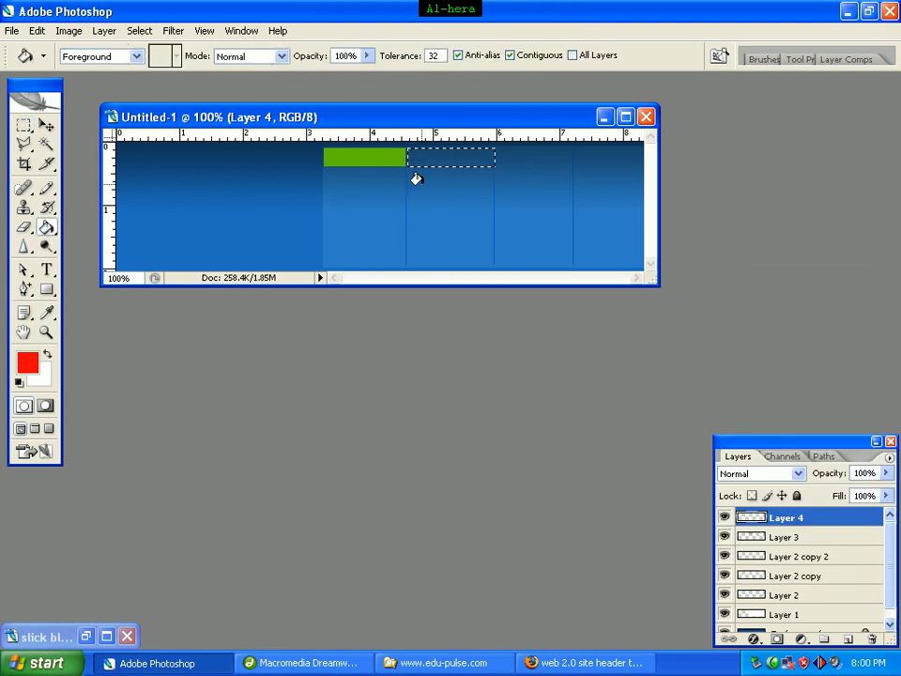
{"action": "left_click", "coordinate": [445, 161]}
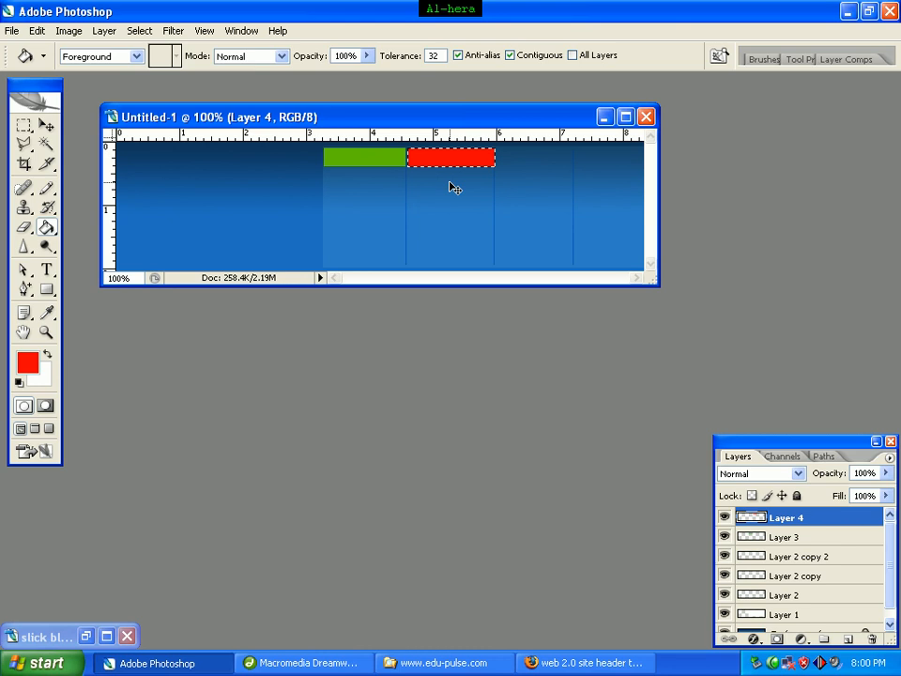
{"action": "key", "text": "ctrl+d"}
Draw a rectangular marquee across the top of the third column, about 6.0 to 7.2 on the ruler, and add a layer
{"action": "left_click", "coordinate": [23, 126]}
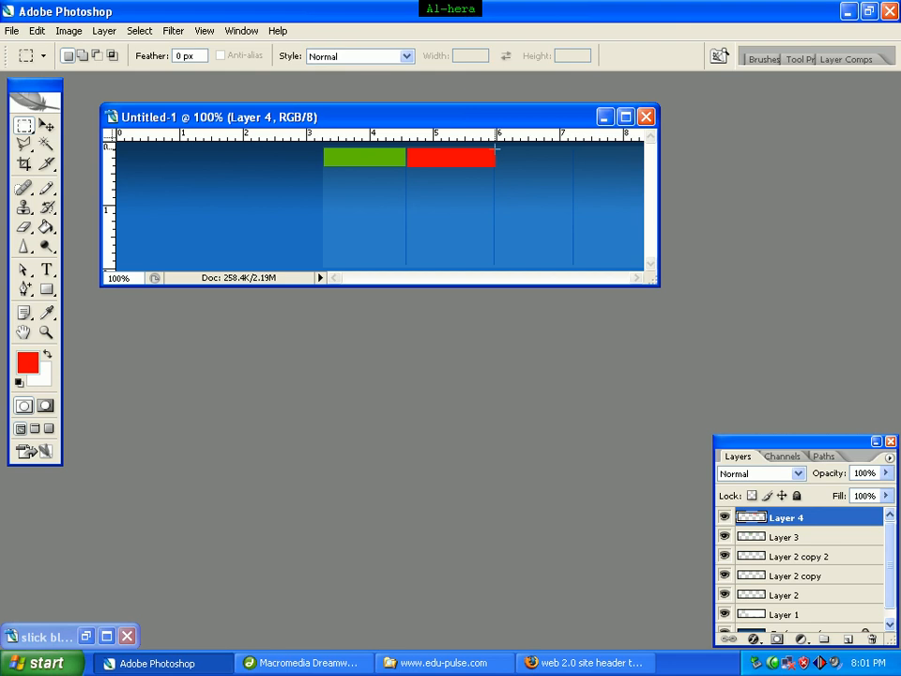
{"action": "left_click_drag", "start_coordinate": [494, 148], "coordinate": [573, 166]}
{"action": "left_click", "coordinate": [848, 638]}
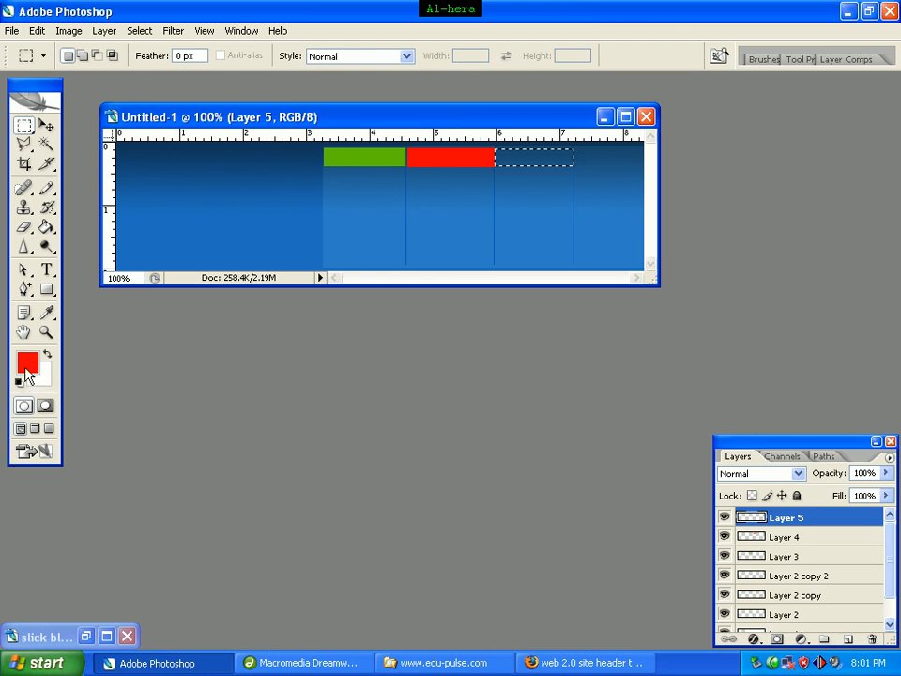
Set the foreground color to orange, #feb70a
{"action": "left_click", "coordinate": [26, 362]}
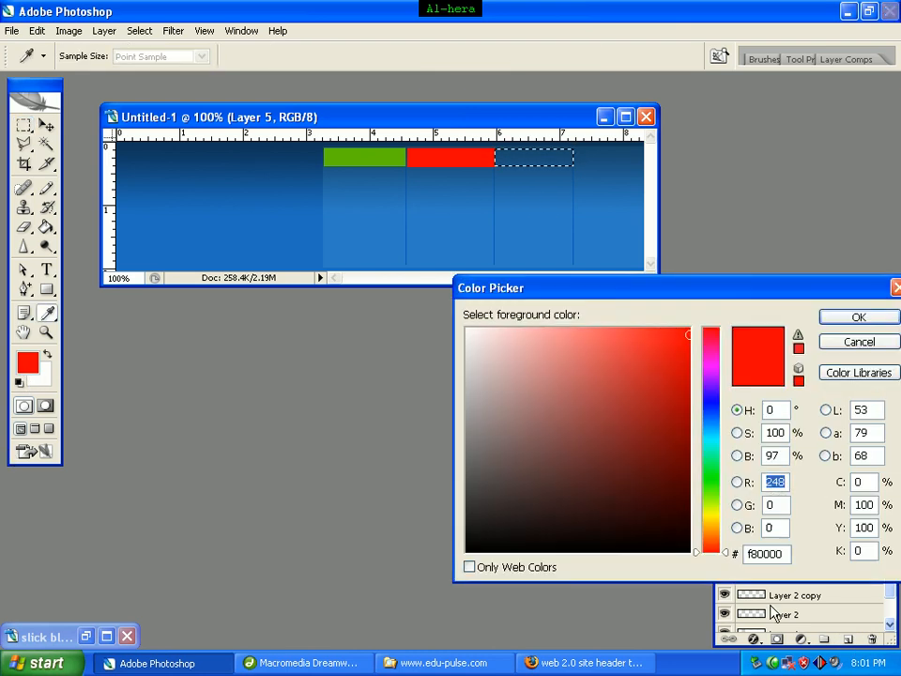
{"action": "double_click", "coordinate": [772, 555]}
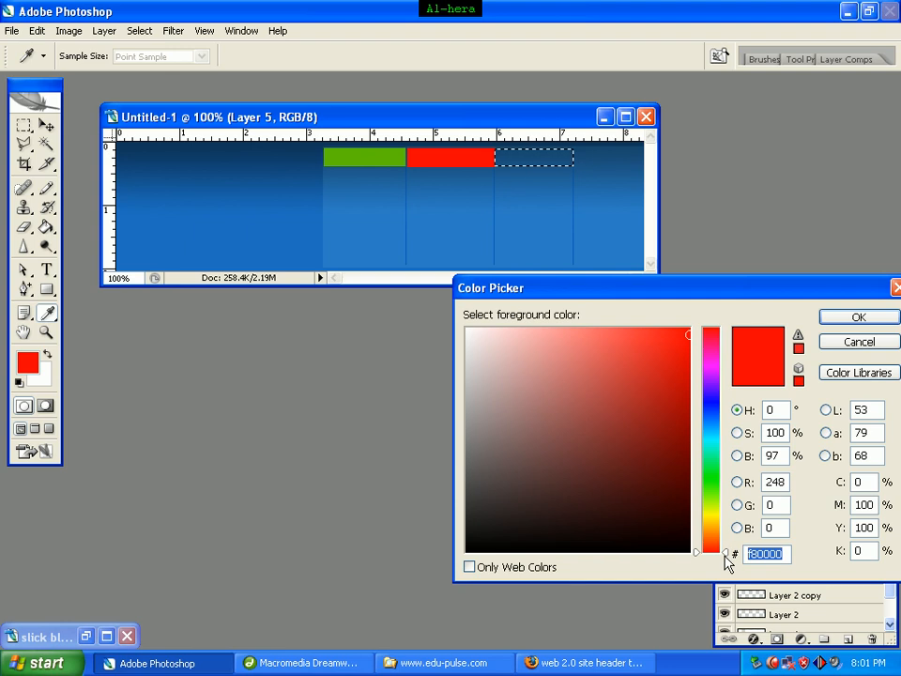
{"action": "type", "text": "f"}
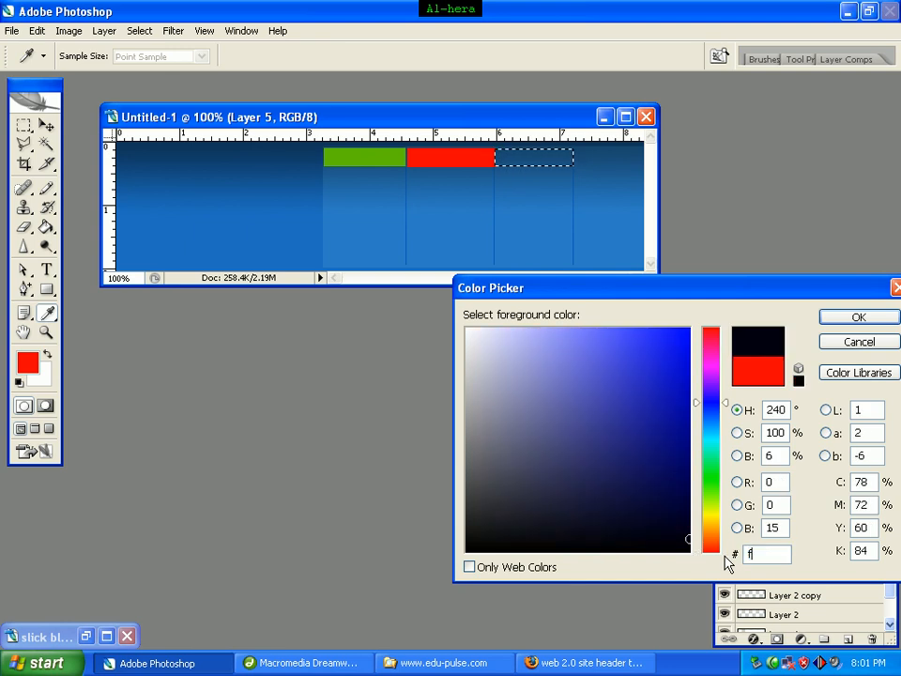
{"action": "type", "text": "eb"}
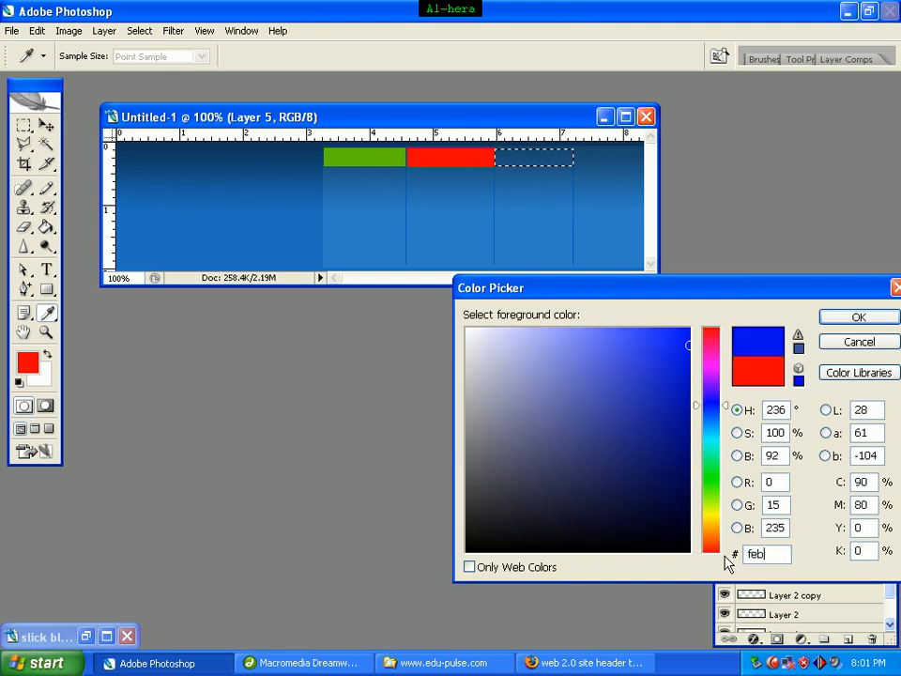
{"action": "type", "text": "70a"}
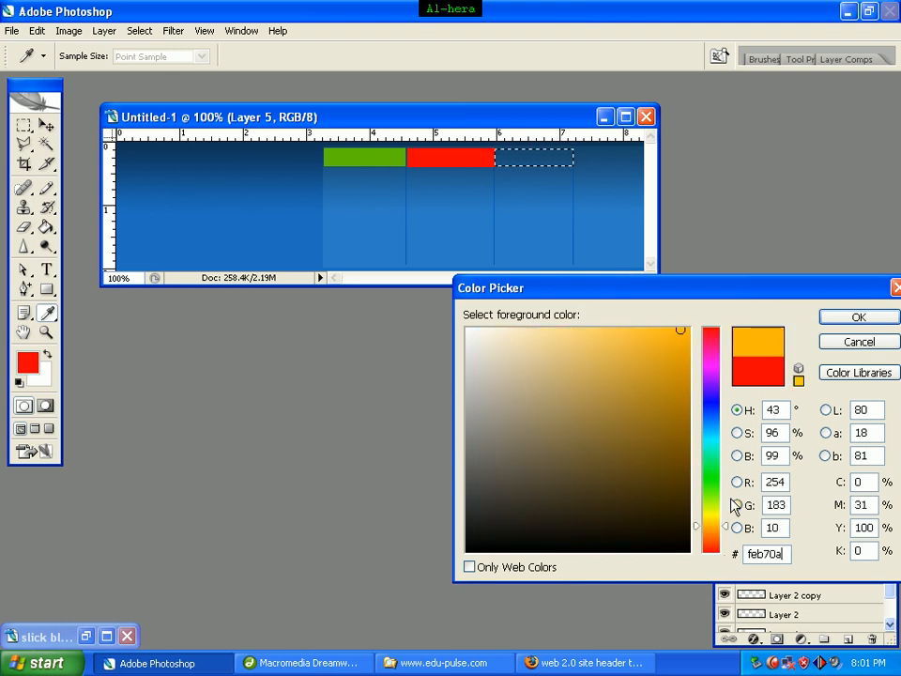
{"action": "left_click", "coordinate": [875, 320]}
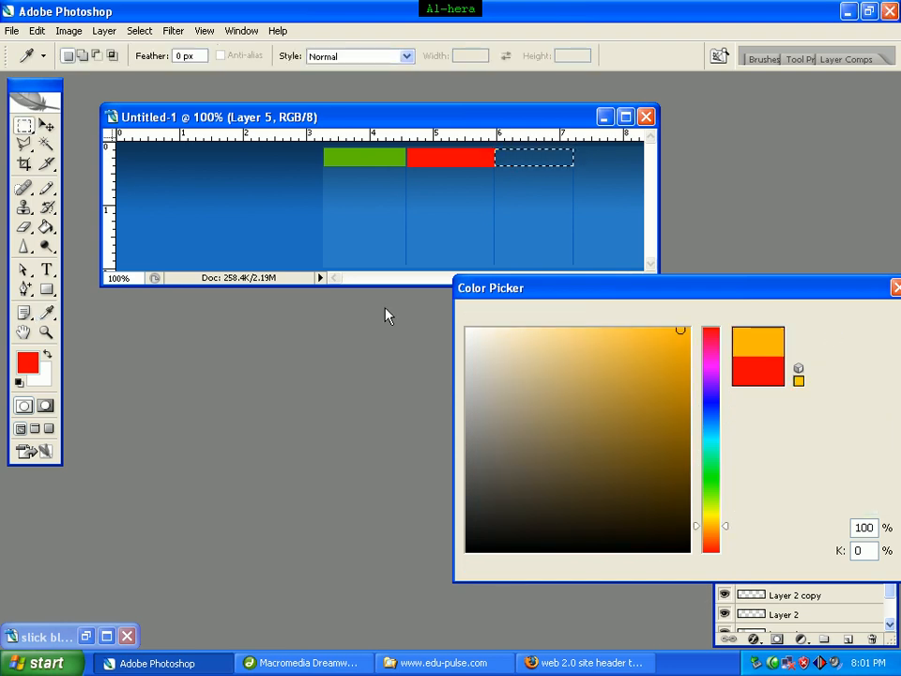
Fill the selection atop the third column with the orange foreground color using the Paint Bucket, and deselect
{"action": "left_click", "coordinate": [45, 226]}
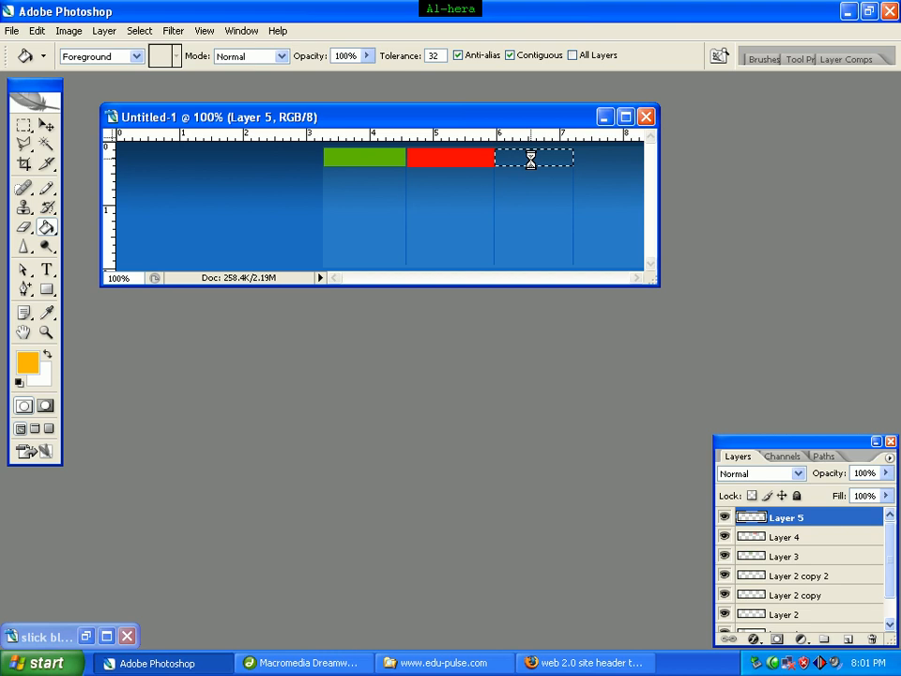
{"action": "left_click", "coordinate": [523, 161]}
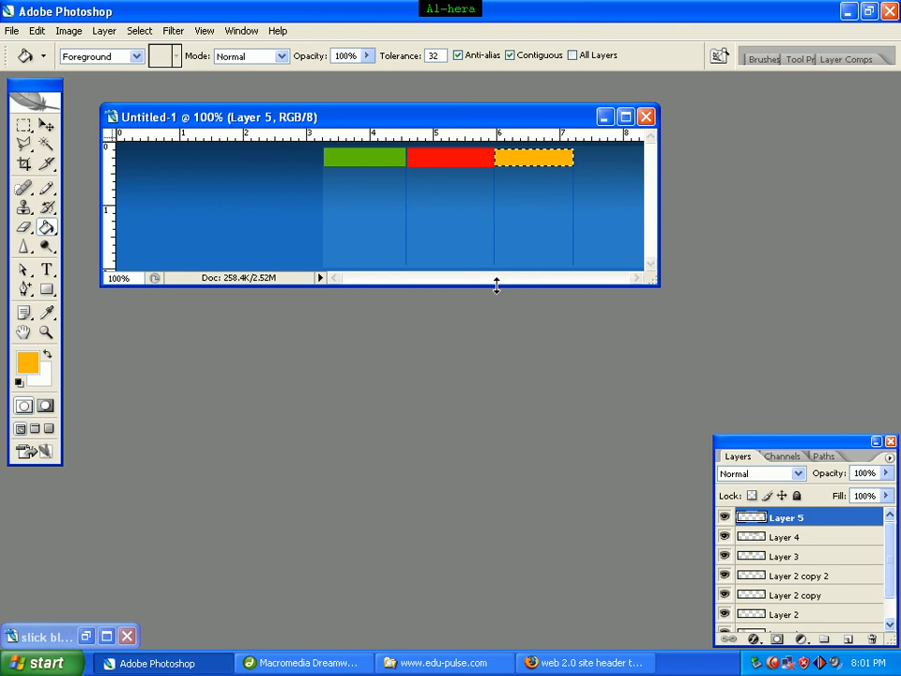
{"action": "key", "text": "ctrl+d"}
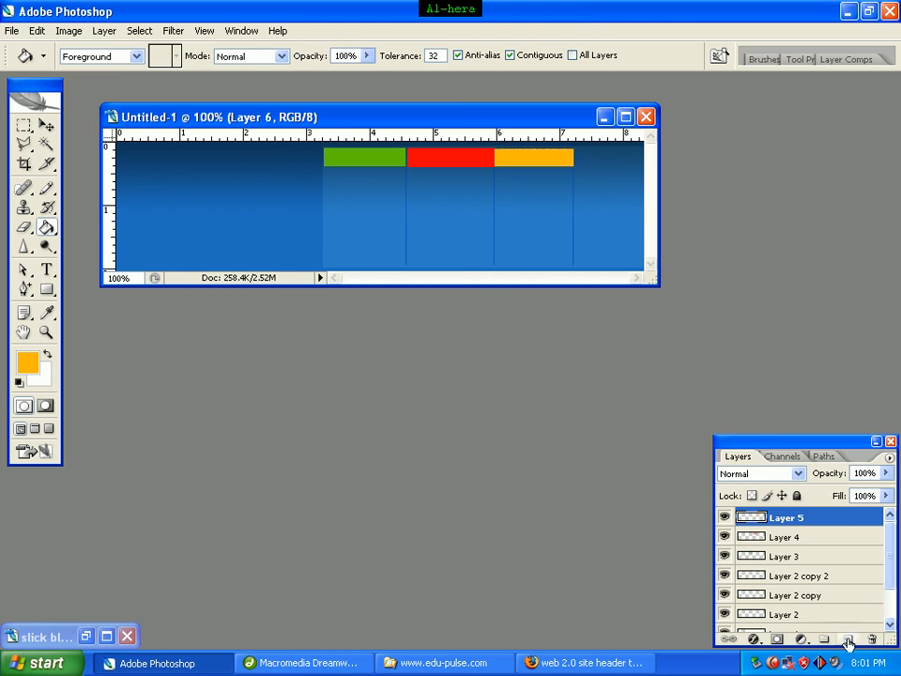
Add a layer and draw a rectangular marquee across the top of the last column, from about 7.2 to the canvas's right edge
{"action": "left_click", "coordinate": [847, 644]}
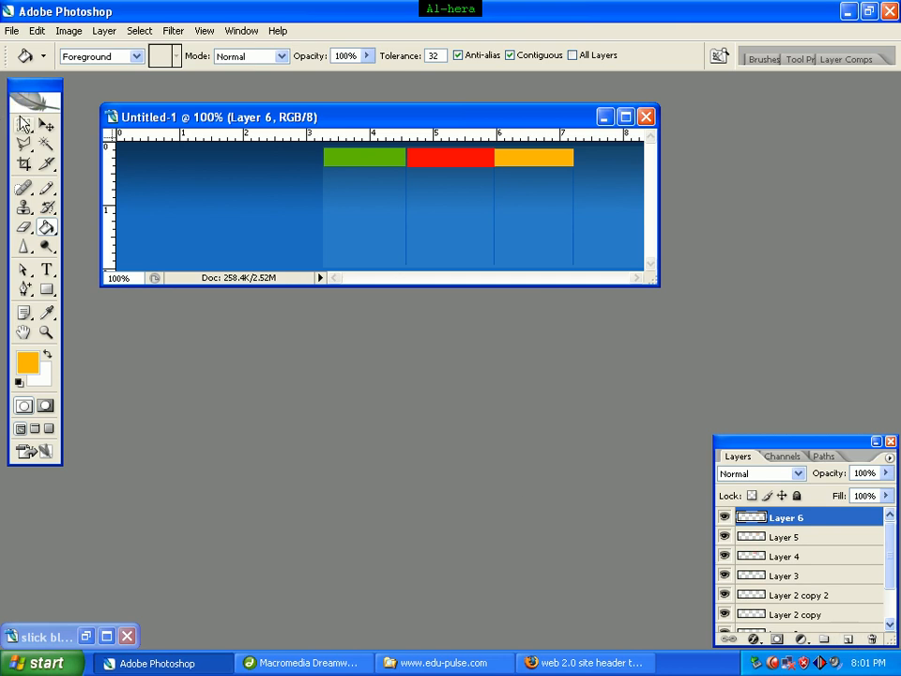
{"action": "left_click", "coordinate": [25, 126]}
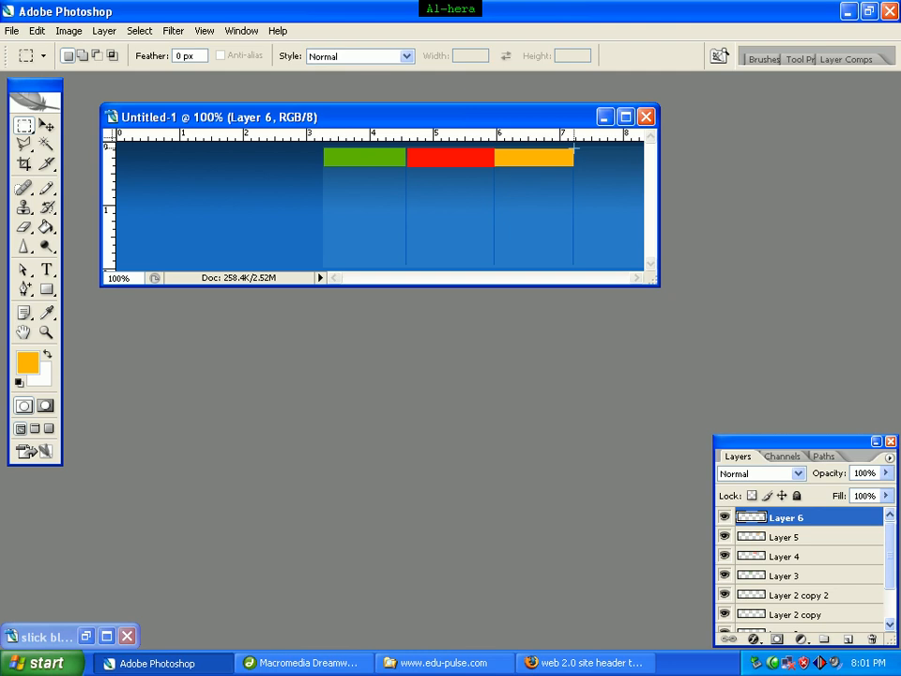
{"action": "left_click_drag", "start_coordinate": [575, 150], "coordinate": [636, 185]}
Set the foreground color to magenta, #d200ff
{"action": "left_click", "coordinate": [28, 361]}
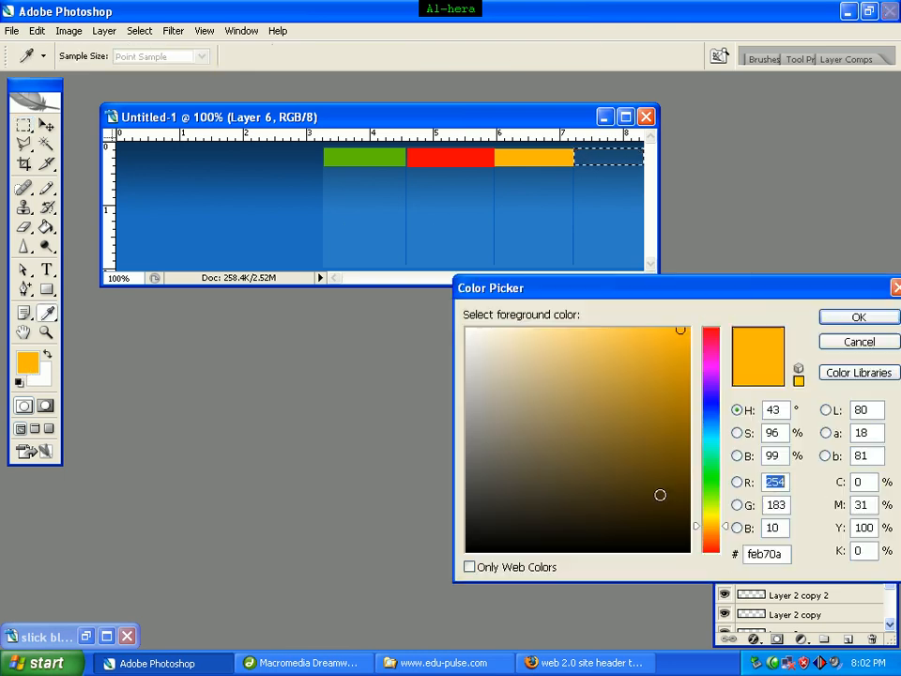
{"action": "left_click_drag", "start_coordinate": [780, 552], "coordinate": [694, 565]}
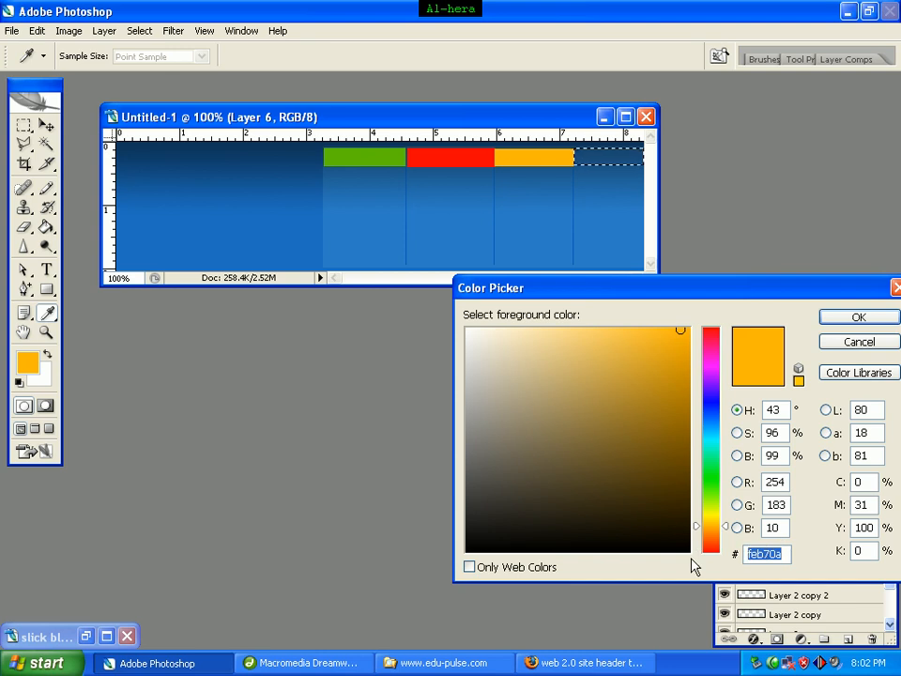
{"action": "type", "text": "d2"}
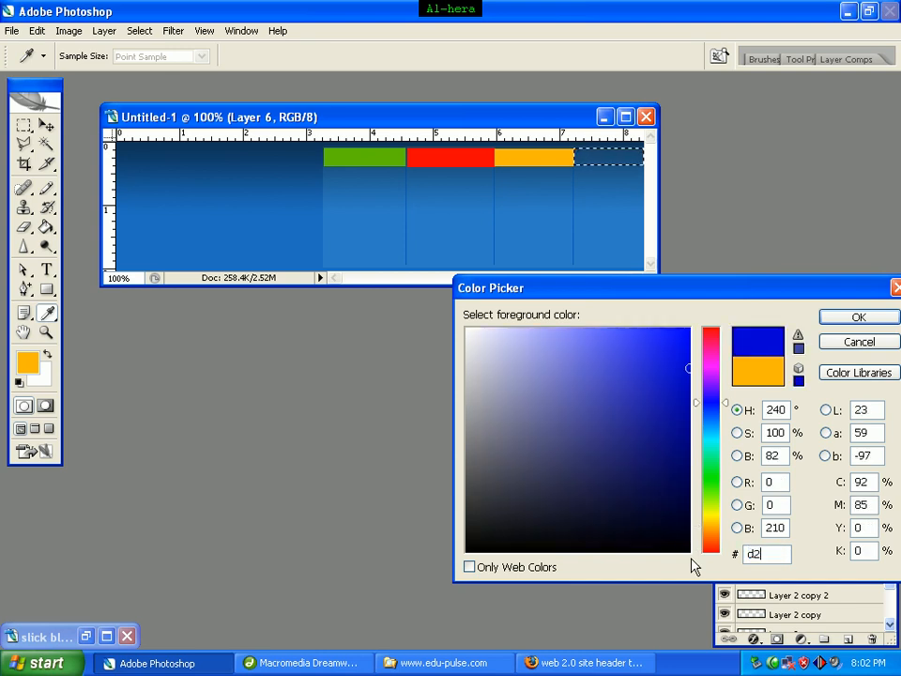
{"action": "type", "text": "00ff"}
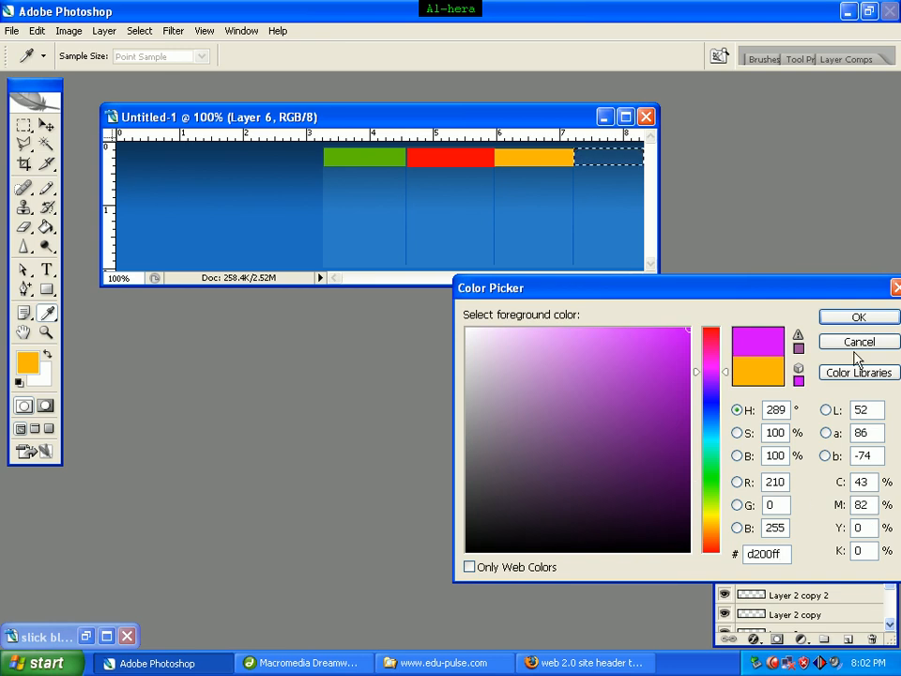
{"action": "left_click", "coordinate": [856, 319]}
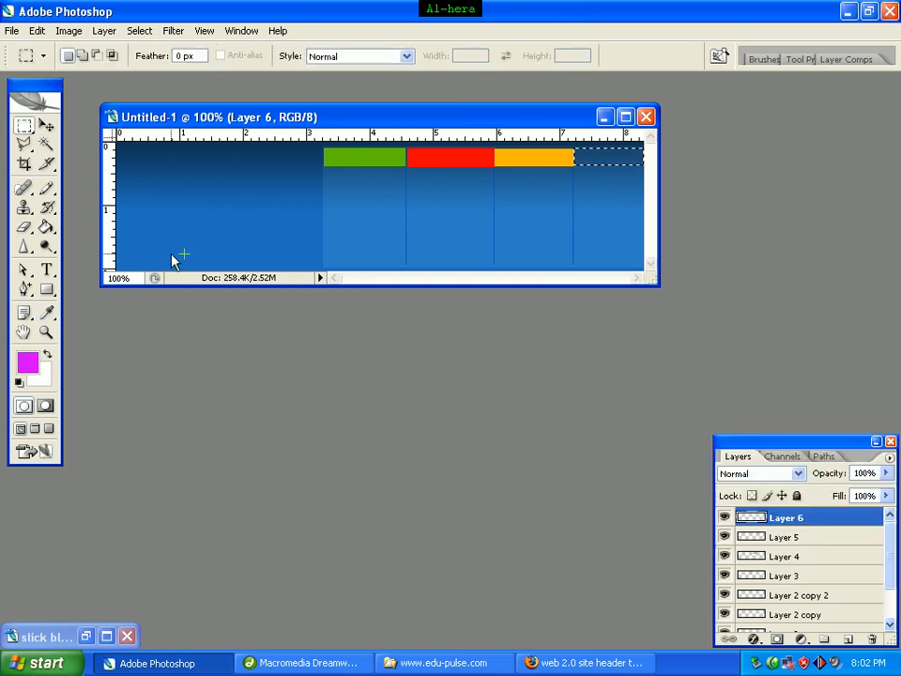
Fill the selection atop the last column with the magenta foreground color, deselect, and switch to the Move tool
{"action": "left_click", "coordinate": [47, 228]}
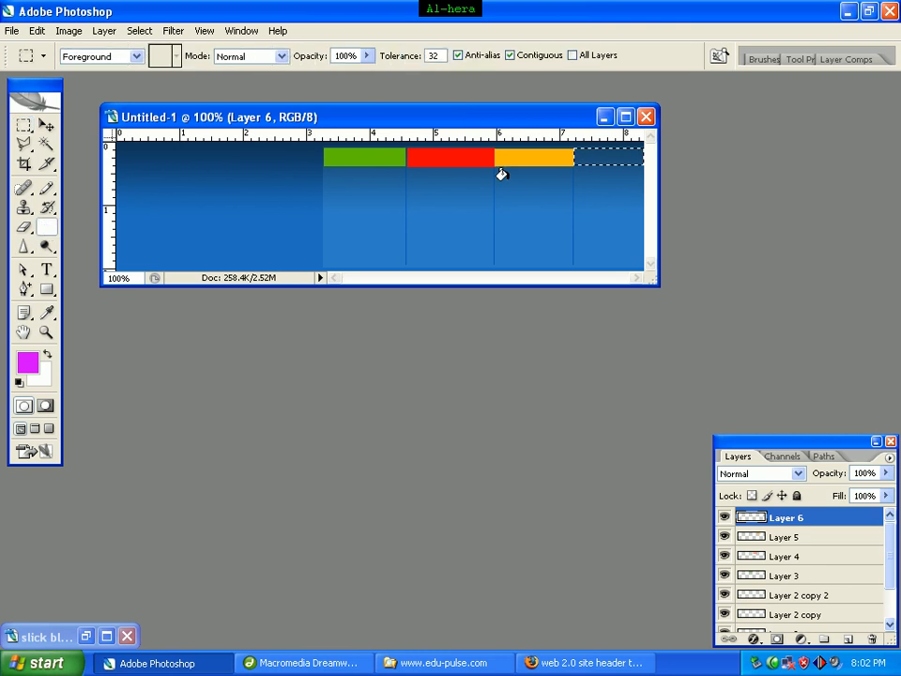
{"action": "left_click", "coordinate": [601, 159]}
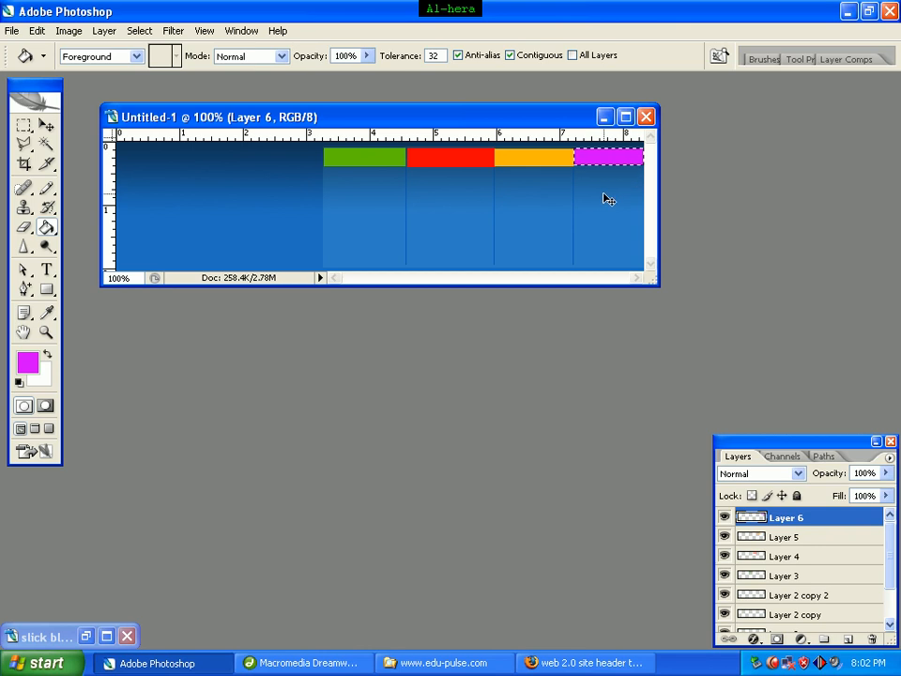
{"action": "key", "text": "ctrl+d"}
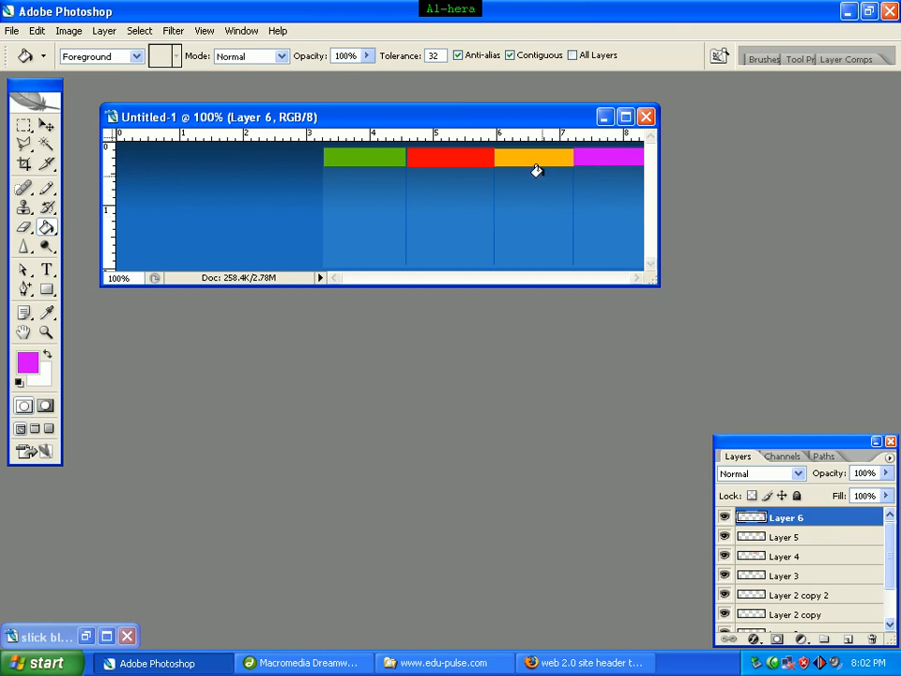
{"action": "left_click", "coordinate": [51, 127]}
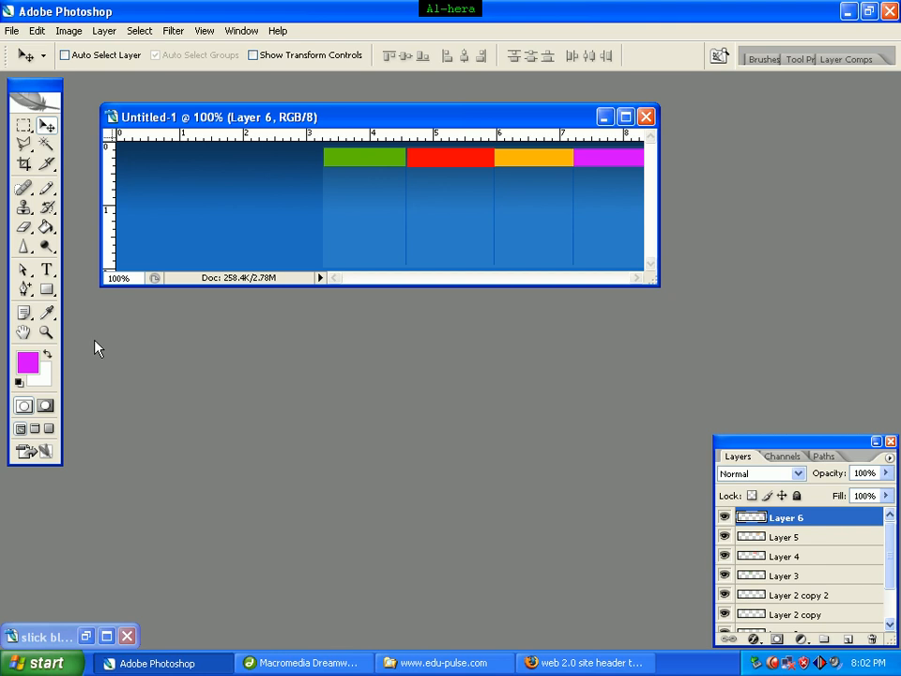
Maximize the document, add a layer, and draw a thin full-width rectangular marquee along the header's bottom edge
{"action": "left_click", "coordinate": [626, 118]}
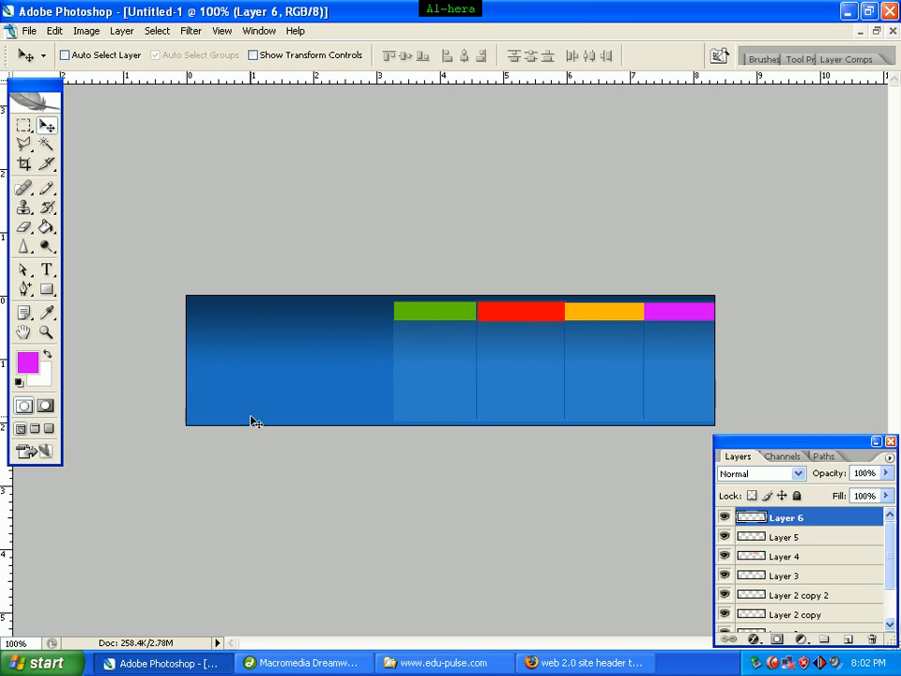
{"action": "left_click", "coordinate": [848, 639]}
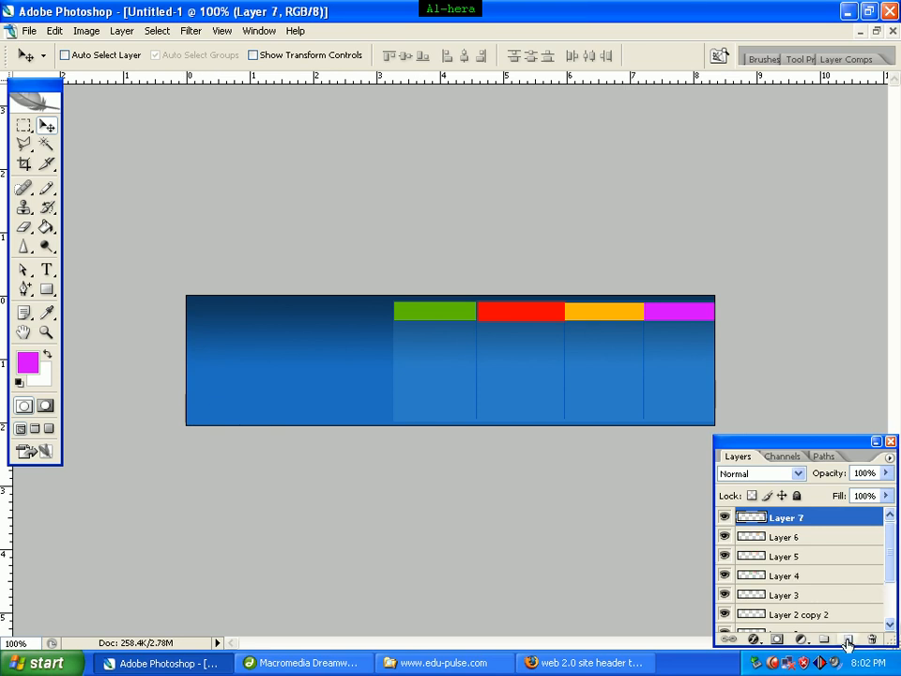
{"action": "left_click", "coordinate": [22, 128]}
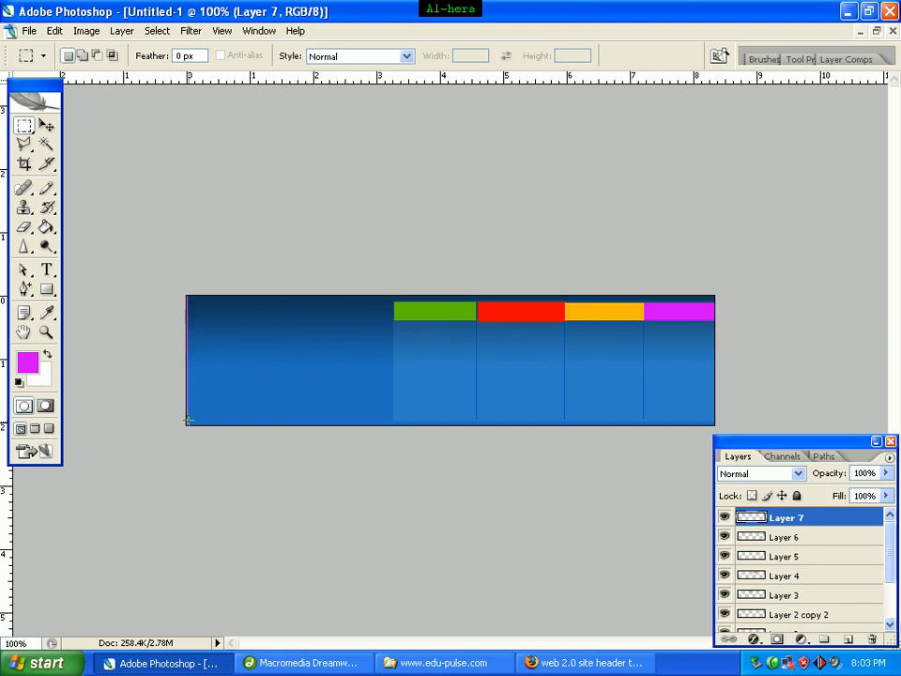
{"action": "left_click_drag", "start_coordinate": [188, 419], "coordinate": [201, 429]}
{"action": "left_click_drag", "start_coordinate": [319, 427], "coordinate": [623, 428]}
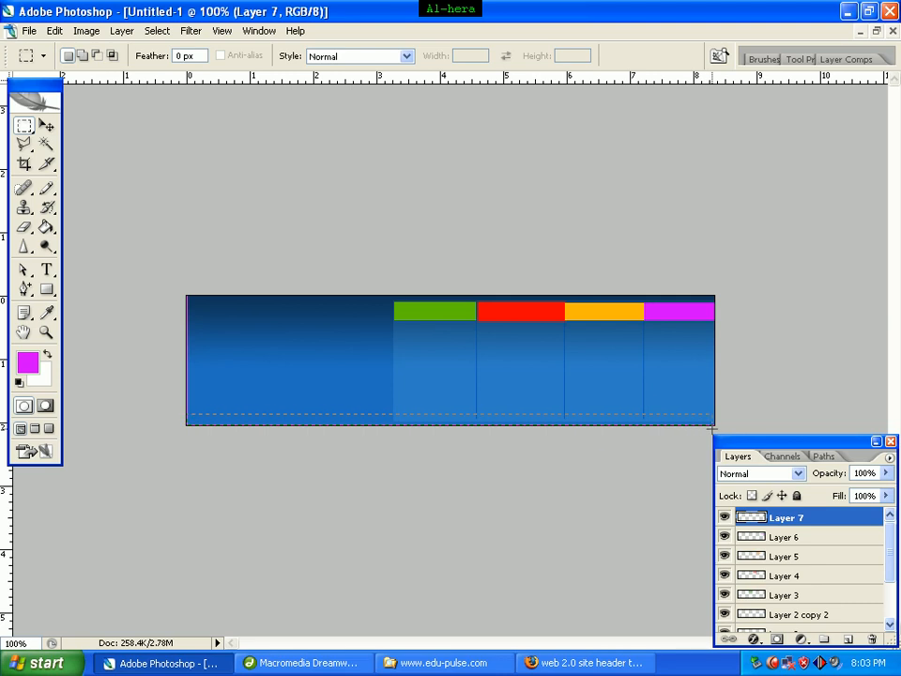
{"action": "left_click_drag", "start_coordinate": [711, 428], "coordinate": [714, 427]}
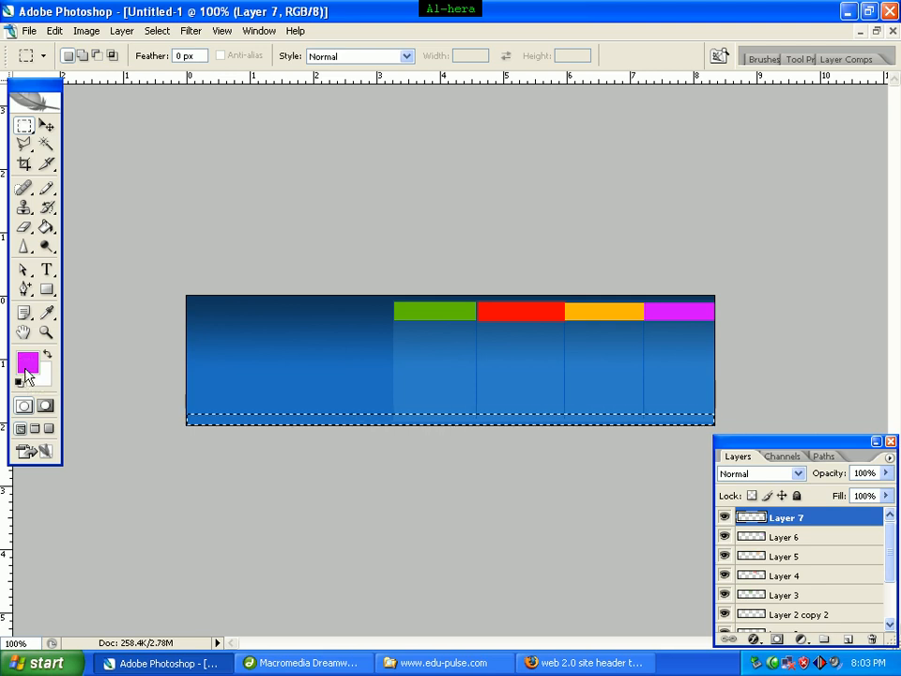
Set the foreground color to dark blue, #03346c
{"action": "left_click", "coordinate": [26, 366]}
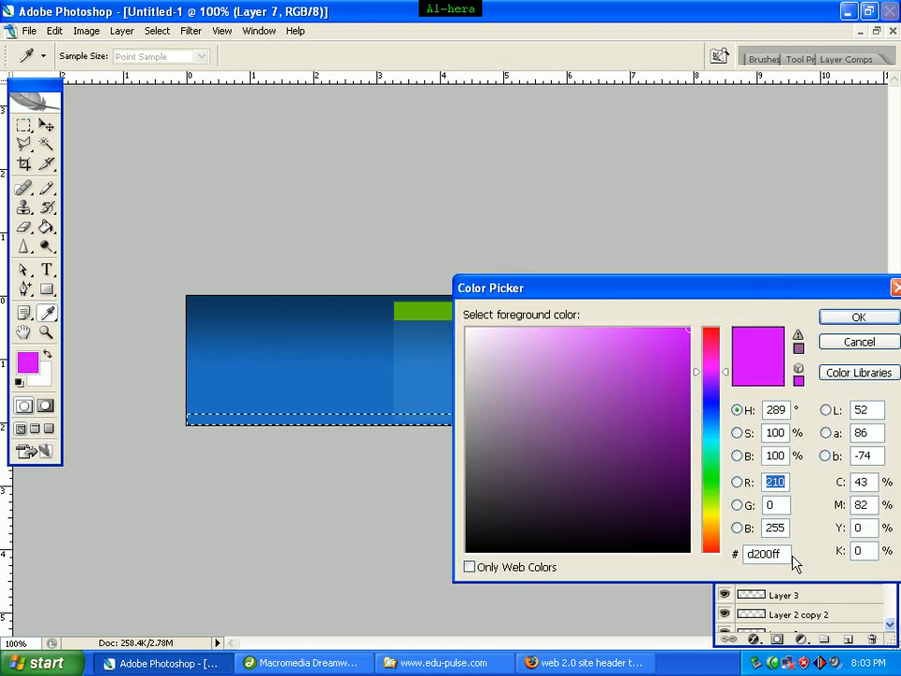
{"action": "double_click", "coordinate": [751, 554]}
{"action": "type", "text": "033"}
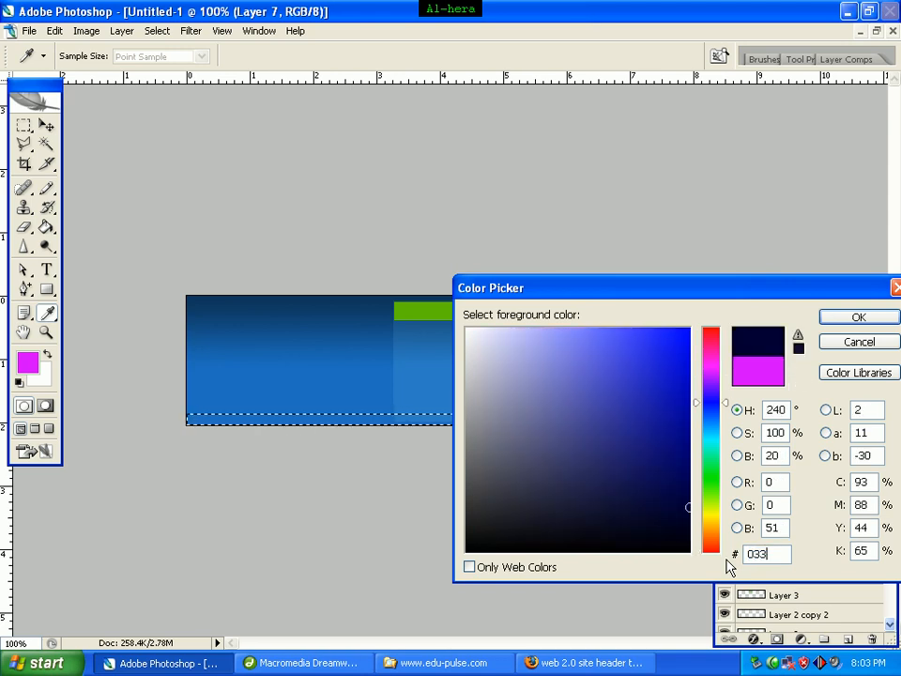
{"action": "type", "text": "46"}
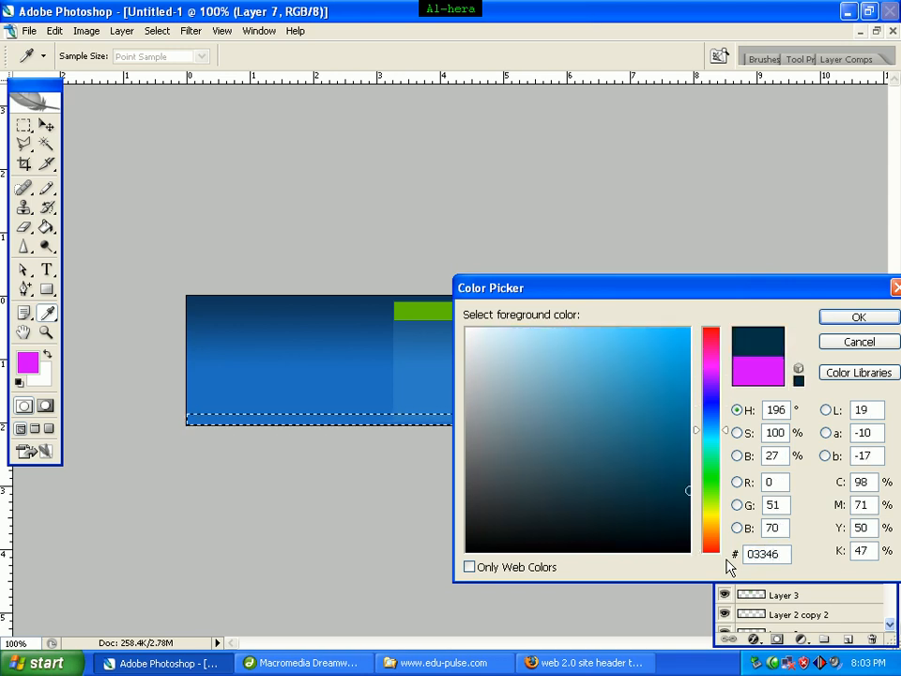
{"action": "type", "text": "c"}
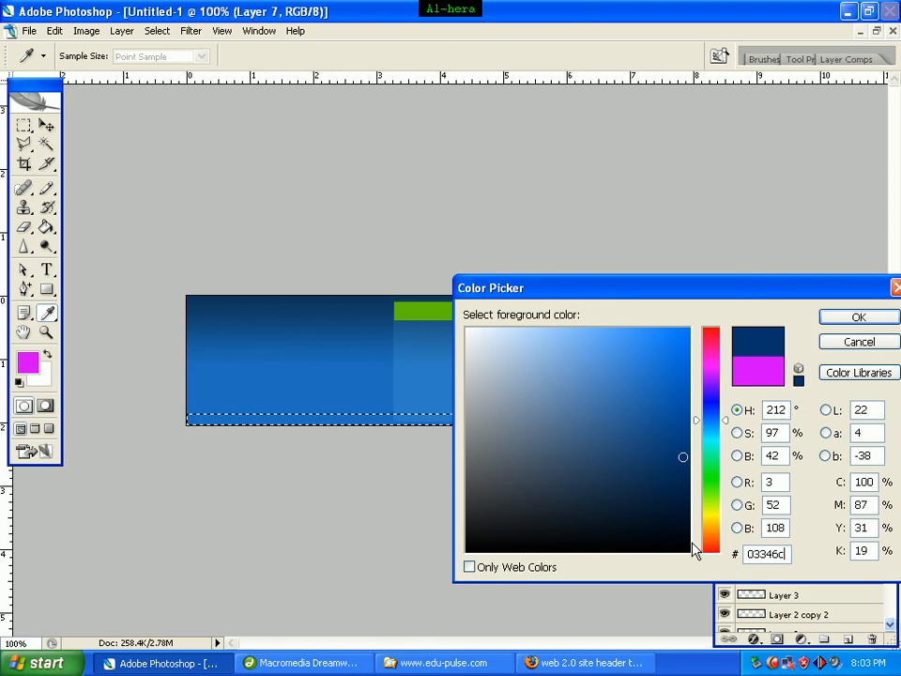
{"action": "left_click", "coordinate": [841, 323]}
Fill the selected bottom strip with the dark blue foreground color using the Paint Bucket, and deselect
{"action": "key", "text": "m"}
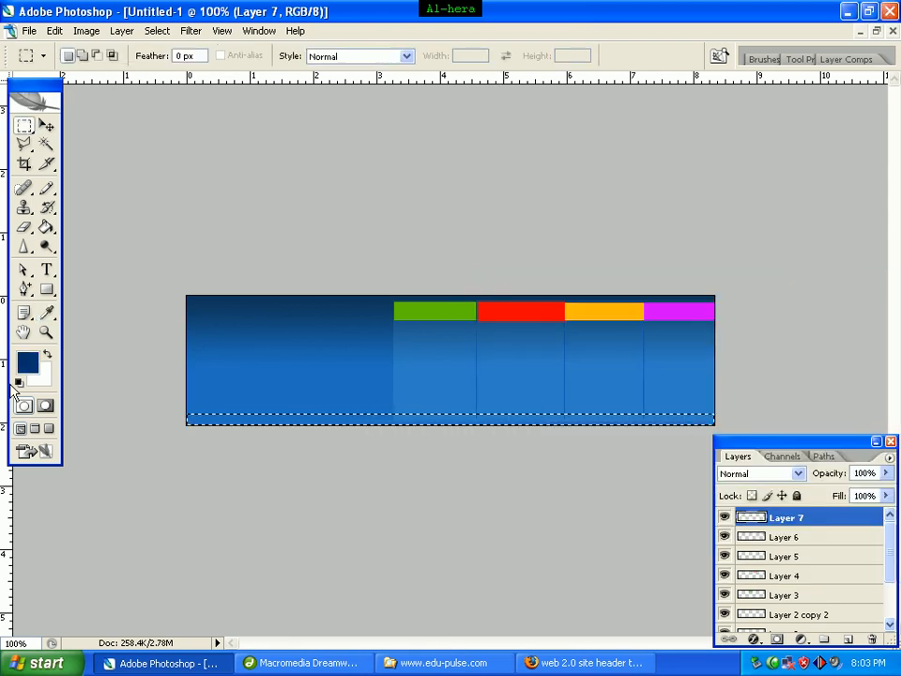
{"action": "left_click", "coordinate": [46, 227]}
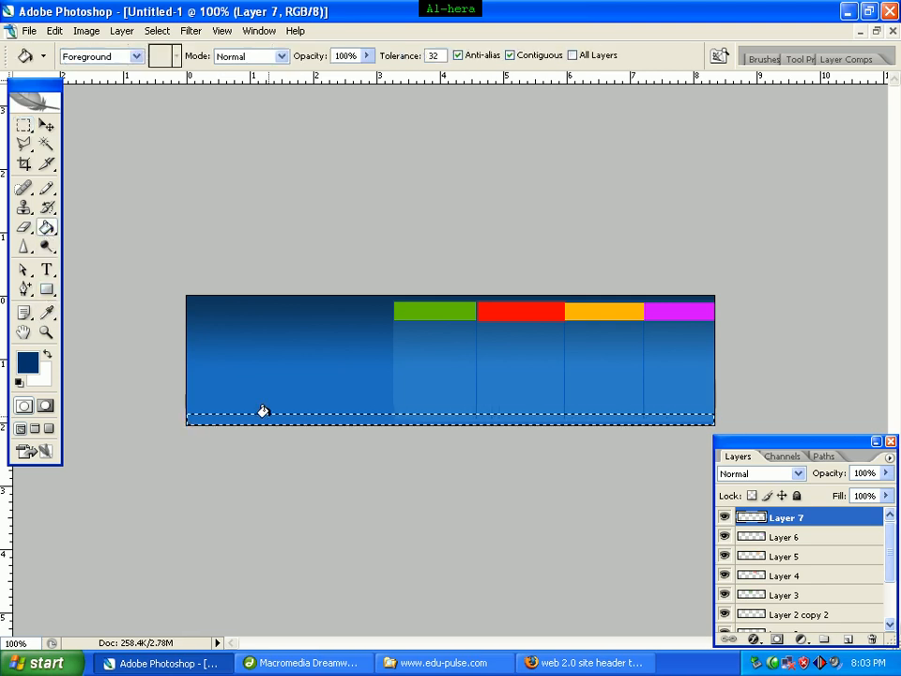
{"action": "left_click", "coordinate": [345, 422]}
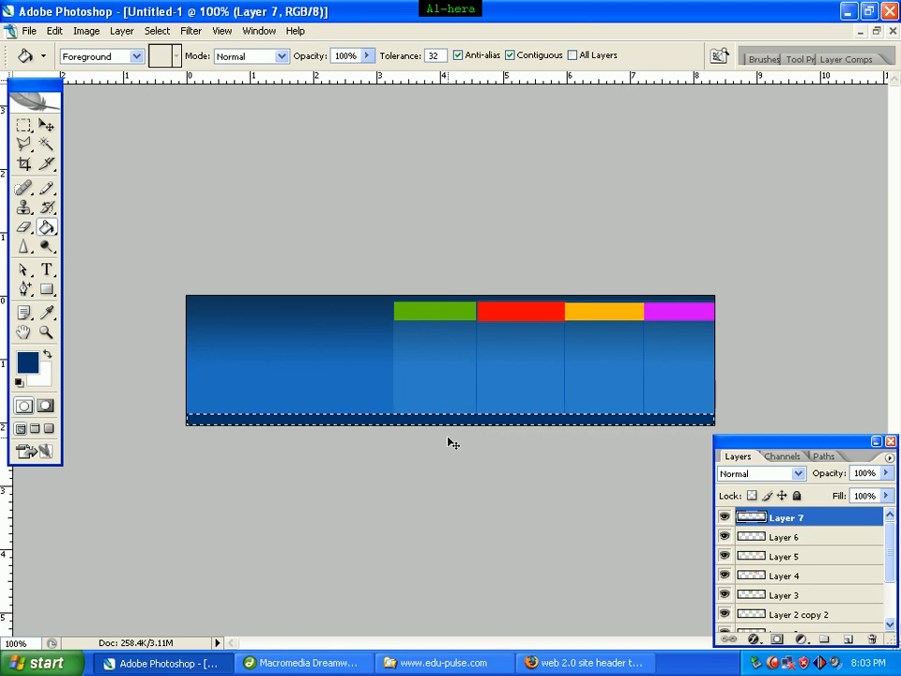
{"action": "key", "text": "ctrl+d"}
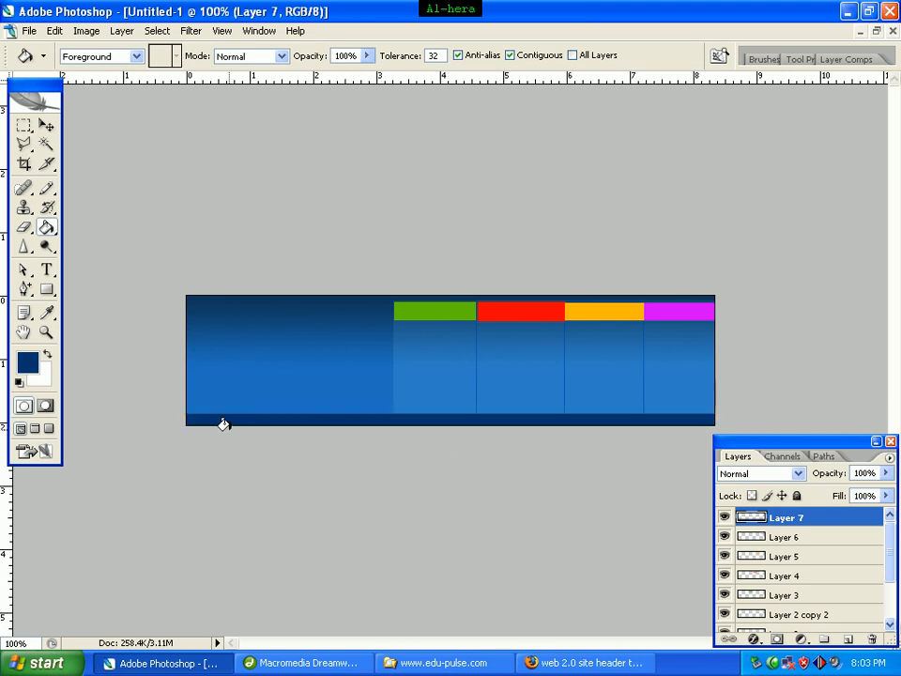
On a new layer, draw a 1 px full-width light blue (#7dbfff) Pencil line along the top edge of the dark bottom strip
{"action": "left_click", "coordinate": [848, 639]}
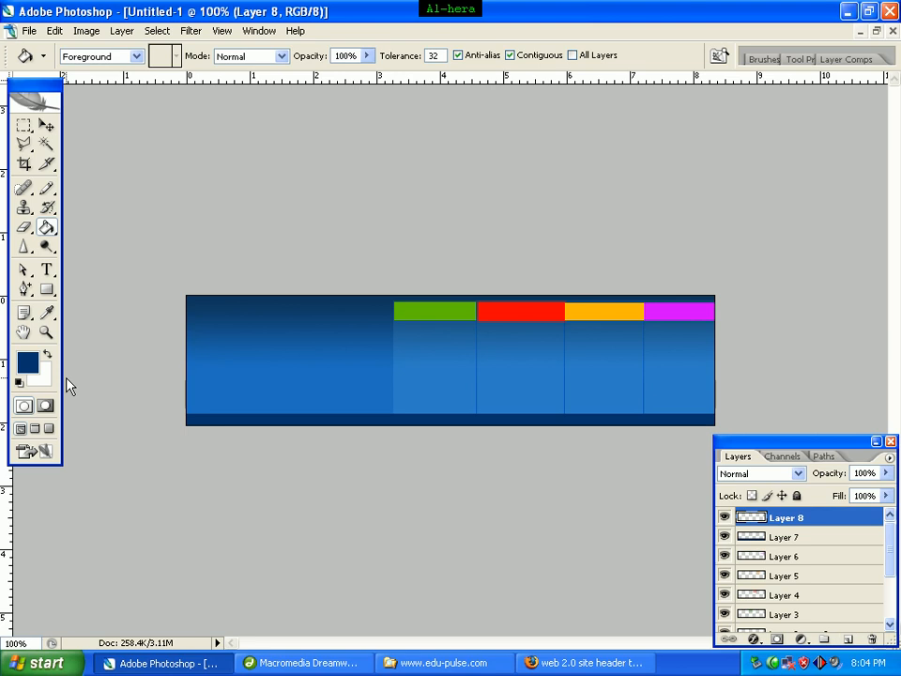
{"action": "left_click", "coordinate": [48, 192]}
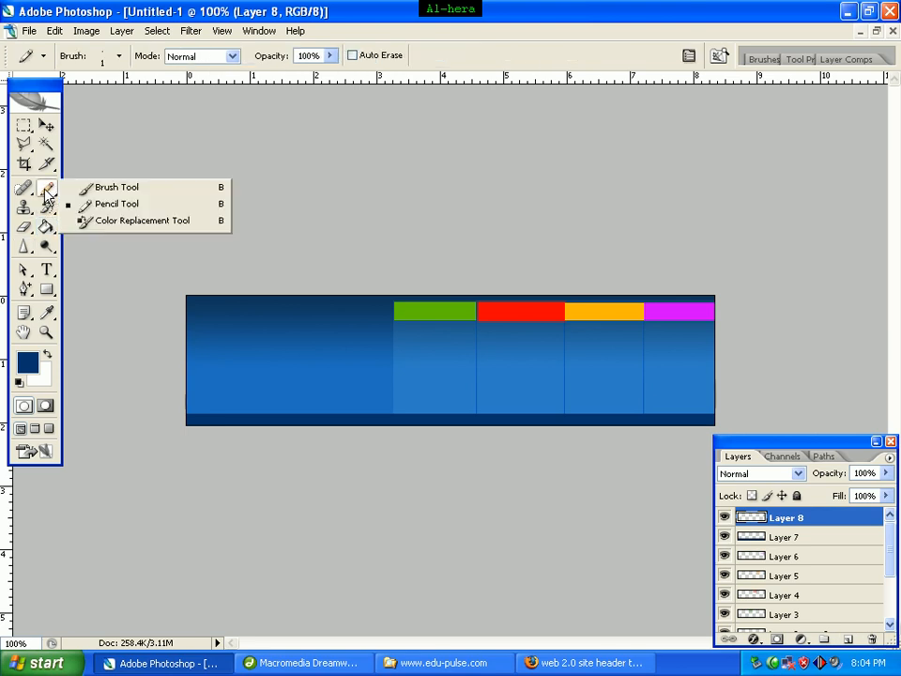
{"action": "left_click", "coordinate": [109, 207]}
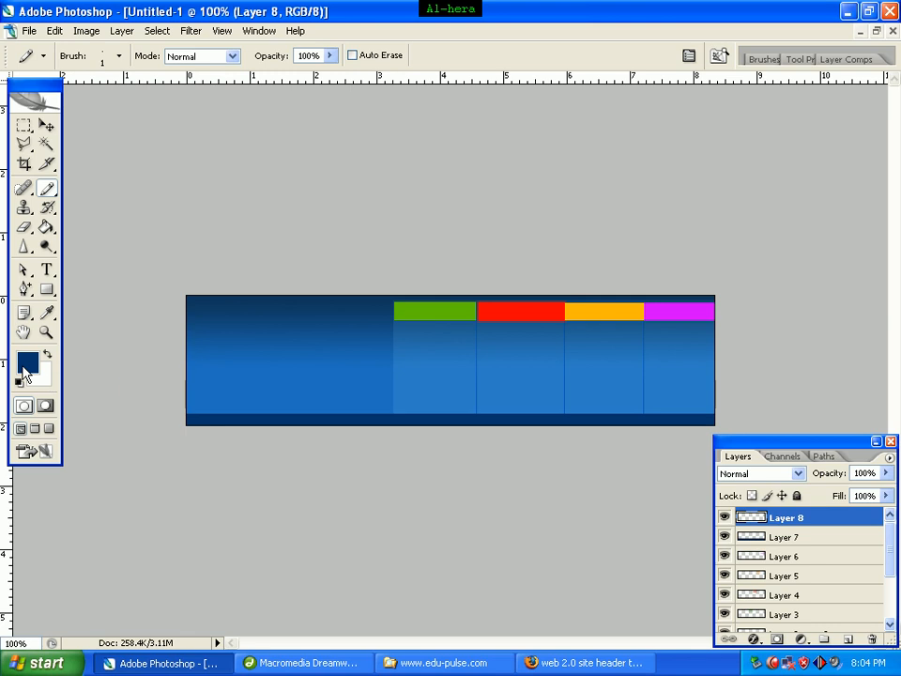
{"action": "left_click", "coordinate": [24, 371]}
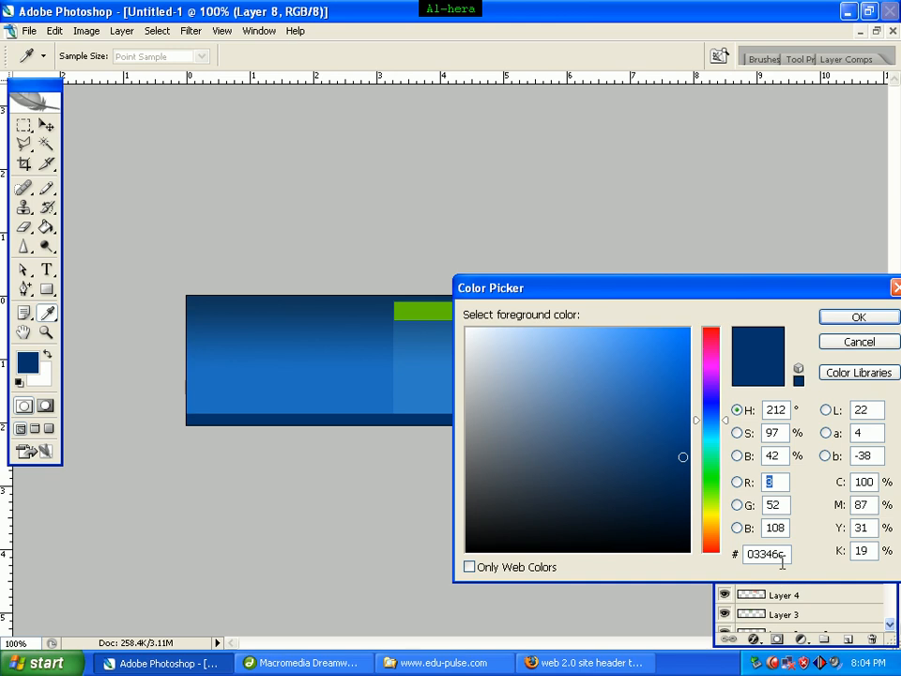
{"action": "left_click", "coordinate": [783, 554]}
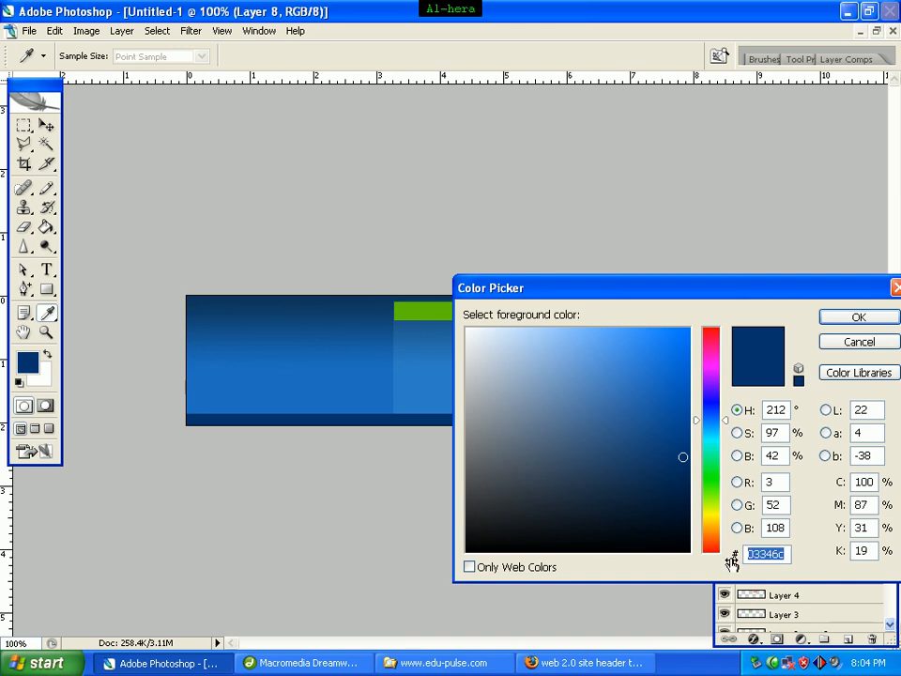
{"action": "type", "text": "7d"}
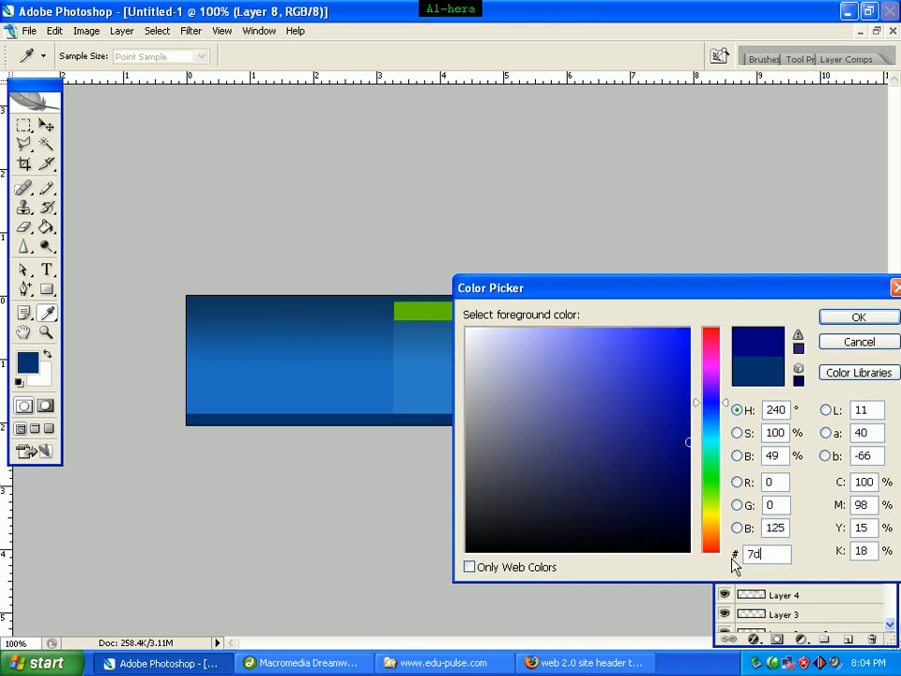
{"action": "type", "text": "b"}
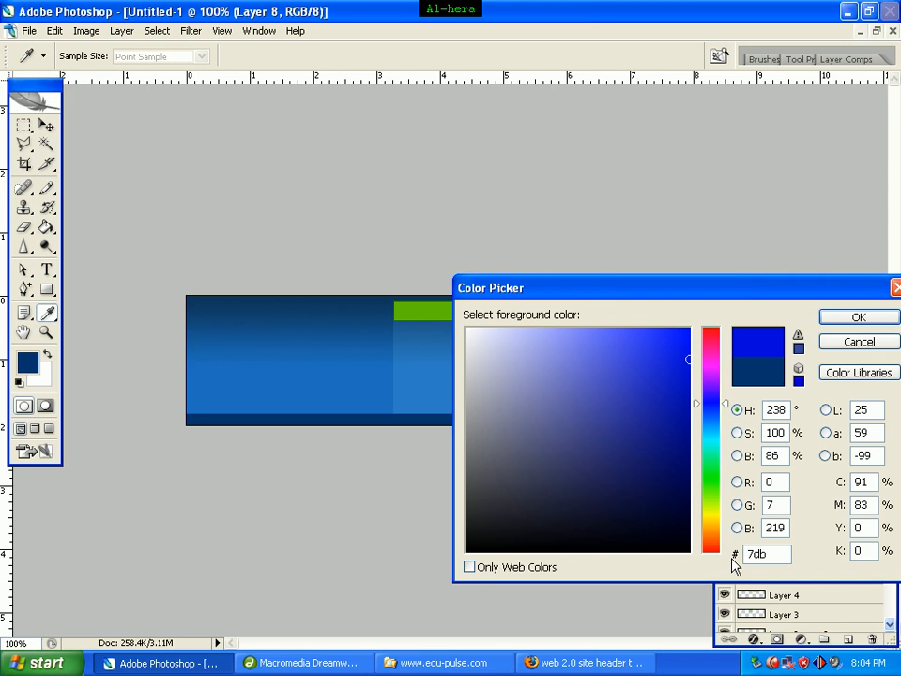
{"action": "type", "text": "fff"}
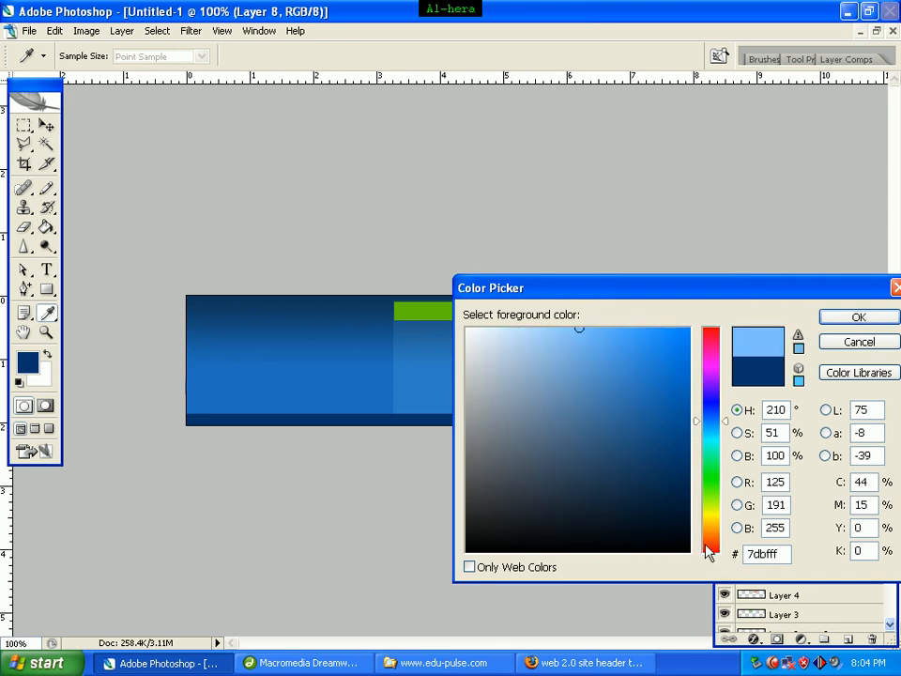
{"action": "left_click", "coordinate": [843, 319]}
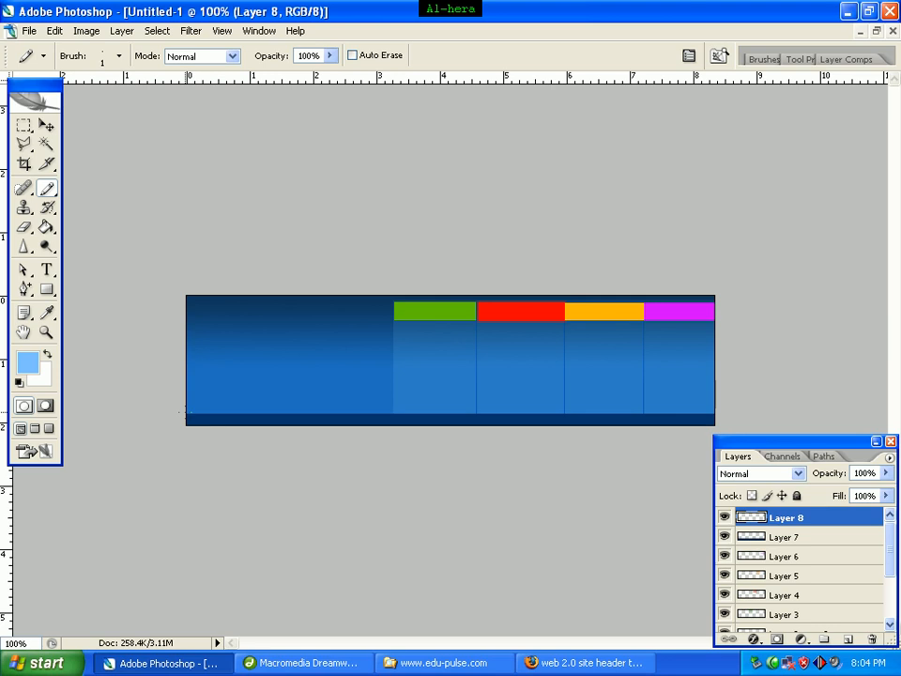
{"action": "left_click_drag", "start_coordinate": [184, 411], "coordinate": [702, 413]}
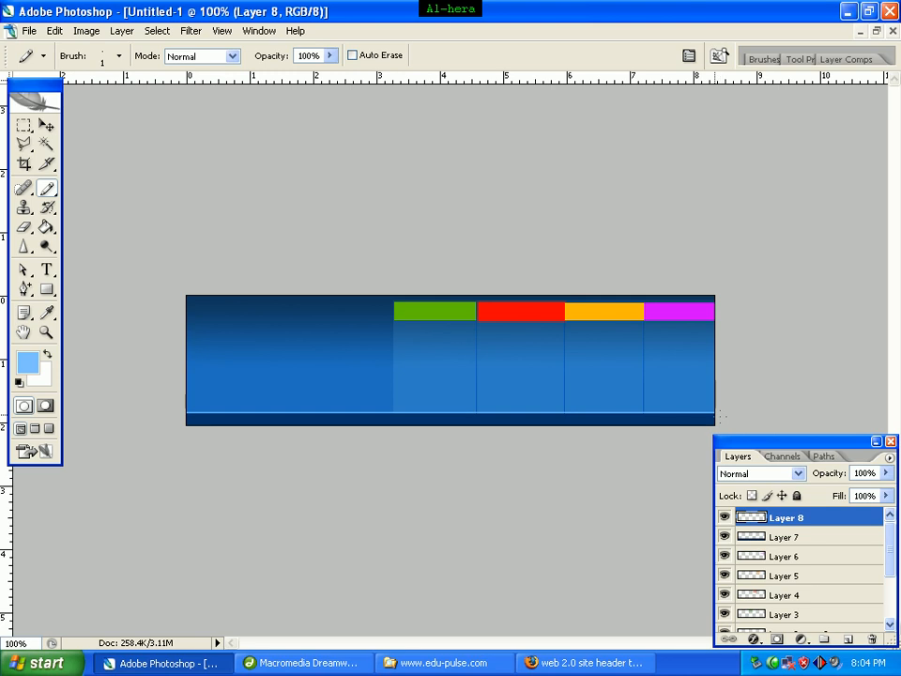
Duplicate the light blue line's layer and move the copy straight up to near the header's top edge
{"action": "left_click", "coordinate": [48, 129]}
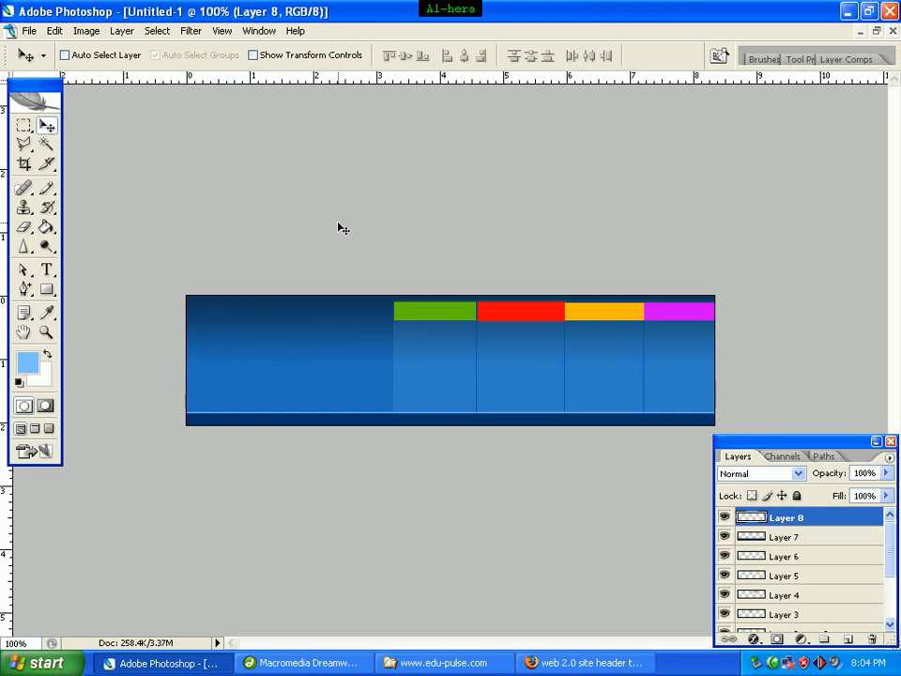
{"action": "key", "text": "ctrl+j"}
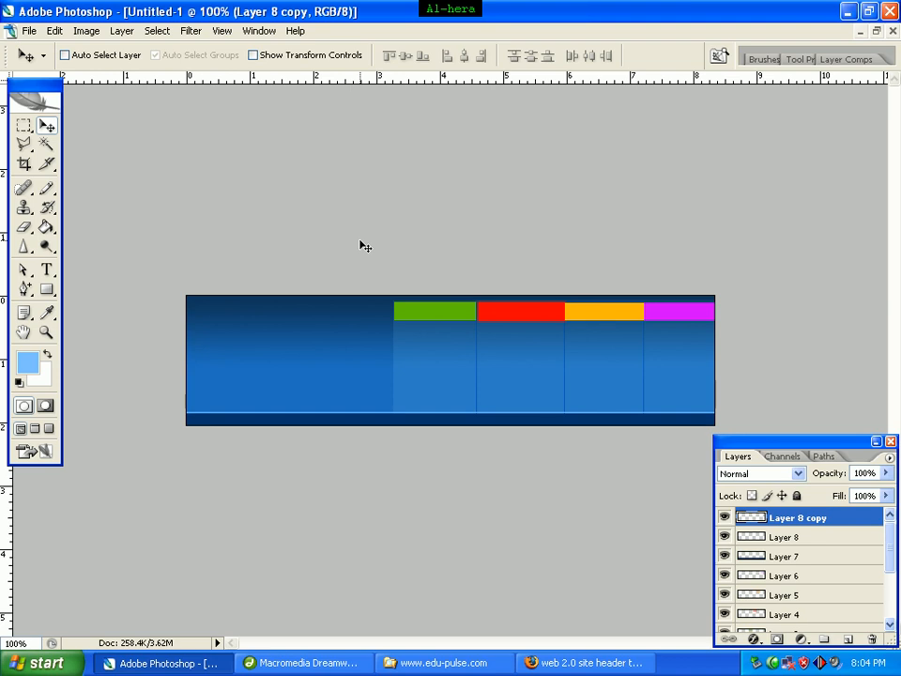
{"action": "key", "text": "shift+Up"}
{"action": "key", "text": "shift+Up"}
{"action": "key", "text": "shift+Up"}
{"action": "key", "text": "shift+Up"}
{"action": "key", "text": "shift+Up"}
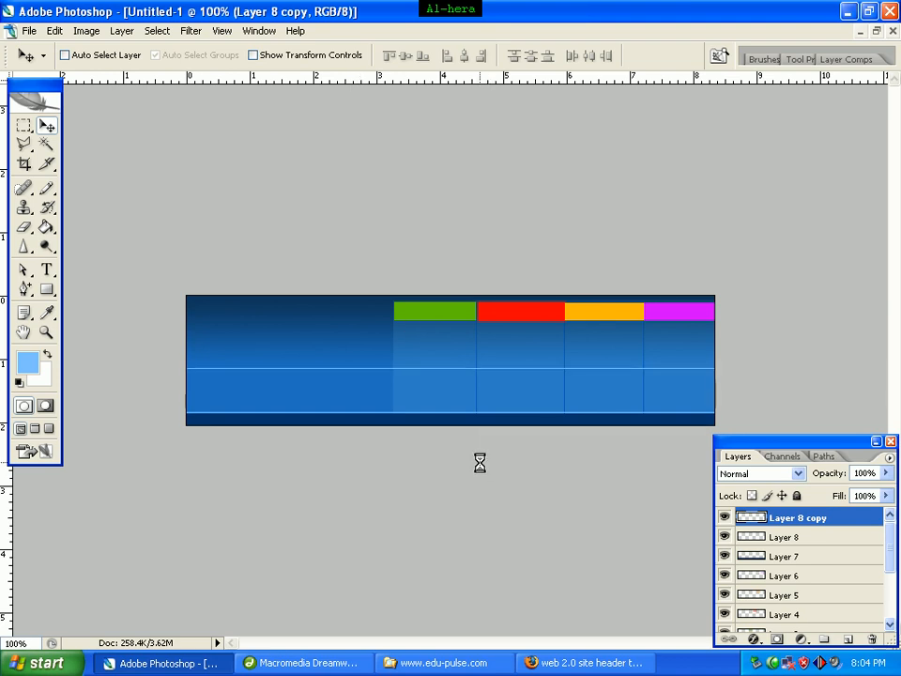
{"action": "key", "text": "shift+Up"}
{"action": "key", "text": "shift+Up"}
{"action": "key", "text": "shift+Up"}
{"action": "key", "text": "shift+Up"}
{"action": "key", "text": "shift+Up"}
{"action": "key", "text": "shift+Up"}
{"action": "key", "text": "shift+Up"}
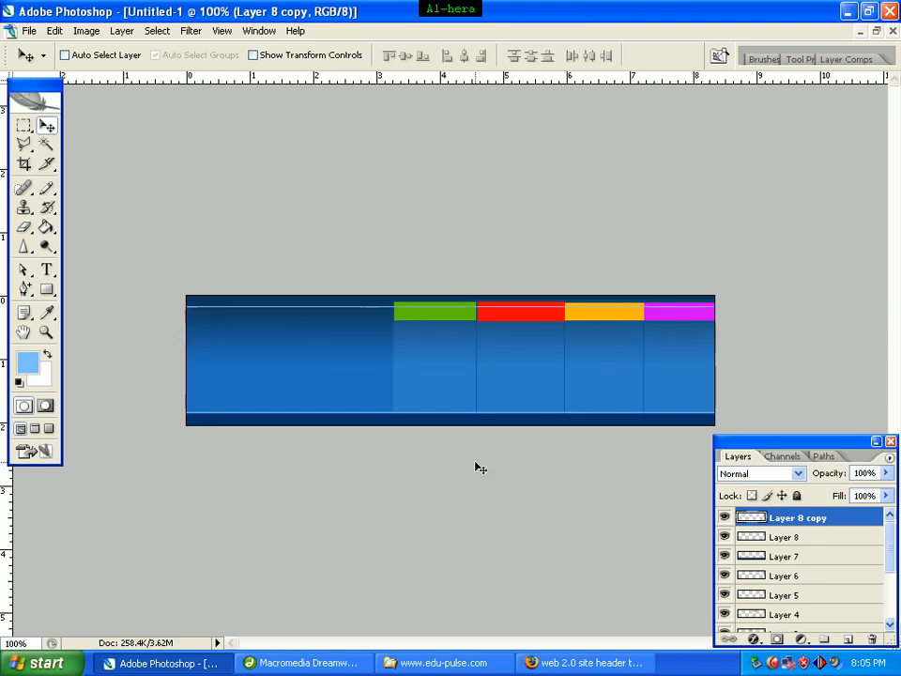
{"action": "key", "text": "shift+Up"}
{"action": "key", "text": "shift+Down"}
{"action": "key", "text": "shift+Up"}
{"action": "key", "text": "shift+Down"}
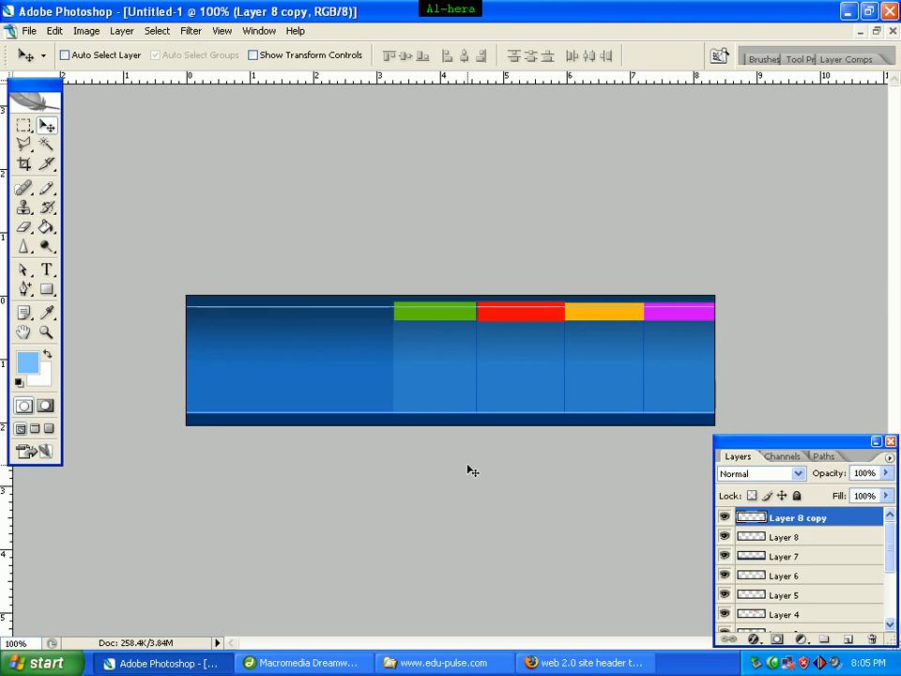
{"action": "key", "text": "shift+Up"}
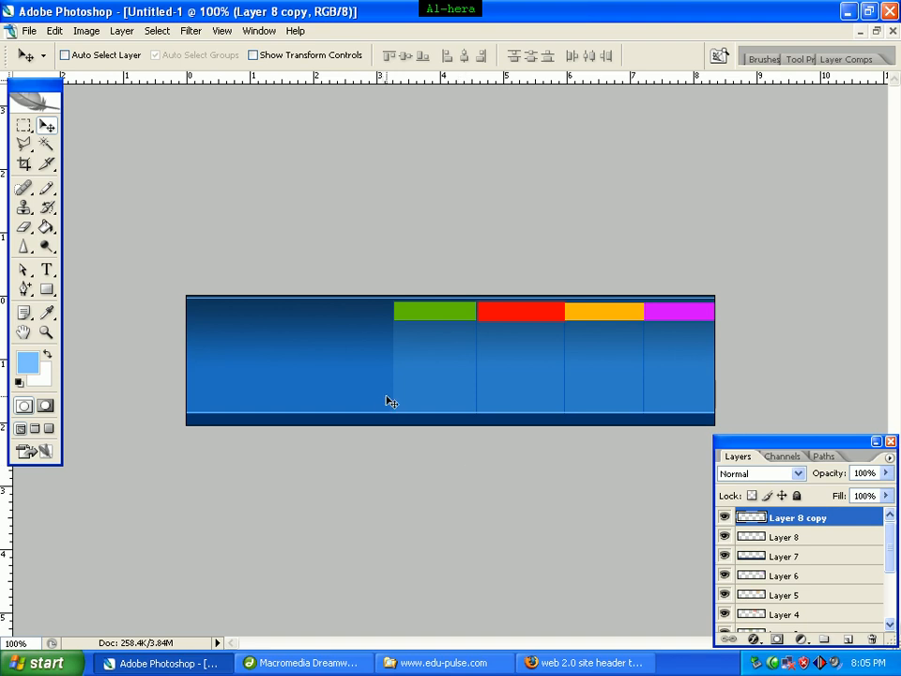
Nudge the copied light blue line slightly down so it sits just above the colored column blocks
{"action": "key", "text": "Down"}
{"action": "key", "text": "Down"}
{"action": "key", "text": "Down"}
{"action": "key", "text": "Down"}
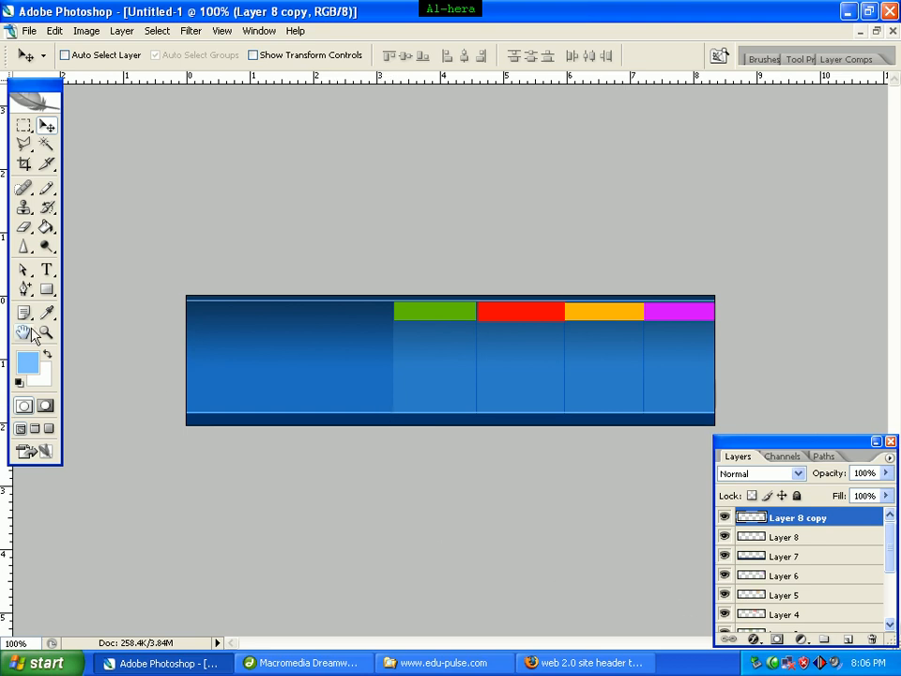
Choose the Type tool and set its font to Century Gothic with the Regular style
{"action": "left_click", "coordinate": [47, 272]}
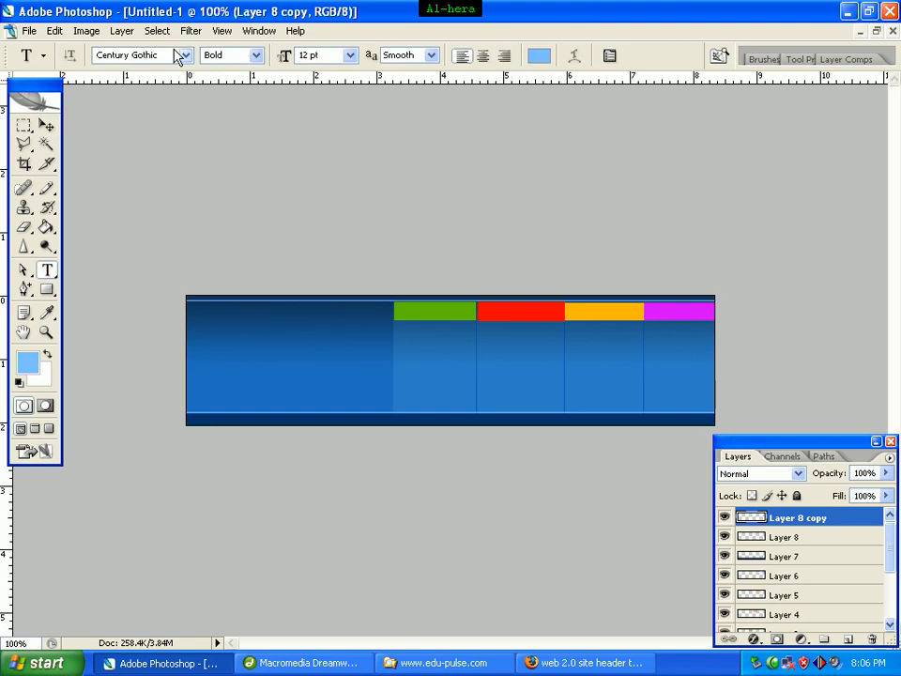
{"action": "left_click", "coordinate": [187, 58]}
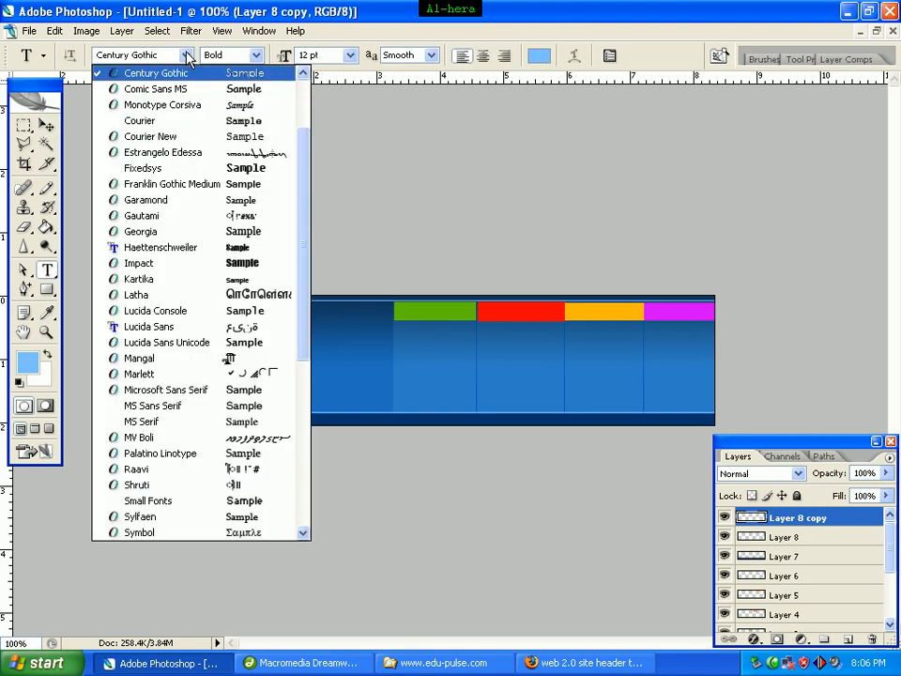
{"action": "left_click", "coordinate": [148, 74]}
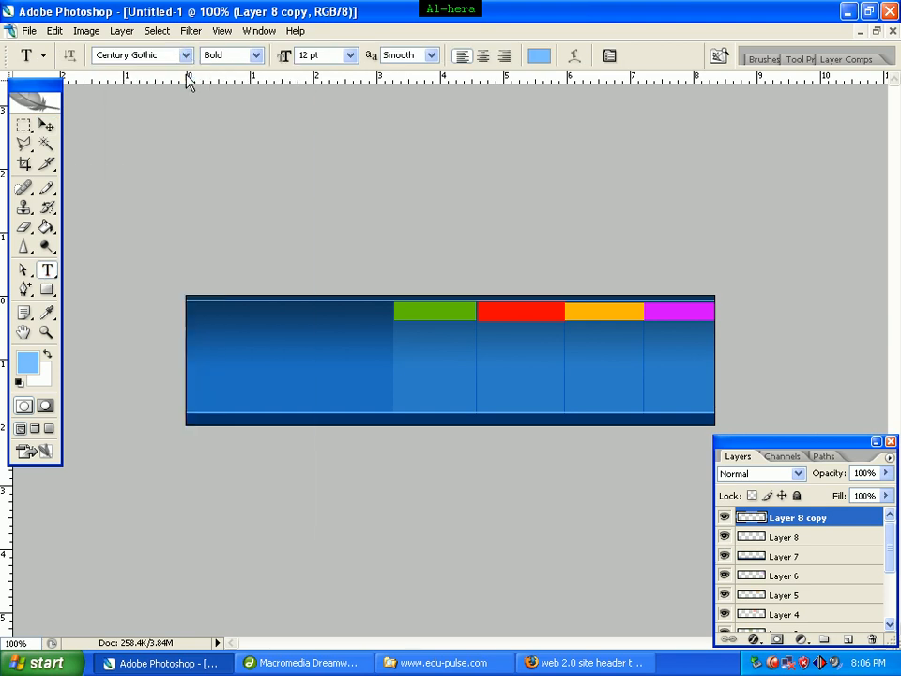
{"action": "left_click", "coordinate": [258, 59]}
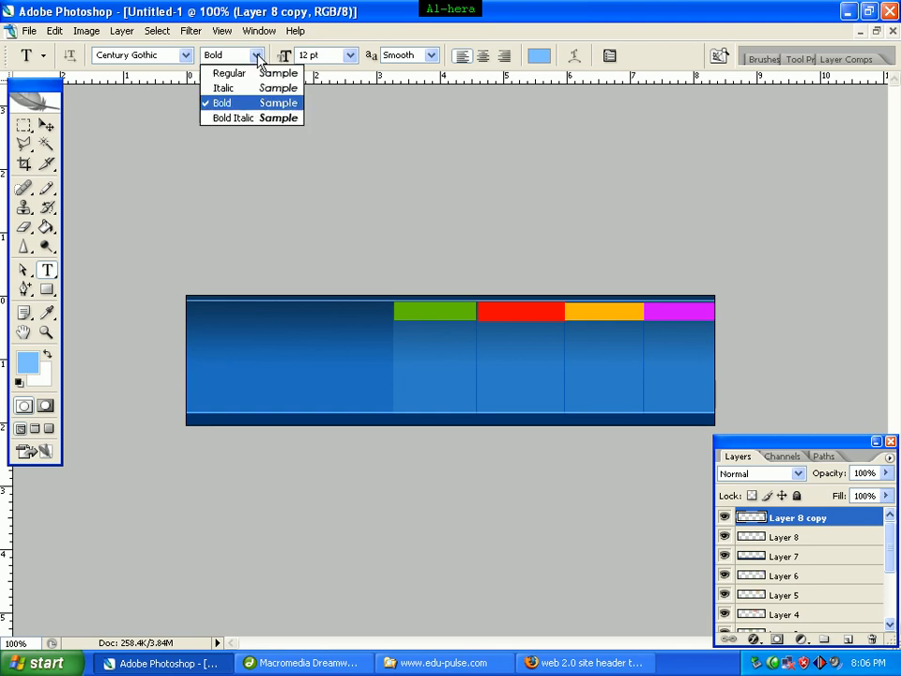
{"action": "left_click", "coordinate": [258, 74]}
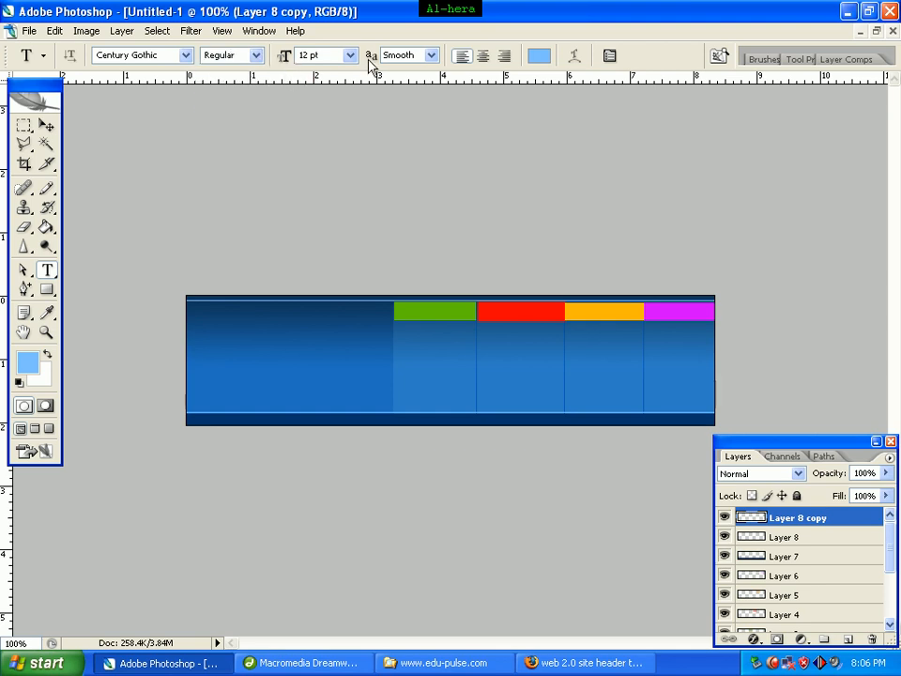
Set the Type tool's font size to 30 pt and its text color to white (#ffffff)
{"action": "left_click", "coordinate": [350, 56]}
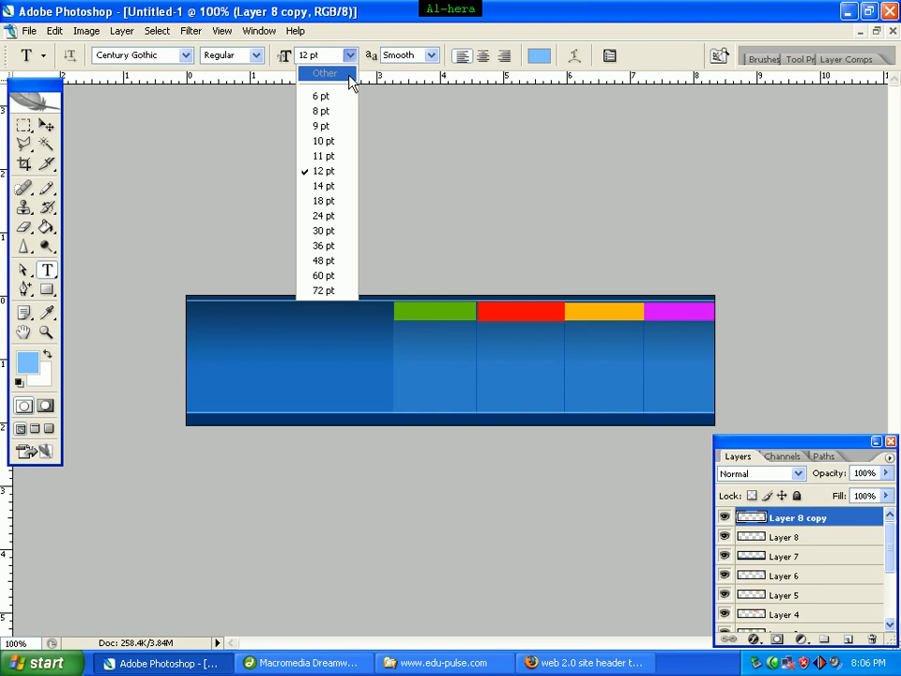
{"action": "left_click", "coordinate": [323, 230]}
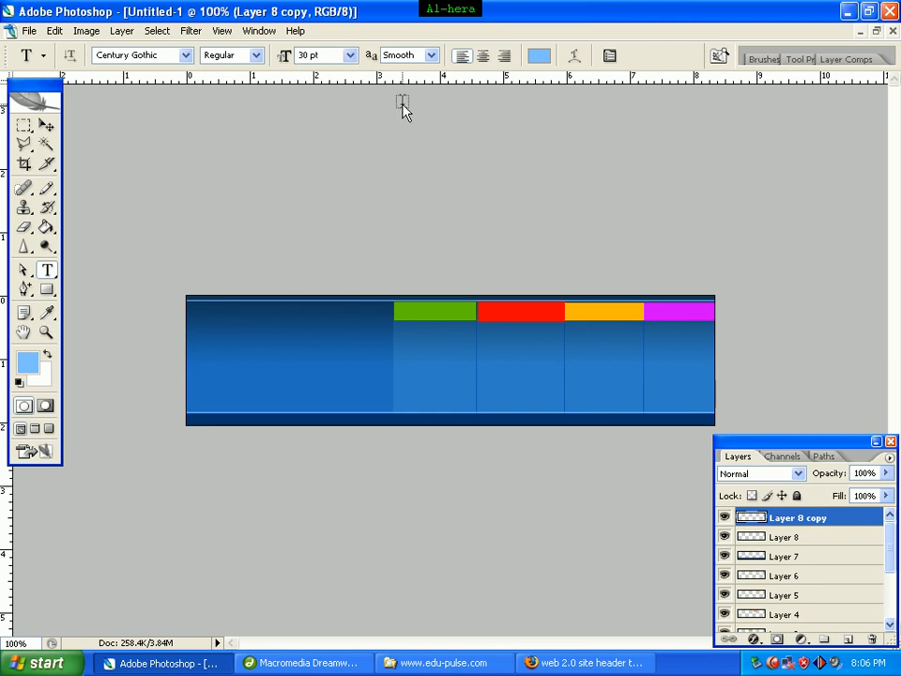
{"action": "left_click", "coordinate": [541, 59]}
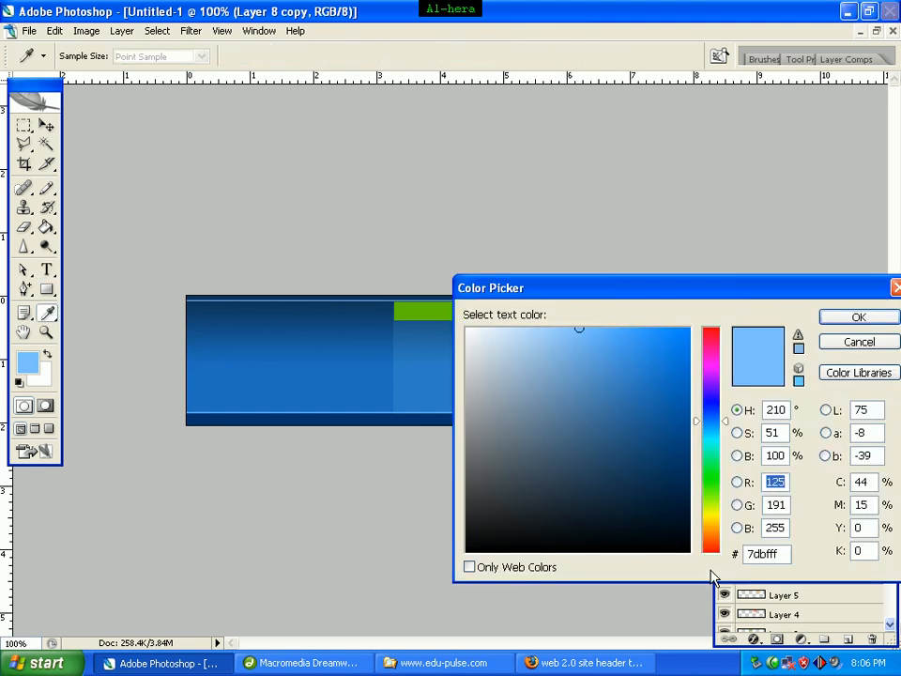
{"action": "double_click", "coordinate": [776, 553]}
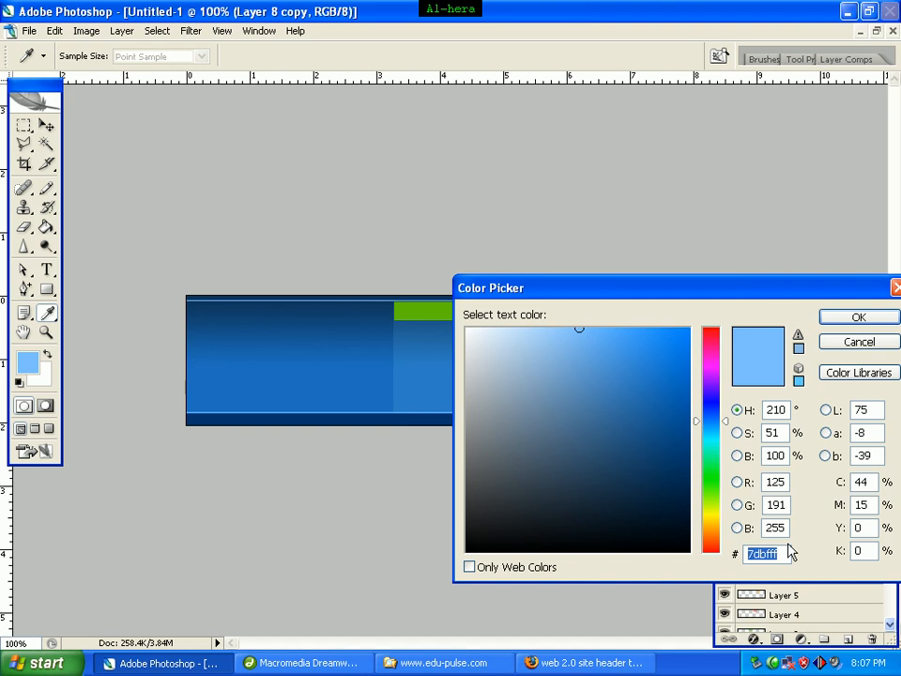
{"action": "type", "text": "ffffff"}
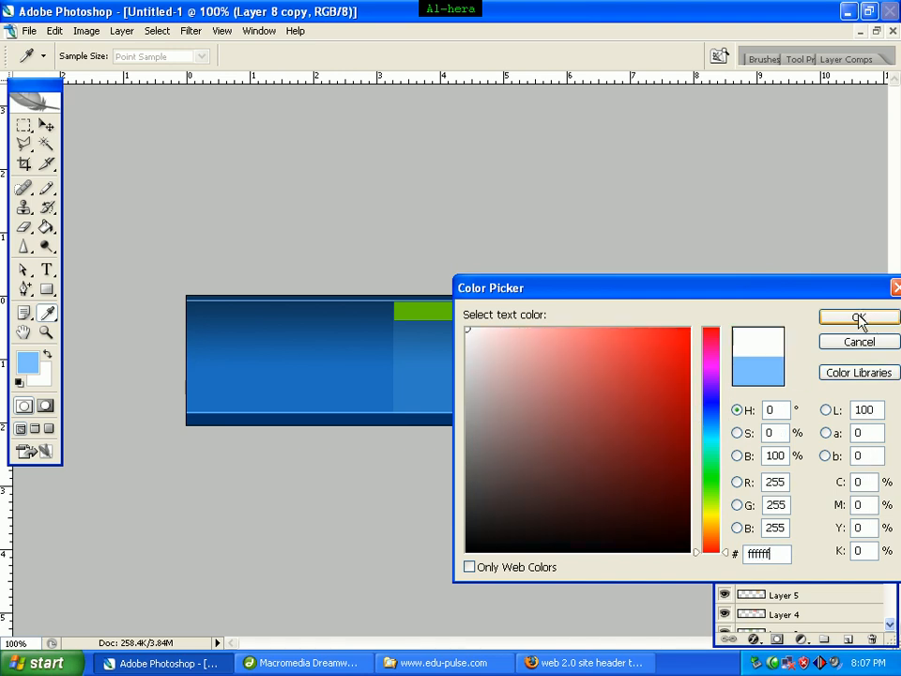
{"action": "left_click", "coordinate": [858, 319]}
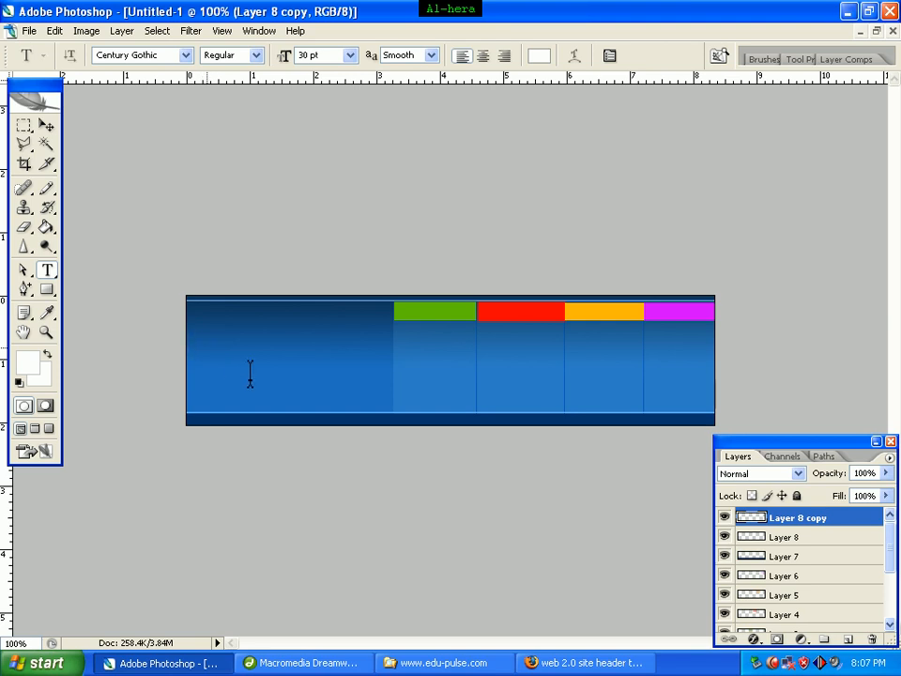
Add the title text "SigTutorials" in the upper part of the blue area beside the colored columns
{"action": "left_click", "coordinate": [199, 344]}
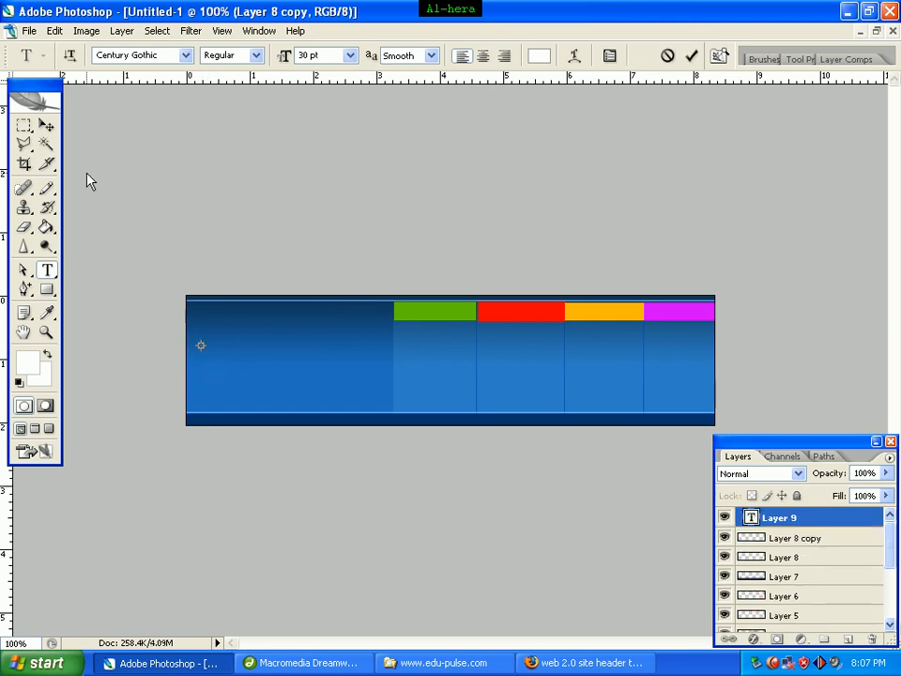
{"action": "left_click", "coordinate": [47, 124]}
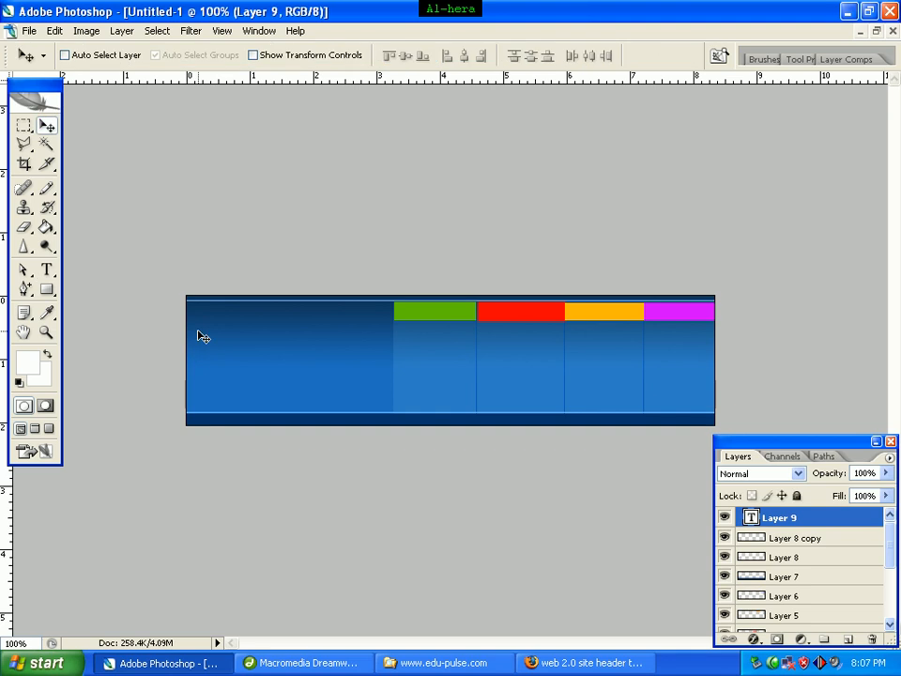
{"action": "left_click", "coordinate": [47, 269]}
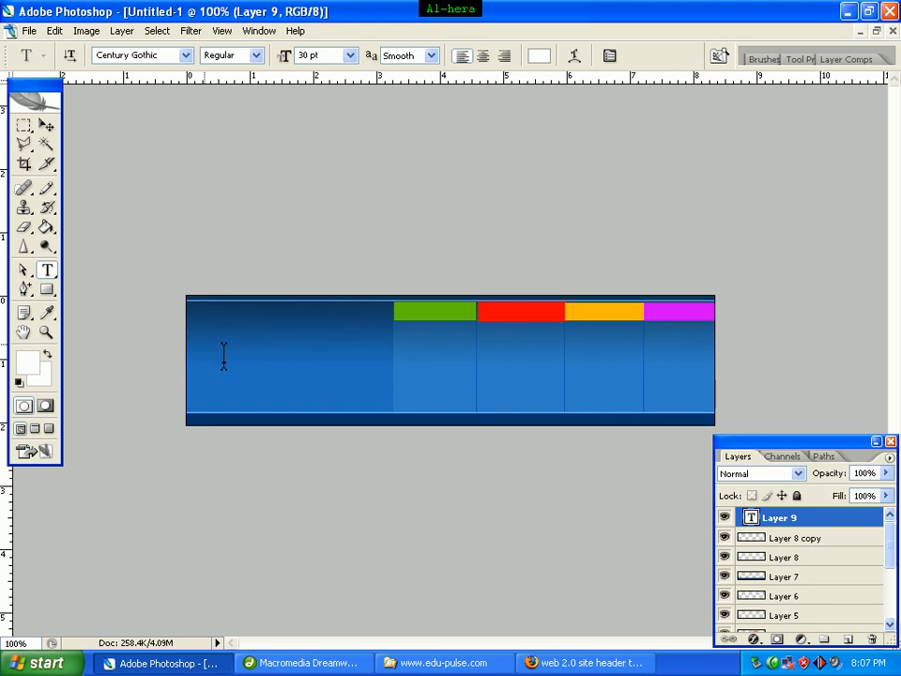
{"action": "left_click", "coordinate": [205, 345]}
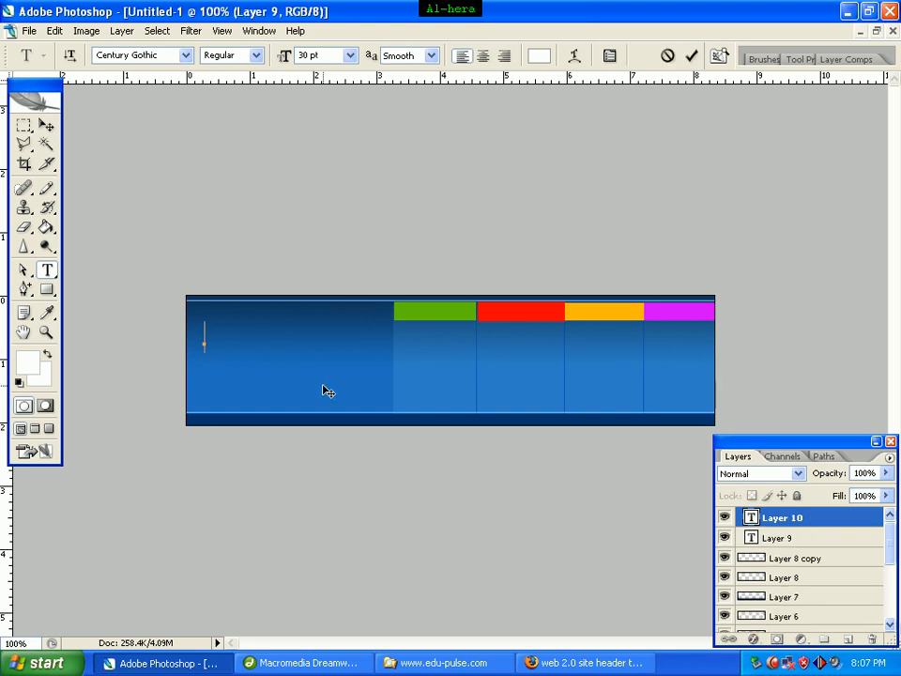
{"action": "type", "text": "Lig"}
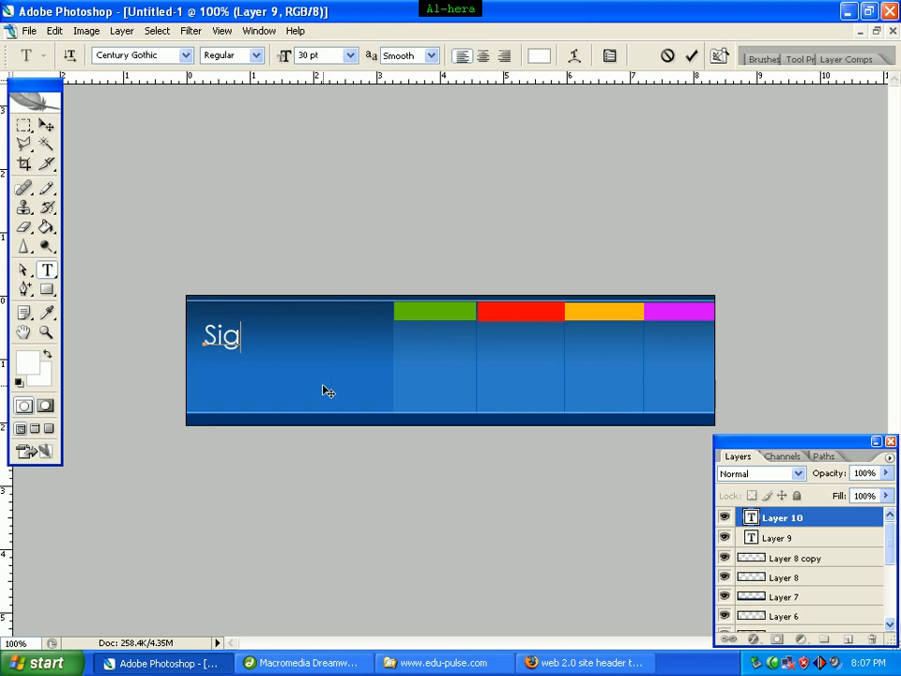
{"action": "type", "text": "Tutorials"}
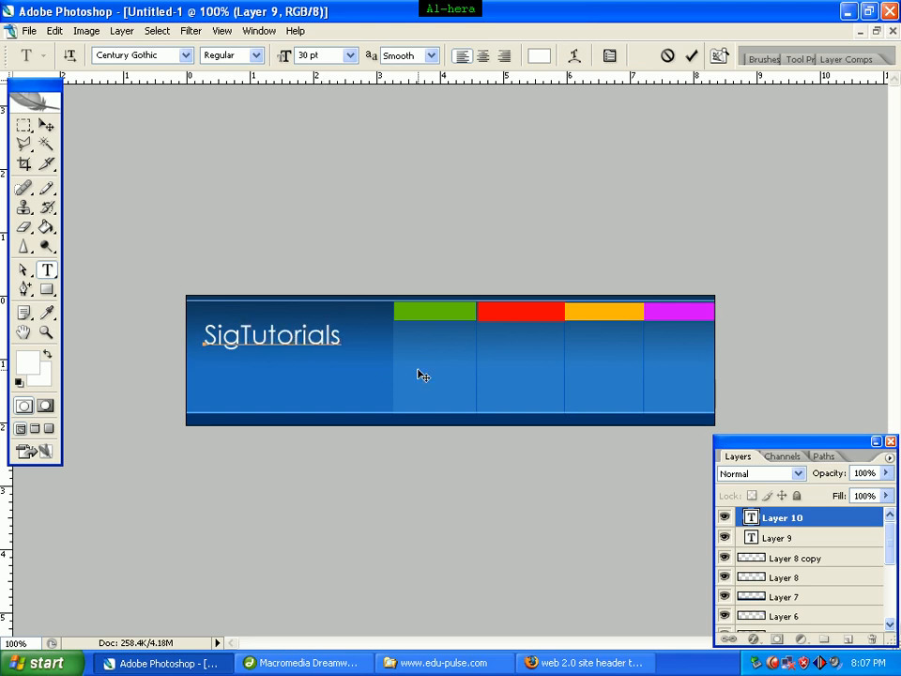
{"action": "left_click", "coordinate": [46, 127]}
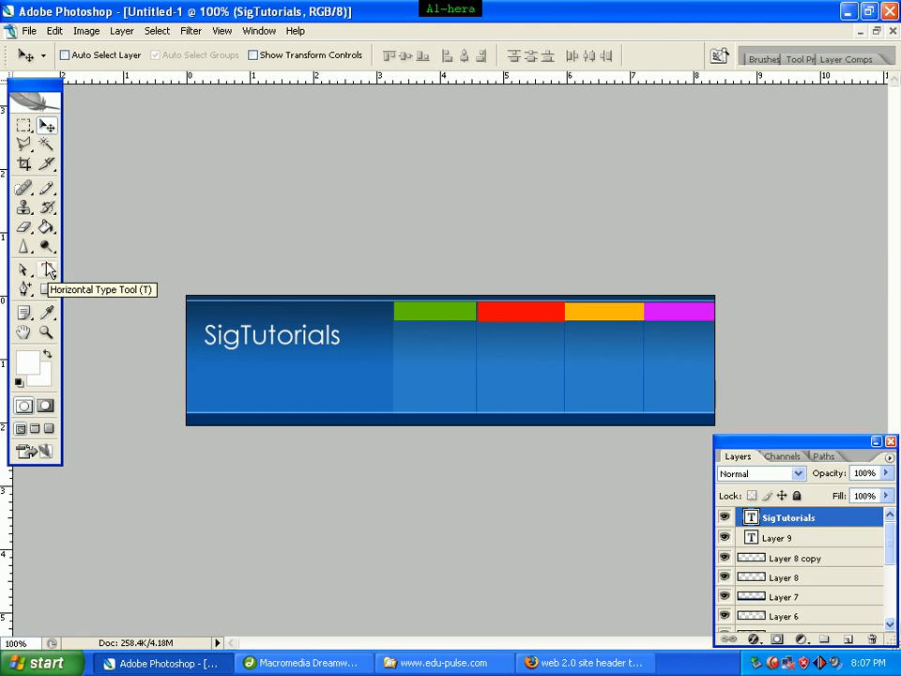
Try a 12 pt font size on the SigTutorials title and undo the size change
{"action": "left_click", "coordinate": [48, 271]}
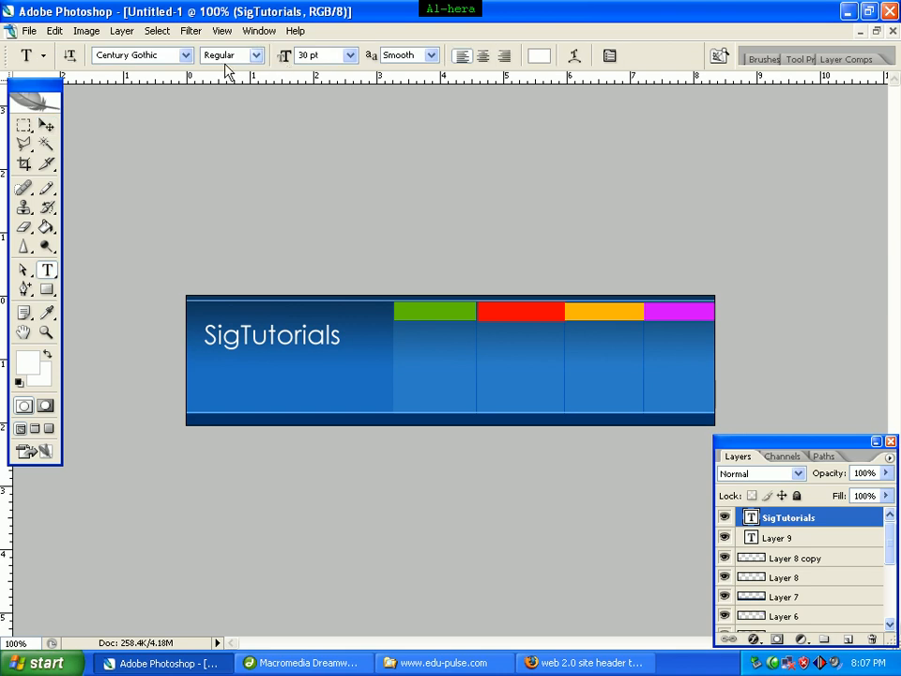
{"action": "left_click", "coordinate": [349, 58]}
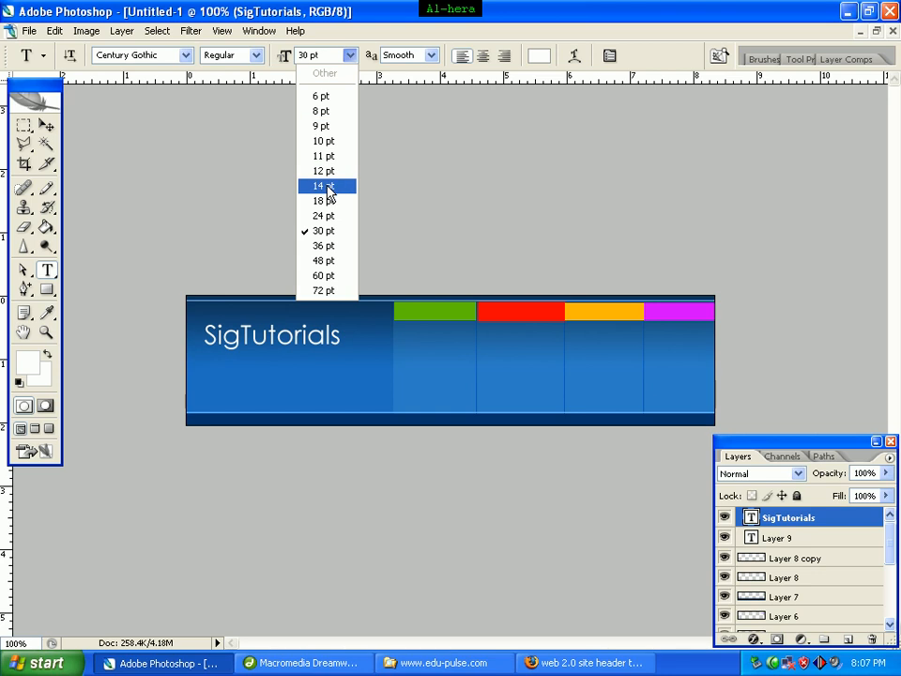
{"action": "left_click", "coordinate": [325, 171]}
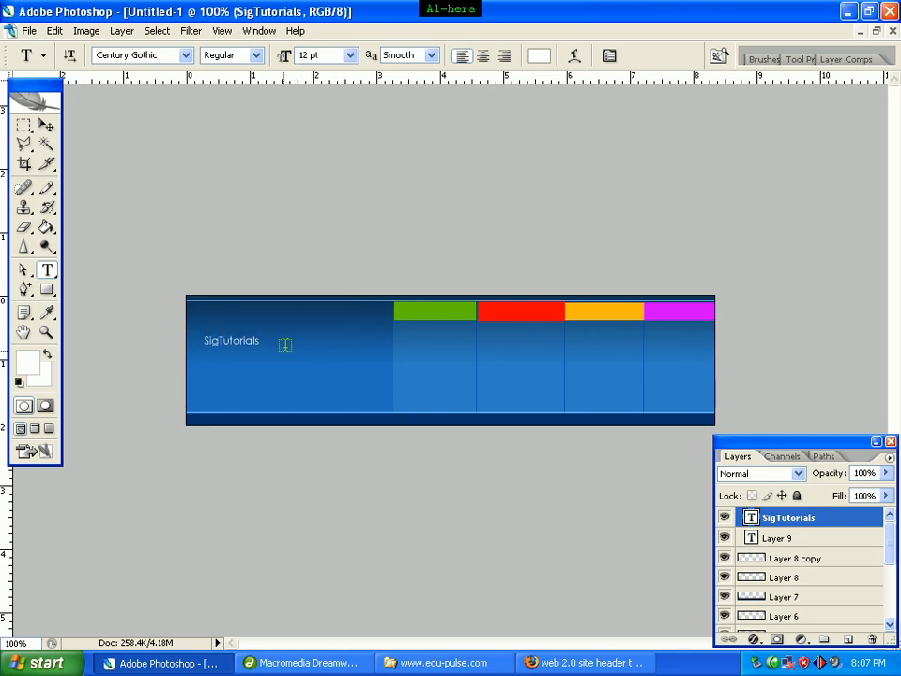
{"action": "key", "text": "ctrl+z"}
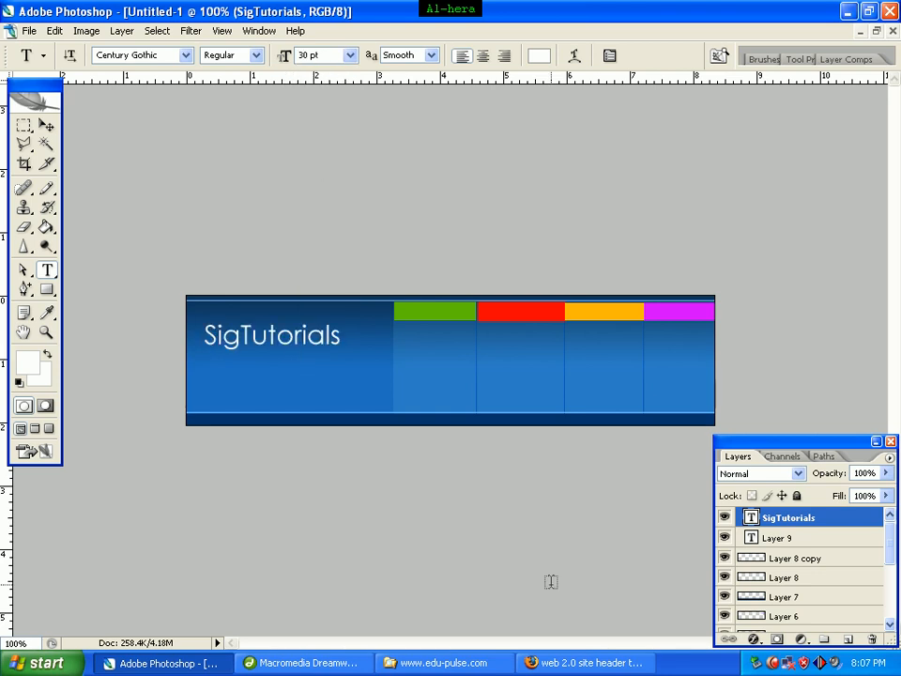
On a new layer, add the 12 pt tagline "Do it the right way" below the SigTutorials title
{"action": "left_click", "coordinate": [848, 639]}
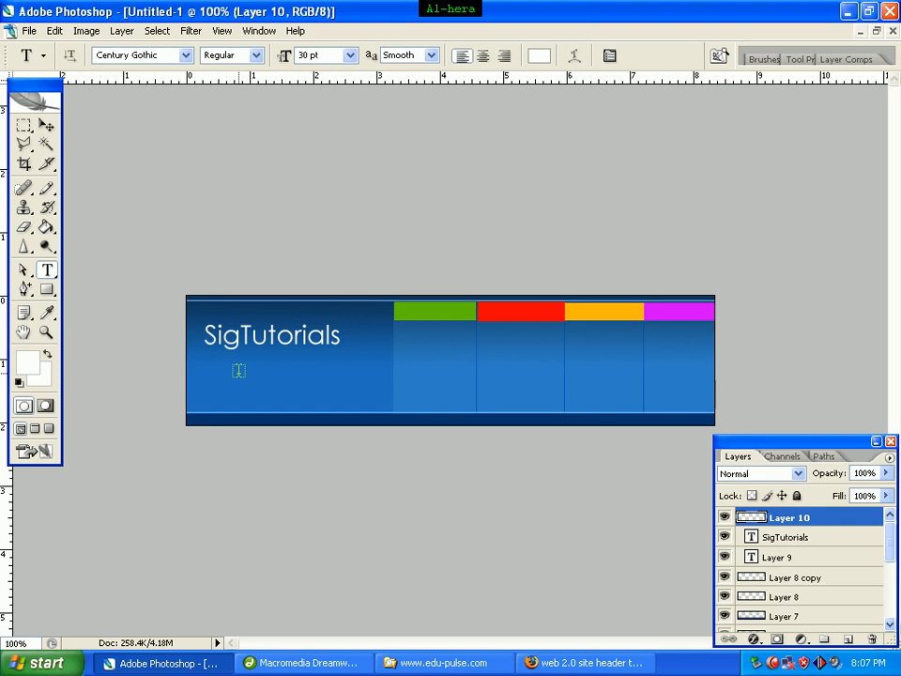
{"action": "left_click", "coordinate": [351, 55]}
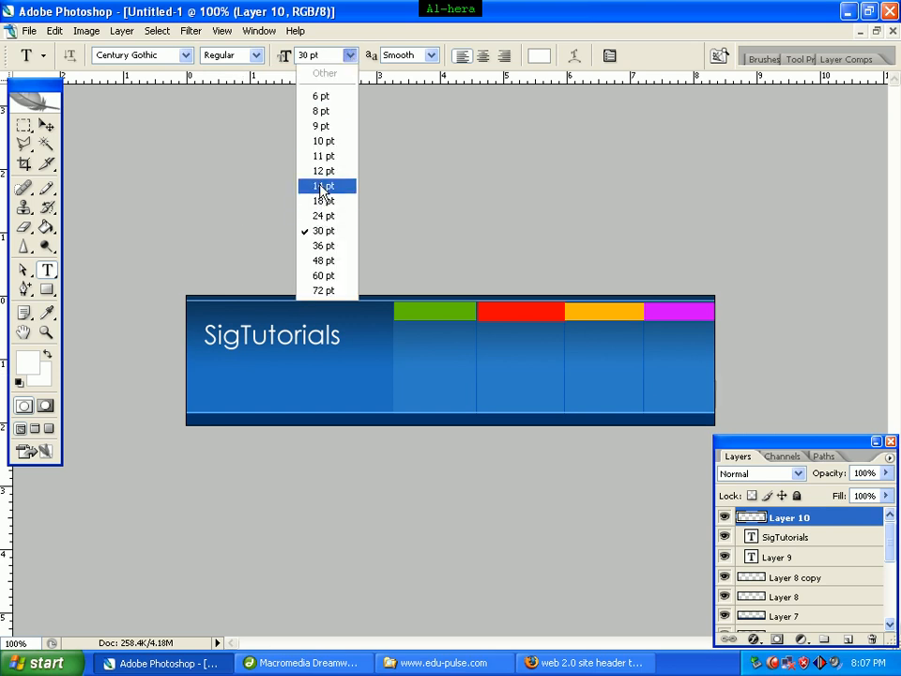
{"action": "left_click", "coordinate": [323, 171]}
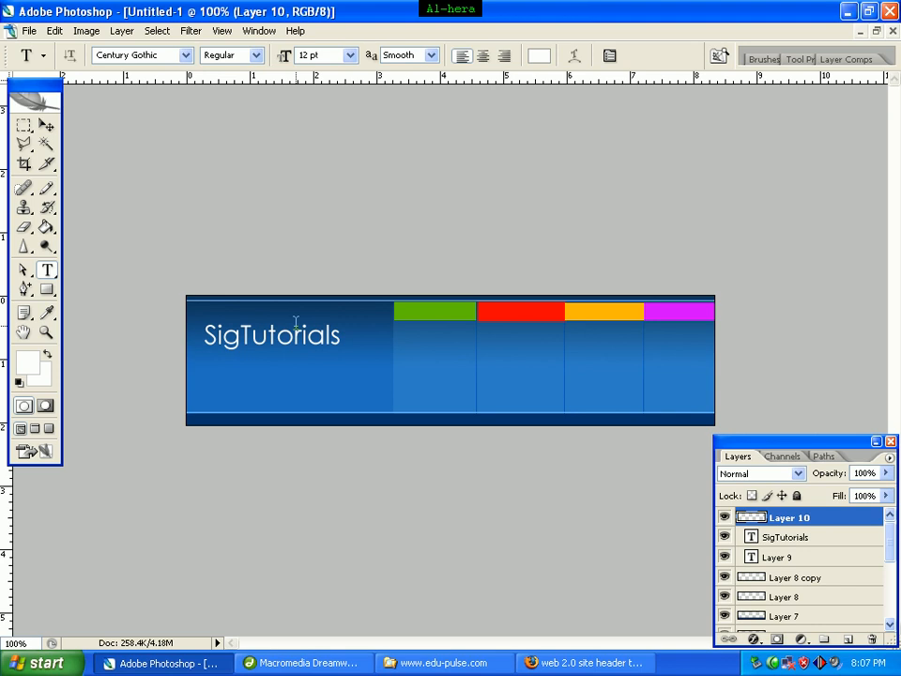
{"action": "left_click", "coordinate": [254, 367]}
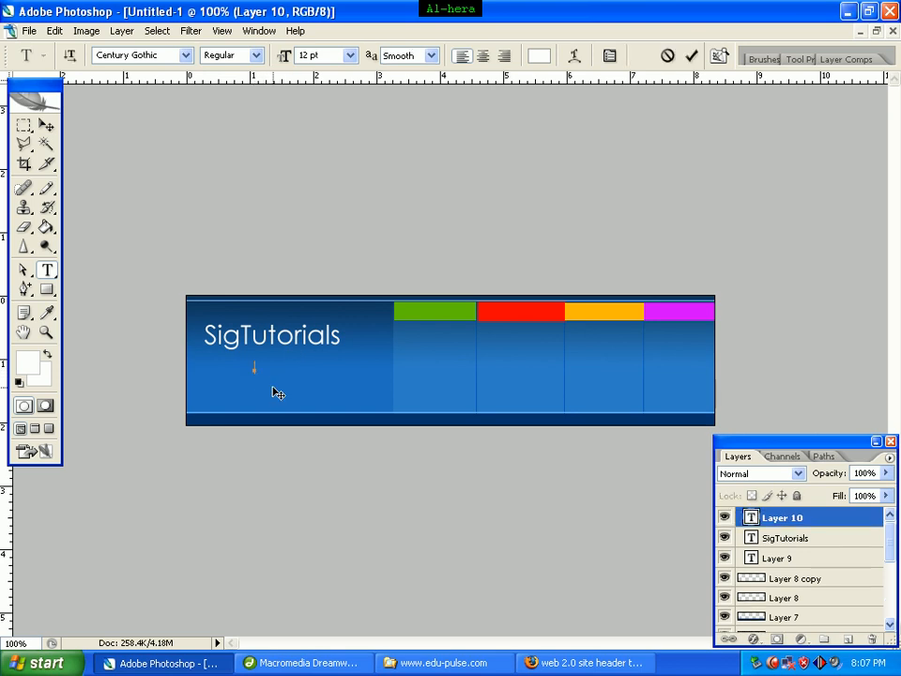
{"action": "type", "text": "Do it the right way"}
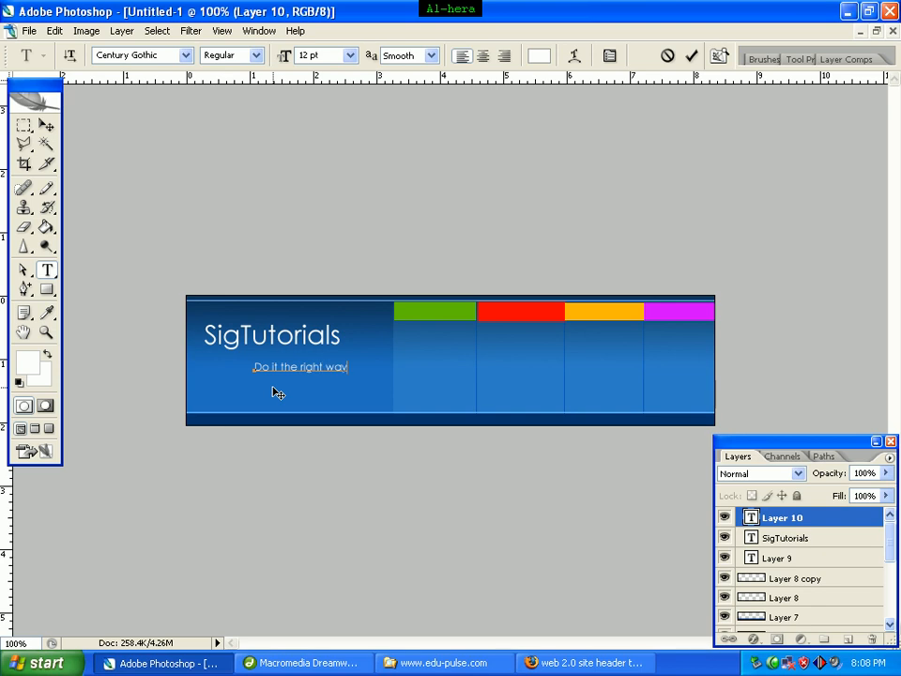
{"action": "left_click", "coordinate": [46, 125]}
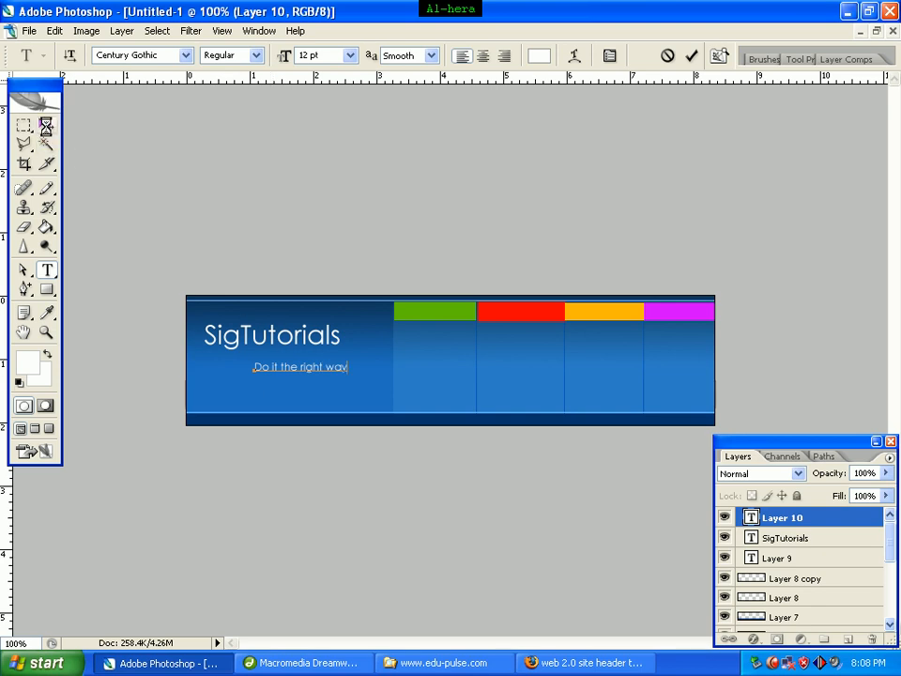
Open the font style choices for the "Do it the right way" tagline with the Type tool
{"action": "left_click", "coordinate": [48, 272]}
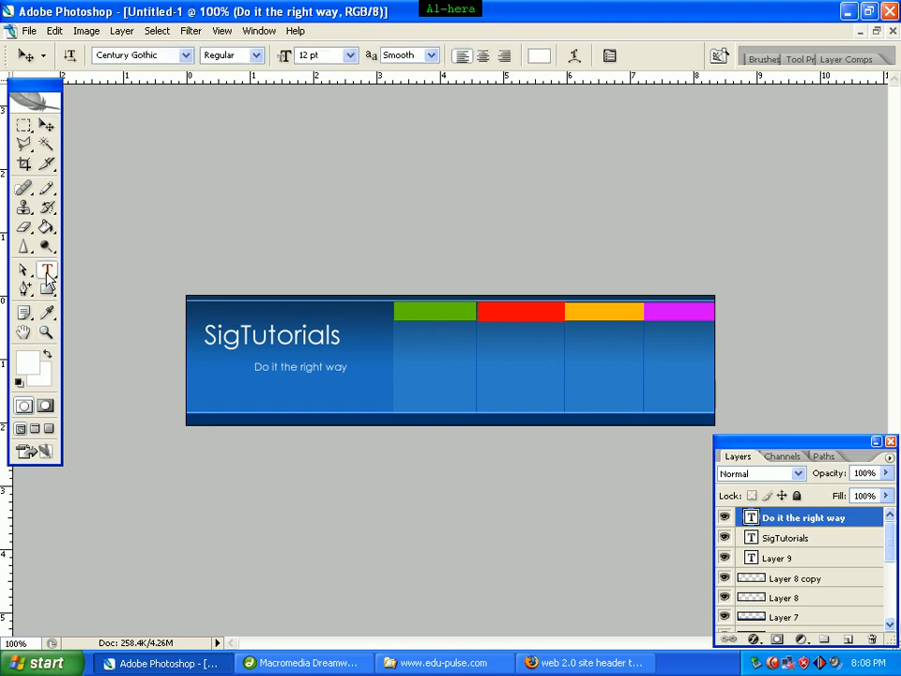
{"action": "left_click", "coordinate": [255, 57]}
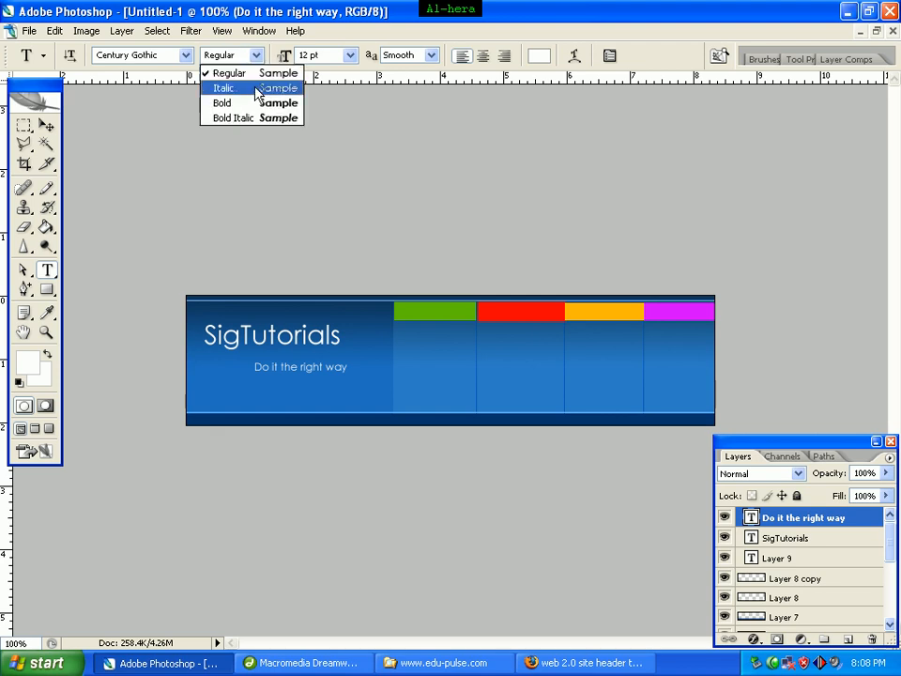